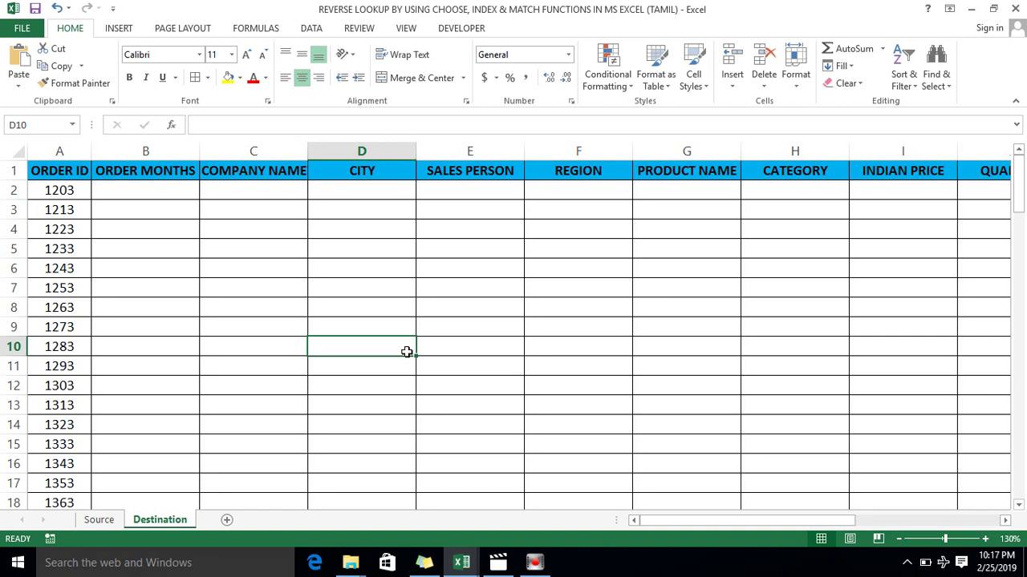
# On the Destination sheet, select the ORDER ID column and the ORDER MONTHS columns B to G.
pyautogui.click(207, 292)
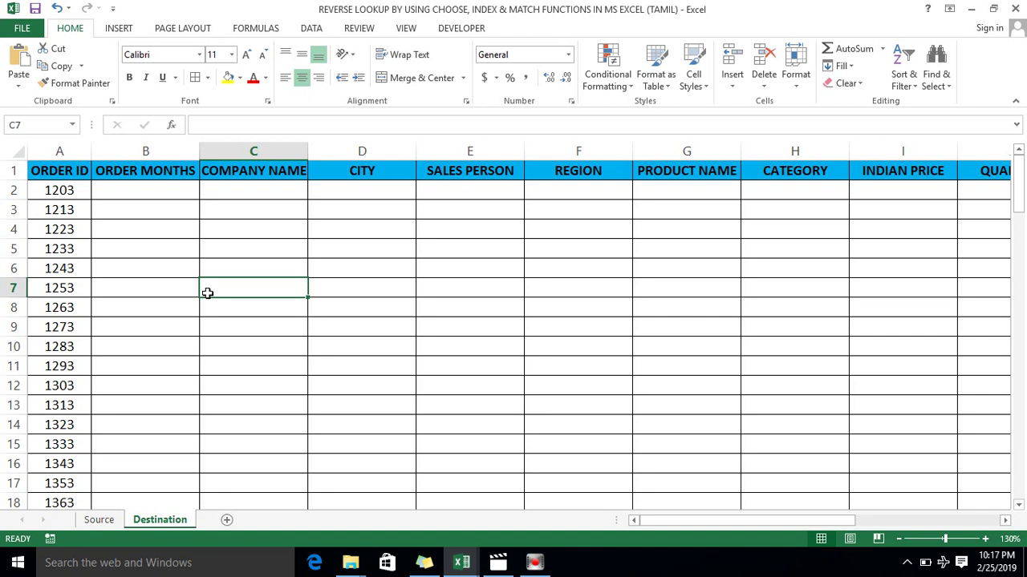
pyautogui.click(183, 210)
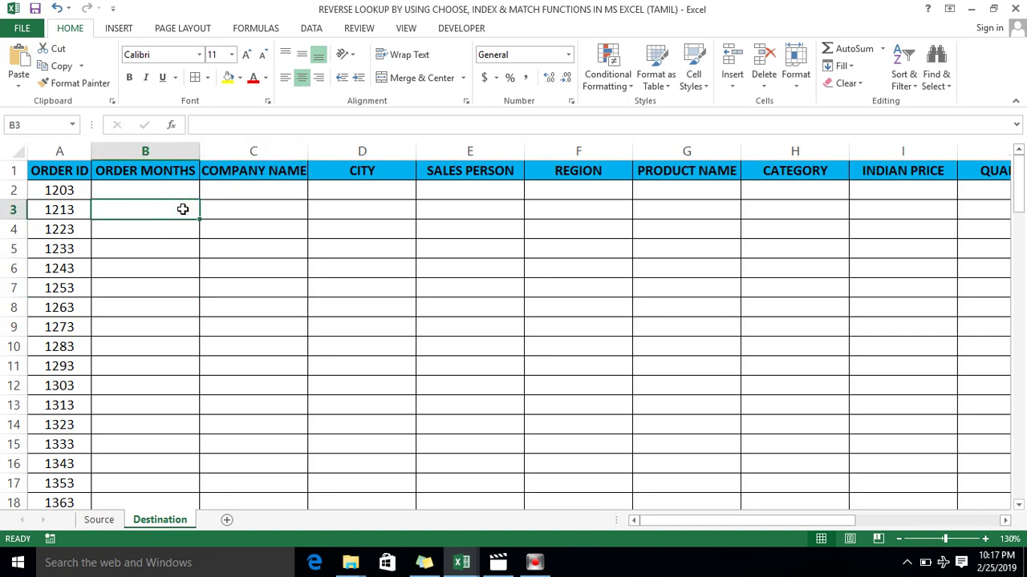
pyautogui.click(187, 195)
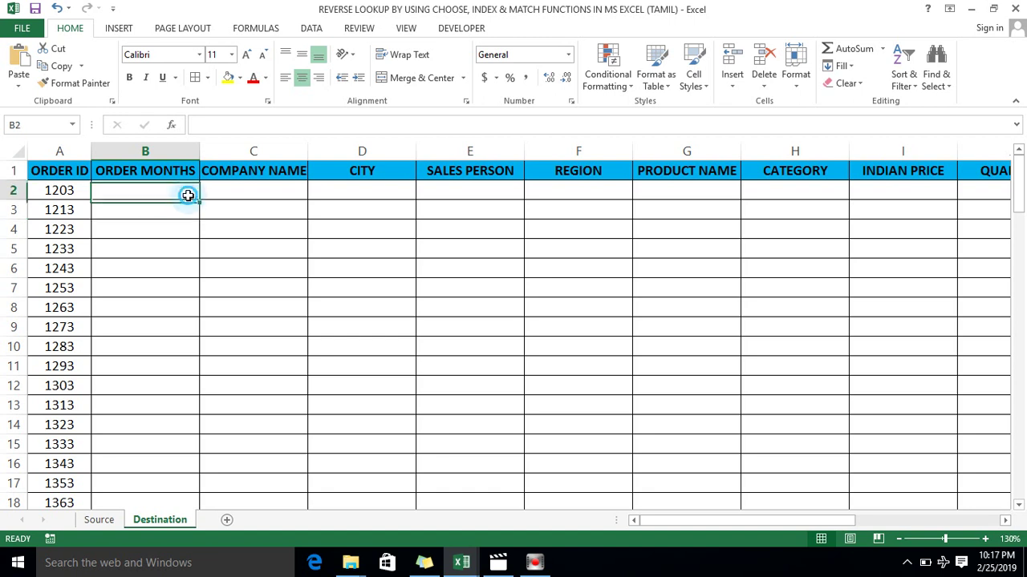
pyautogui.click(62, 168)
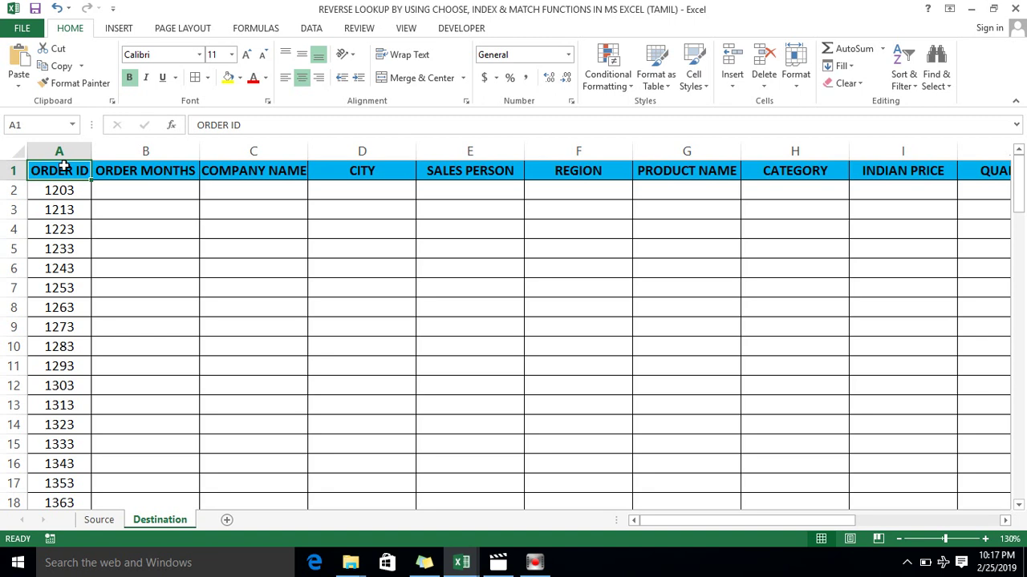
pyautogui.click(103, 196)
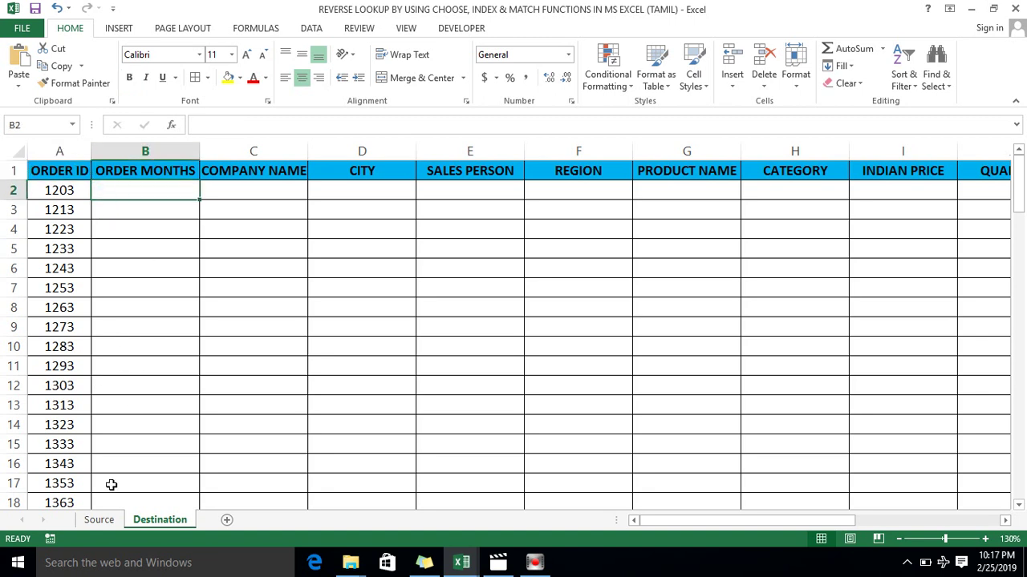
pyautogui.click(64, 150)
pyautogui.click(133, 187)
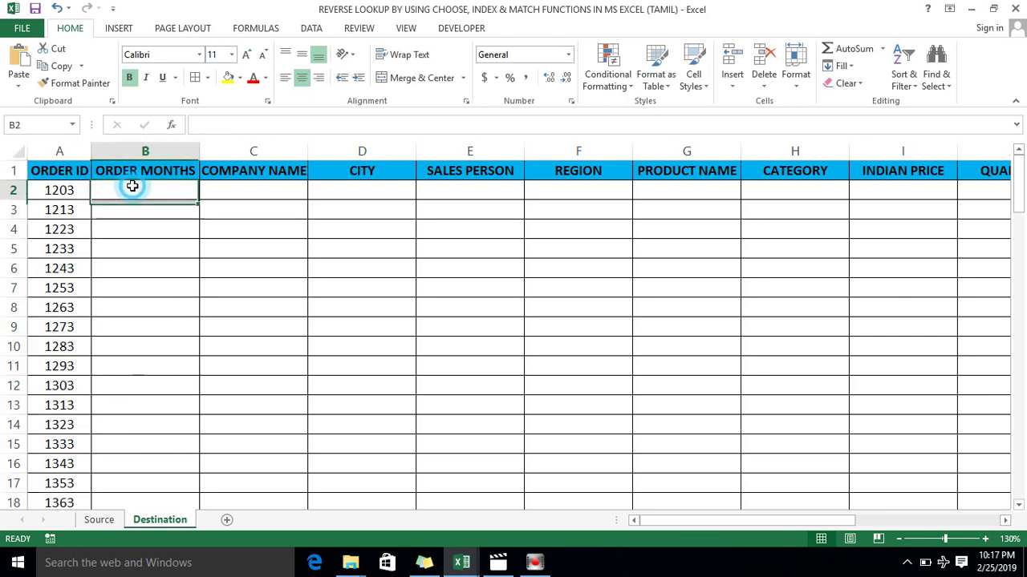
pyautogui.click(156, 144)
pyautogui.hotkey('shift', 'Right')
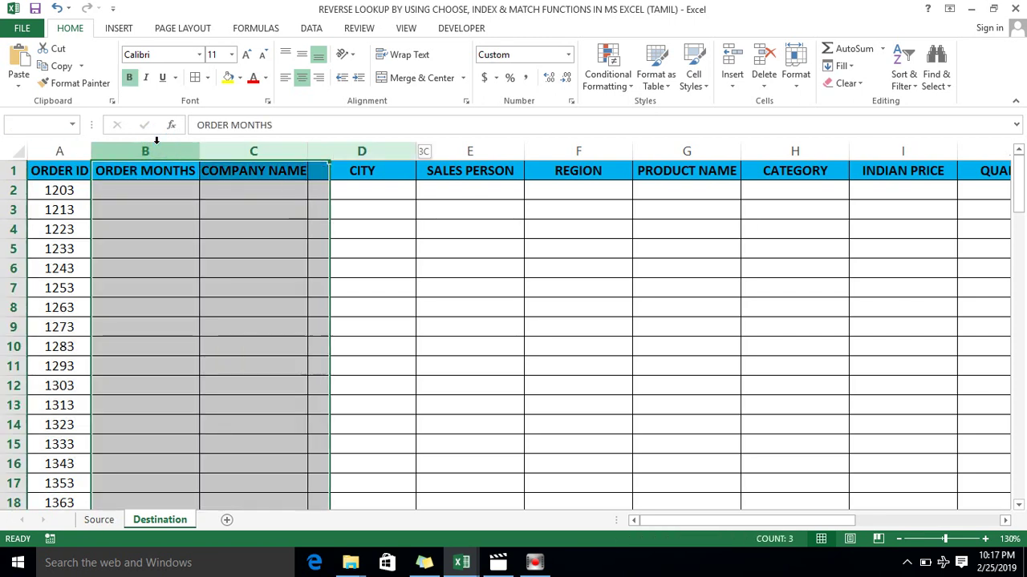
pyautogui.hotkey('shift', 'Right')
pyautogui.hotkey('shift', 'Right')
pyautogui.hotkey('shift', 'Right')
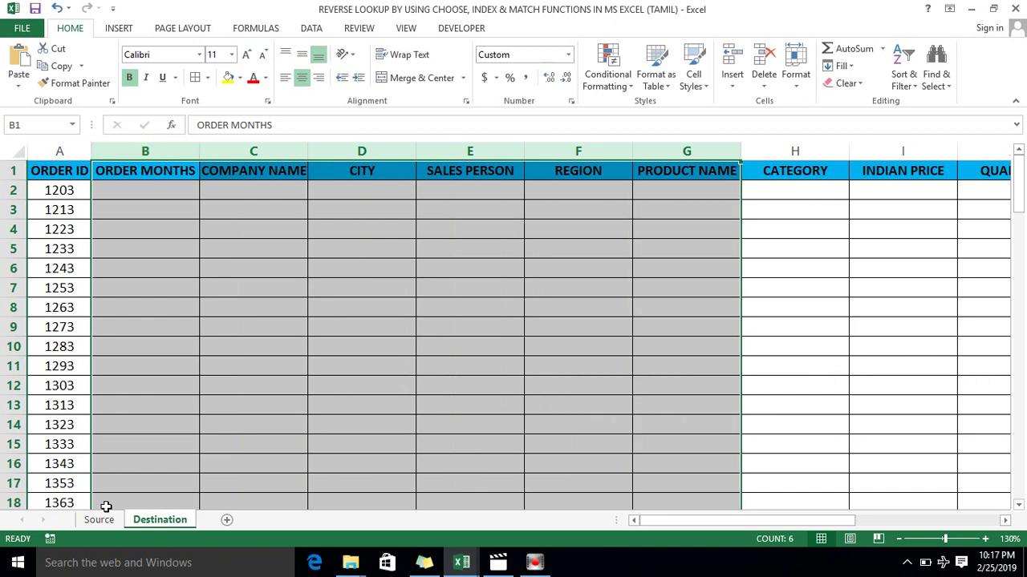
# On the Source sheet, select the table from ORDER MONTHS across columns A to G, then the SALES PERSON column.
pyautogui.click(100, 520)
pyautogui.click(112, 286)
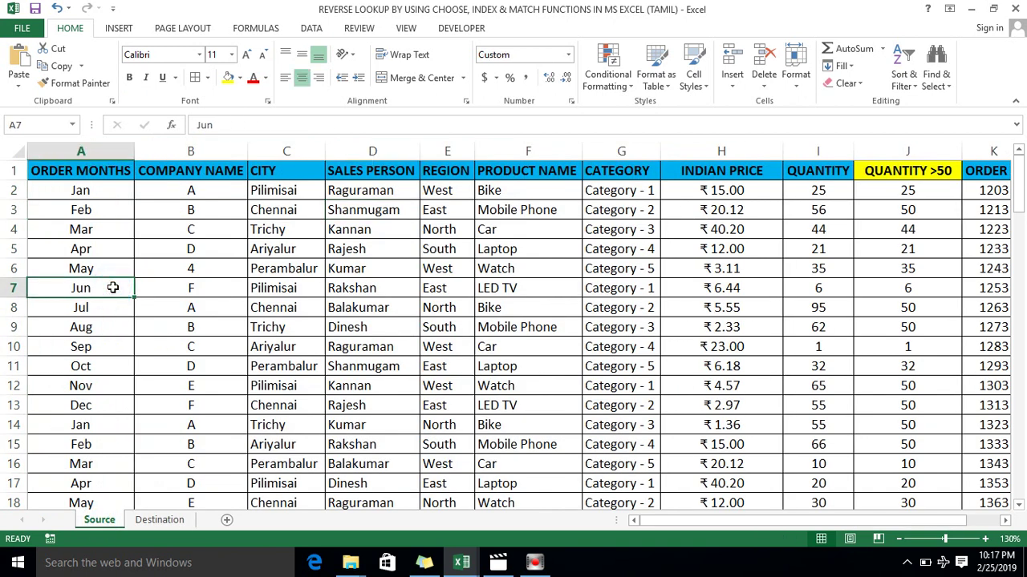
pyautogui.hotkey('ctrl', 'Home')
pyautogui.press('Right')
pyautogui.press('Left')
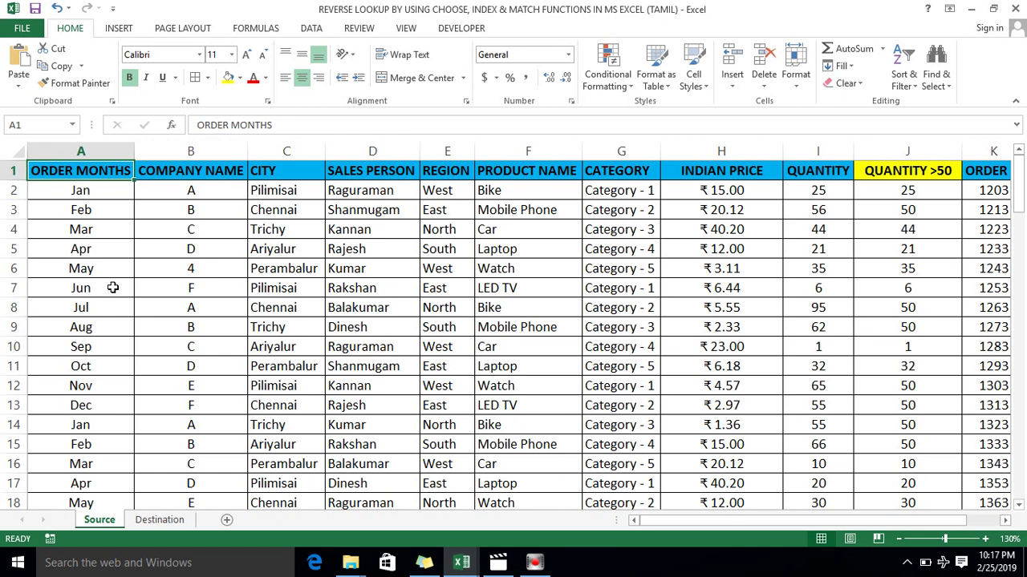
pyautogui.hotkey('ctrl', 'shift', 'Down')
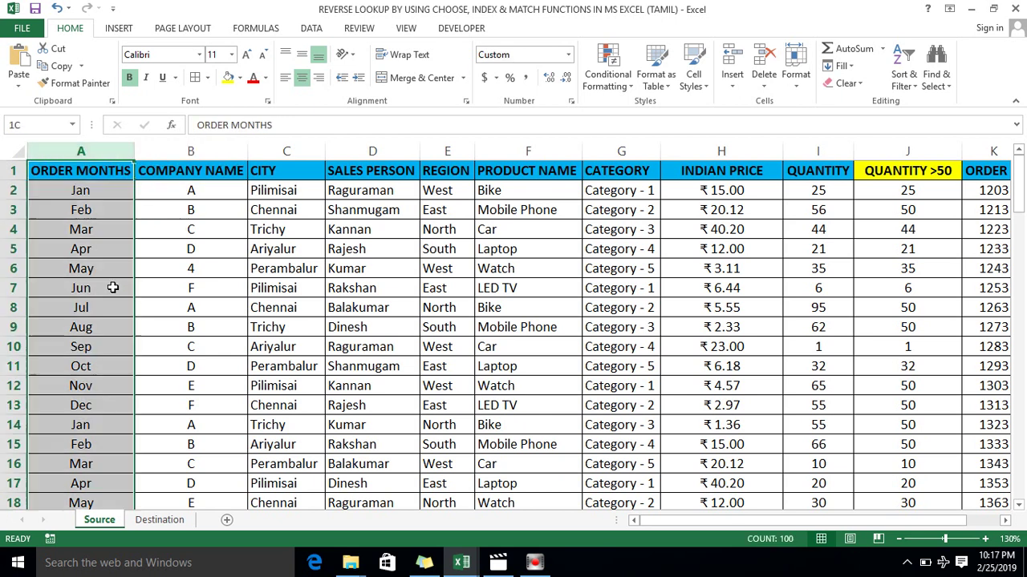
pyautogui.hotkey('shift', 'Right')
pyautogui.hotkey('shift', 'Right')
pyautogui.hotkey('shift', 'Right')
pyautogui.hotkey('shift', 'Right')
pyautogui.hotkey('shift', 'Right')
pyautogui.hotkey('shift', 'Right')
pyautogui.hotkey('shift', 'Right')
pyautogui.hotkey('shift', 'Right')
pyautogui.hotkey('shift', 'Right')
pyautogui.hotkey('shift', 'Left')
pyautogui.hotkey('shift', 'Right')
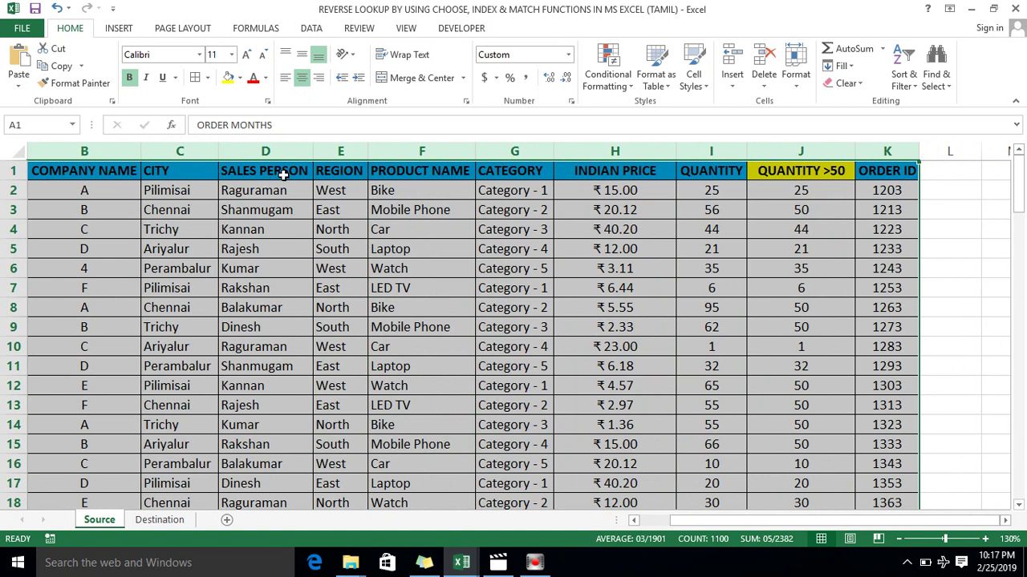
pyautogui.click(283, 151)
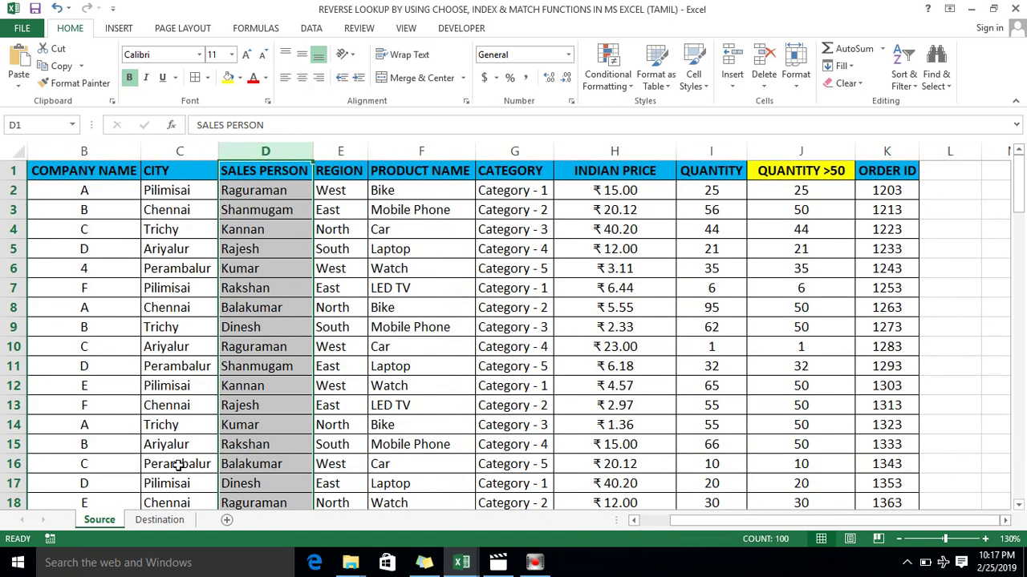
# Back on Destination, select an empty COMPANY NAME cell and then the whole ORDER ID column.
pyautogui.click(167, 523)
pyautogui.click(224, 241)
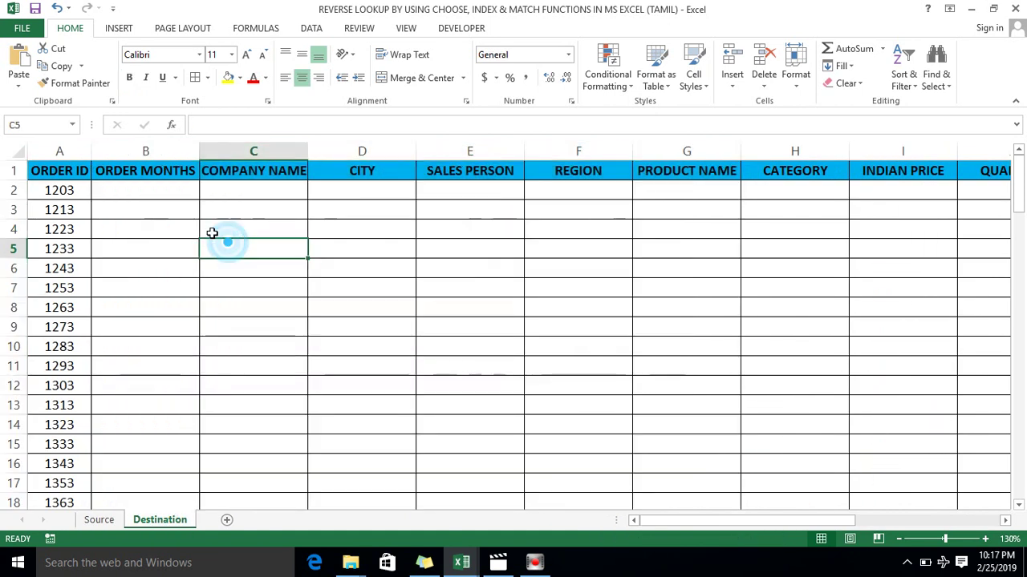
pyautogui.click(165, 207)
pyautogui.click(64, 149)
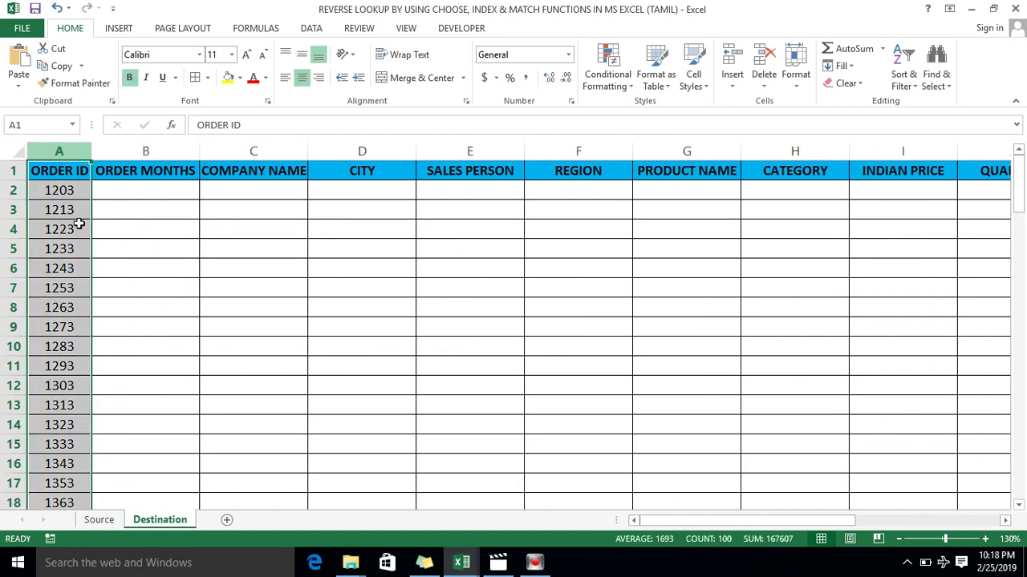
# On the Source sheet, select the ORDER ID column data down to its end.
pyautogui.click(89, 521)
pyautogui.click(111, 248)
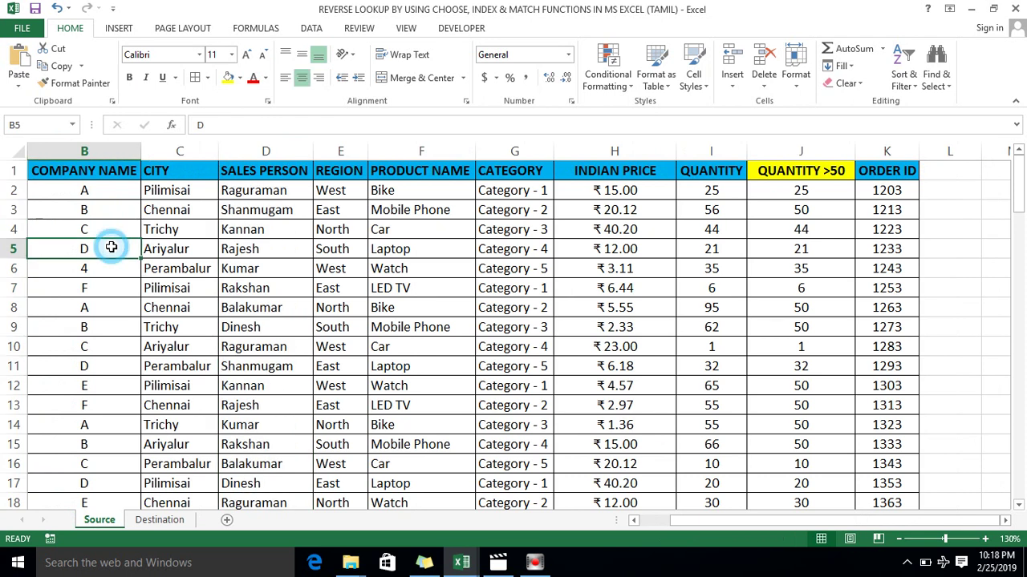
pyautogui.hotkey('ctrl', 'Up')
pyautogui.press('Left')
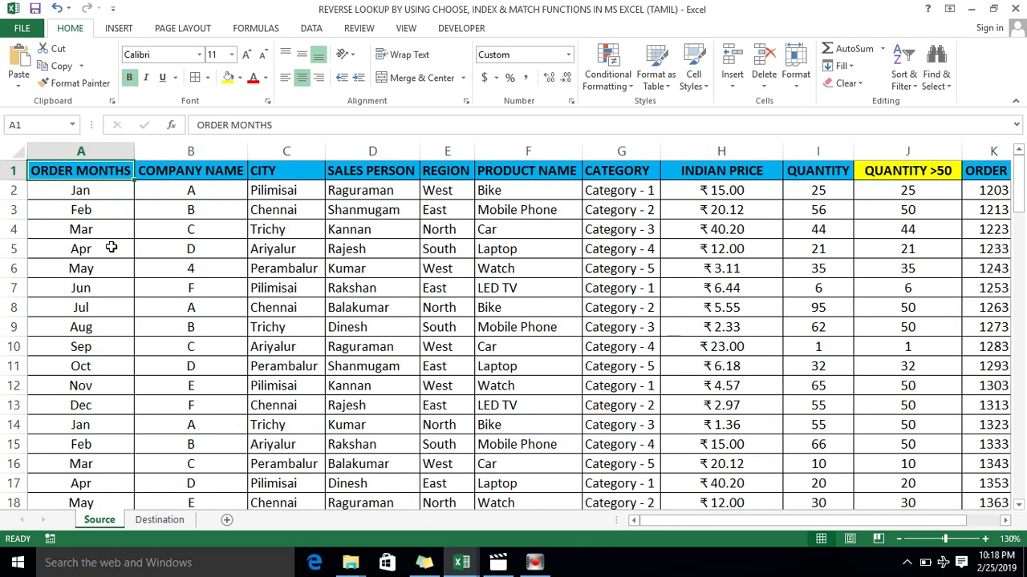
pyautogui.hotkey('ctrl', 'shift', 'Down')
pyautogui.hotkey('ctrl', 'Right')
pyautogui.hotkey('ctrl', 'shift', 'Down')
pyautogui.hotkey('ctrl', 'shift', 'Up')
pyautogui.hotkey('ctrl', 'shift', 'Down')
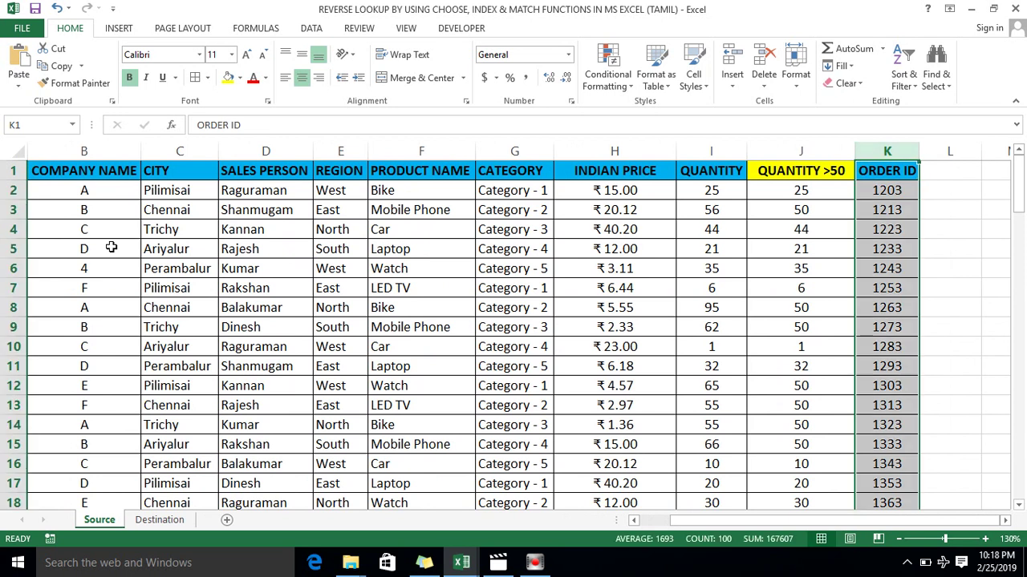
# Extend the selection leftward across the Source table, then move to the COMPANY NAME heading.
pyautogui.hotkey('shift', 'Left')
pyautogui.hotkey('shift', 'Left')
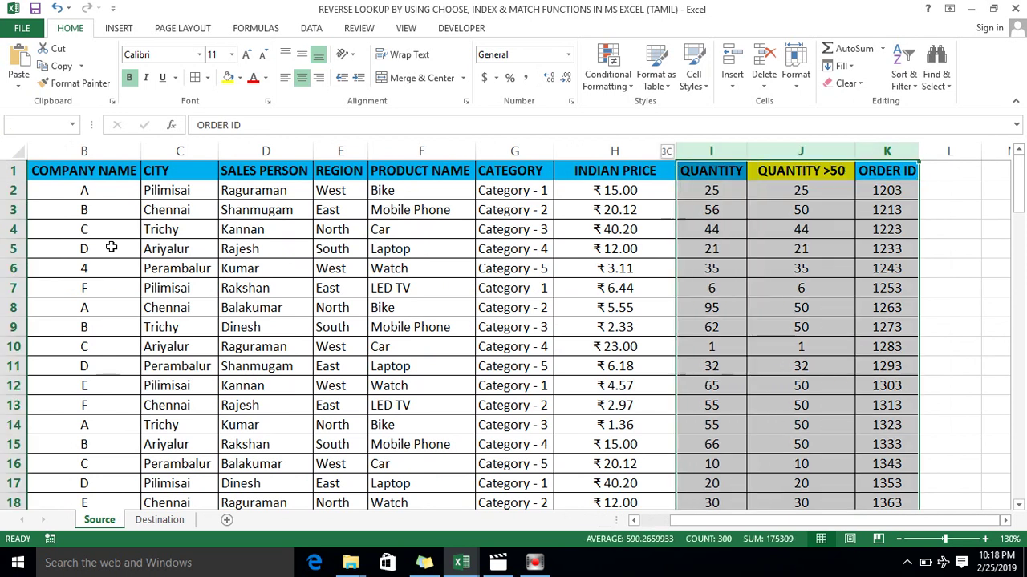
pyautogui.hotkey('shift', 'Left')
pyautogui.hotkey('shift', 'Left')
pyautogui.hotkey('shift', 'Left')
pyautogui.hotkey('shift', 'Left')
pyautogui.hotkey('shift', 'Left')
pyautogui.hotkey('shift', 'Left')
pyautogui.hotkey('shift', 'Left')
pyautogui.hotkey('shift', 'Left')
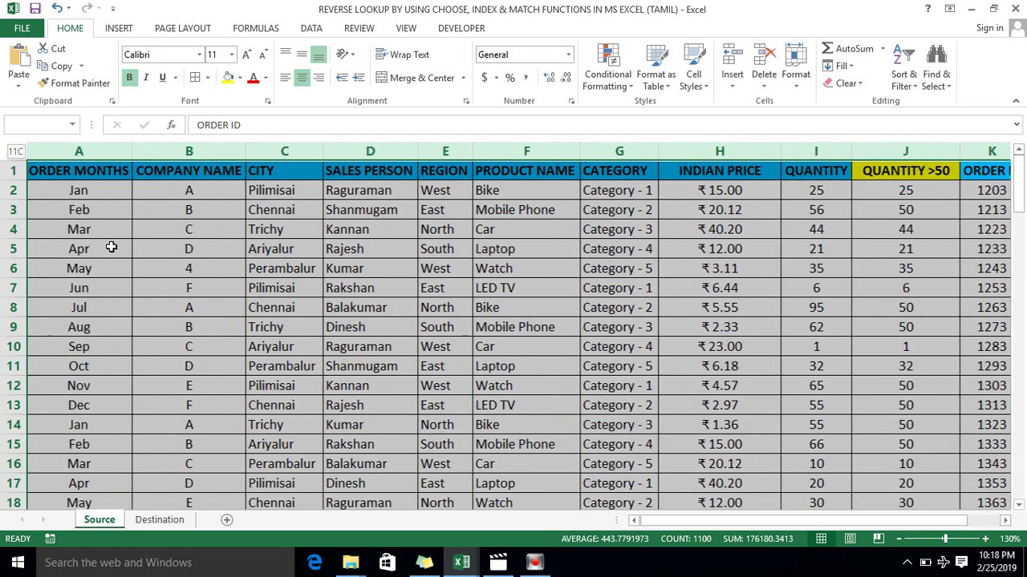
pyautogui.press('Right')
pyautogui.press('Left')
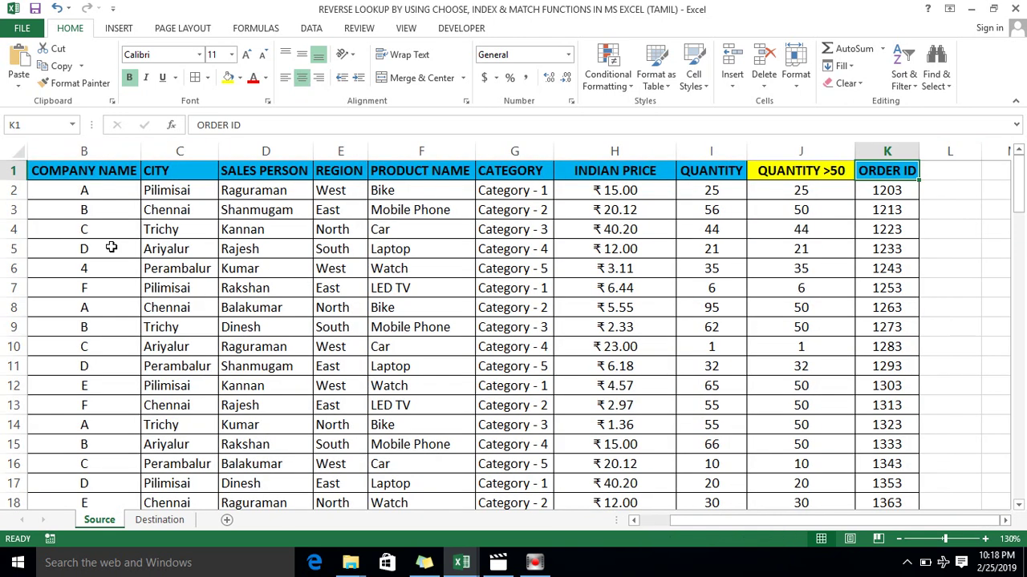
pyautogui.press('Left')
pyautogui.press('Right')
pyautogui.press('Home')
pyautogui.press('Right')
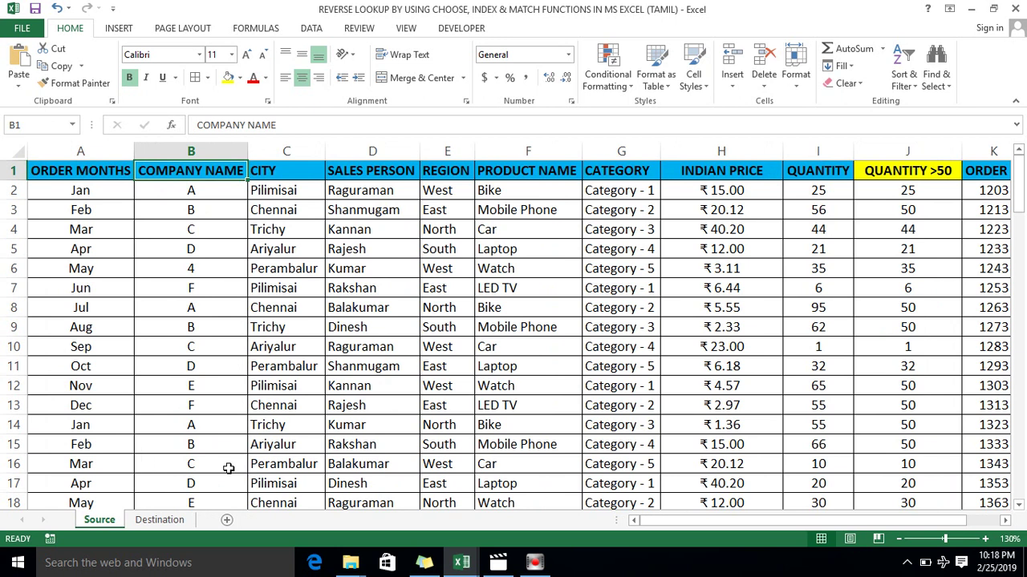
# Return to the Destination sheet and move to B2, the first ORDER MONTHS cell.
pyautogui.click(160, 520)
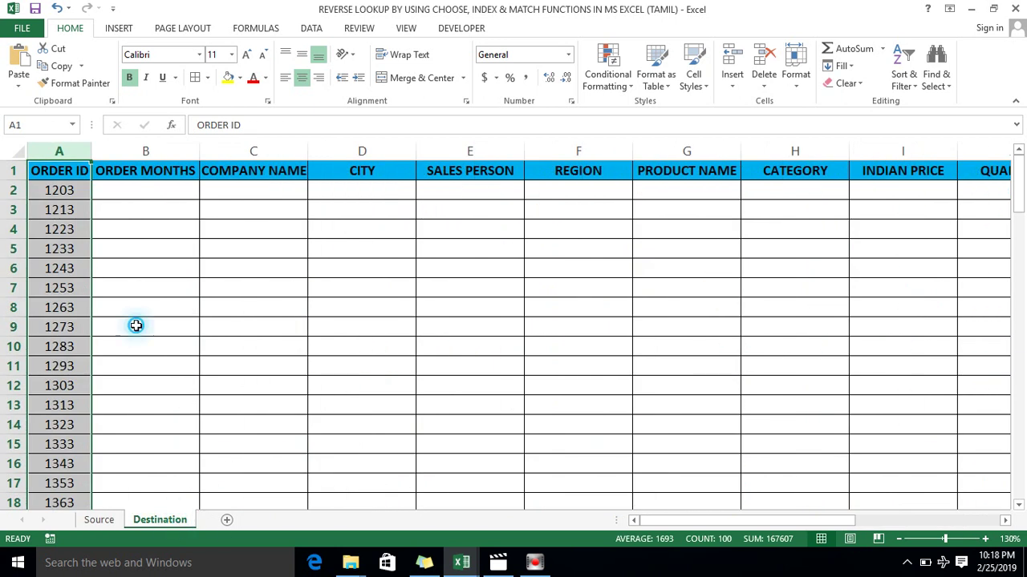
pyautogui.click(136, 326)
pyautogui.hotkey('ctrl', 'Up')
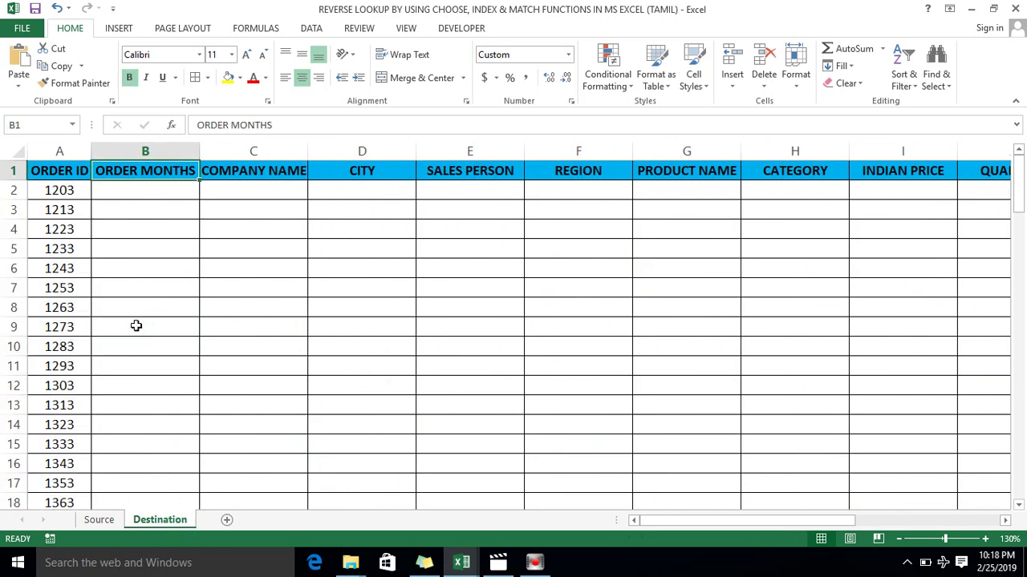
pyautogui.press('Down')
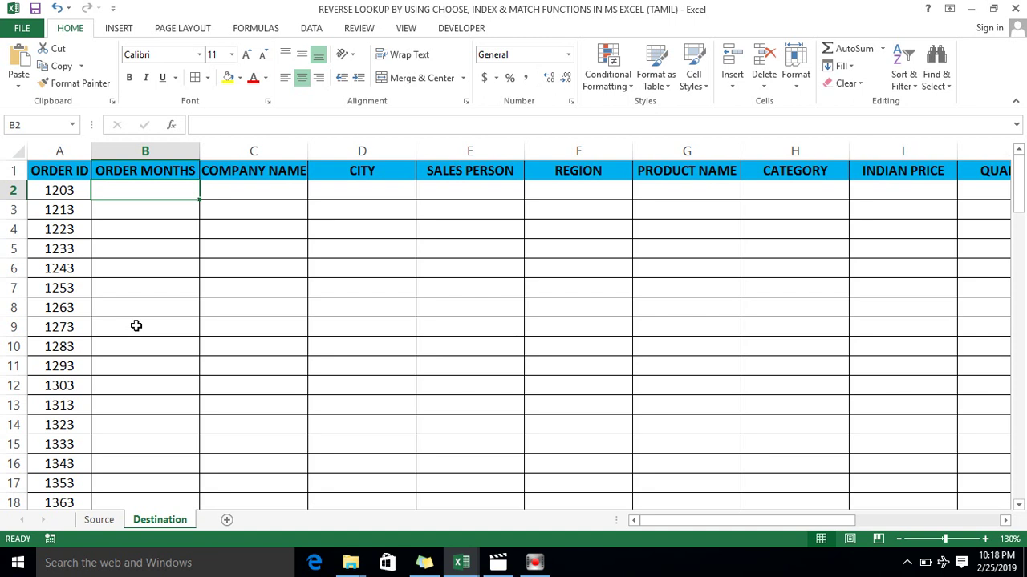
pyautogui.press('Right')
pyautogui.press('Left')
pyautogui.press('Right')
pyautogui.press('Left')
# View the INDEX/MATCH and VLOOKUP+CHOOSE sample formulas in the yellow box, then return to A1.
pyautogui.press('Right')
pyautogui.press('Right')
pyautogui.press('Right')
pyautogui.press('Right')
pyautogui.press('Right')
pyautogui.press('Right')
pyautogui.press('Right')
pyautogui.press('Left')
pyautogui.press('Left')
pyautogui.press('Left')
pyautogui.press('Left')
pyautogui.press('Left')
pyautogui.press('Left')
pyautogui.press('Left')
pyautogui.press('Down')
pyautogui.press('Down')
pyautogui.press('Down')
pyautogui.press('Down')
pyautogui.press('Up')
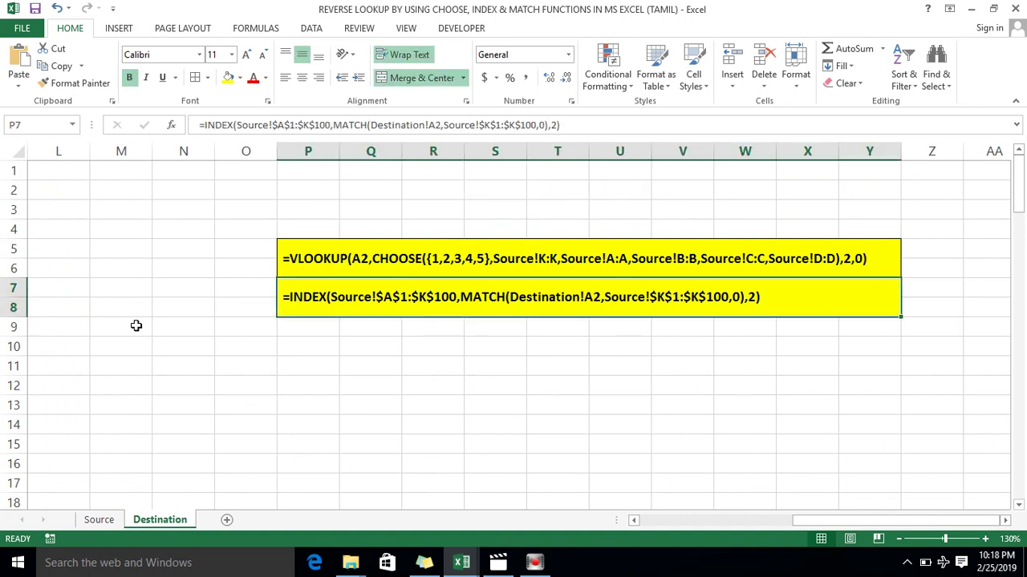
pyautogui.press('Up')
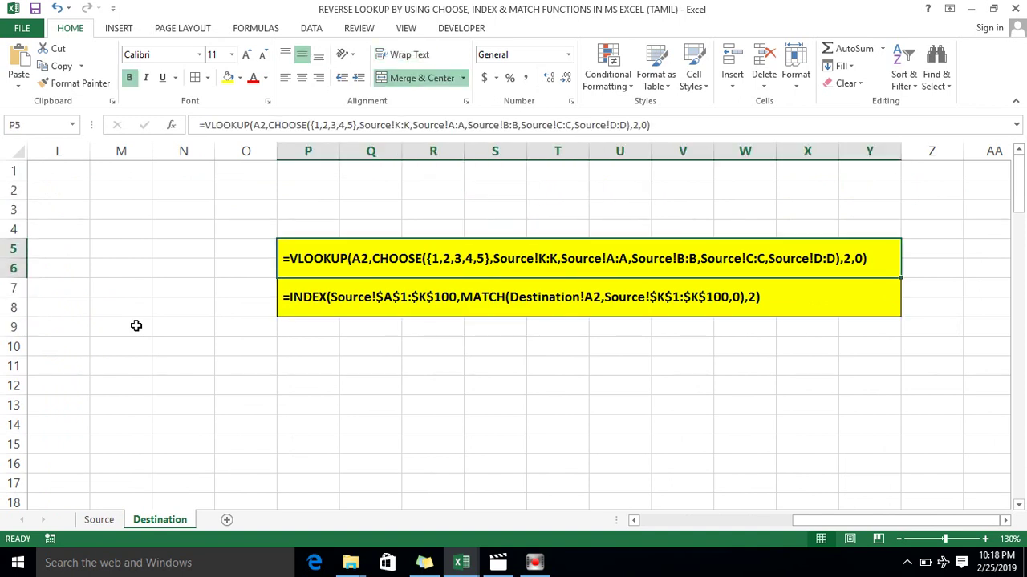
pyautogui.press('Left')
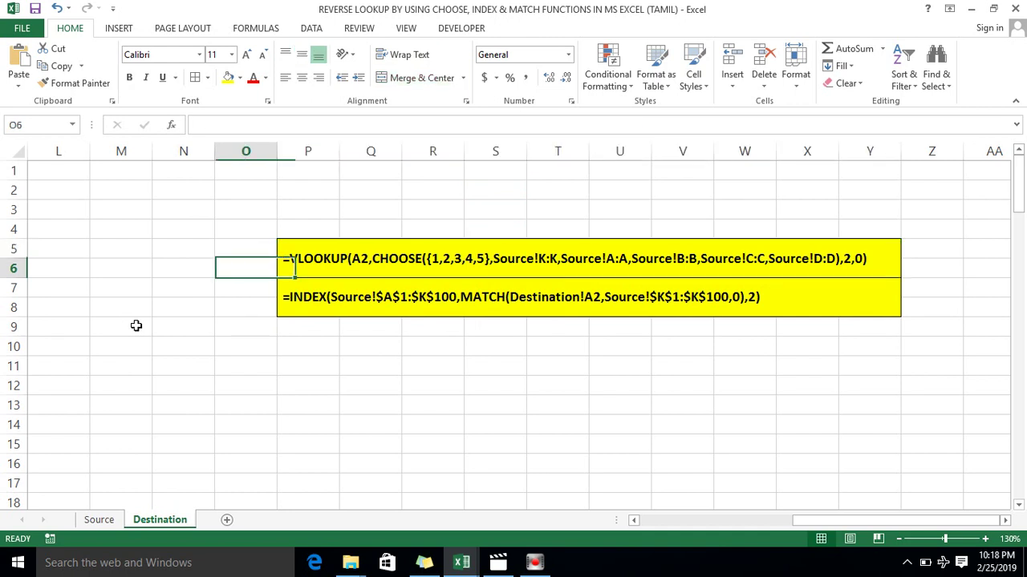
pyautogui.press('Left')
pyautogui.press('Left')
pyautogui.press('Left')
pyautogui.hotkey('ctrl', 'Home')
# In B2 start =INDEX(Source!$A$1:$K$100, with an absolute table range, followed by a nested MATCH(.
pyautogui.press('Down')
pyautogui.press('Right')
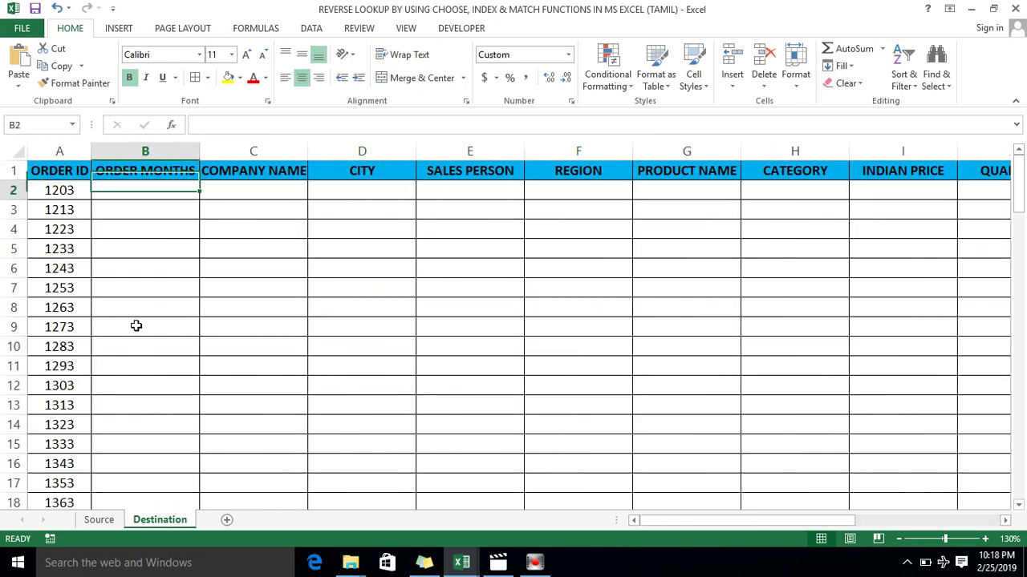
pyautogui.write('=inde')
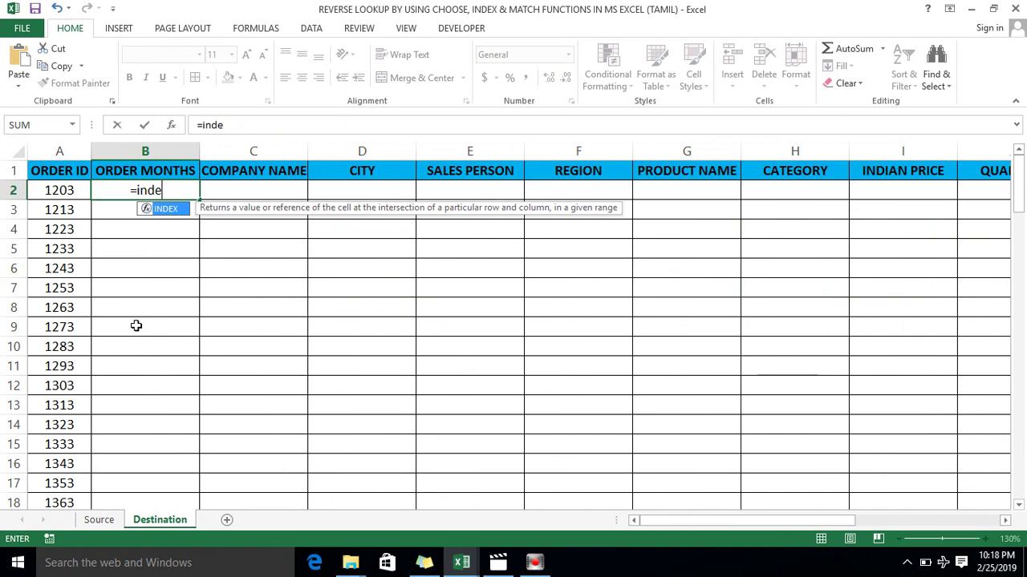
pyautogui.press('Tab')
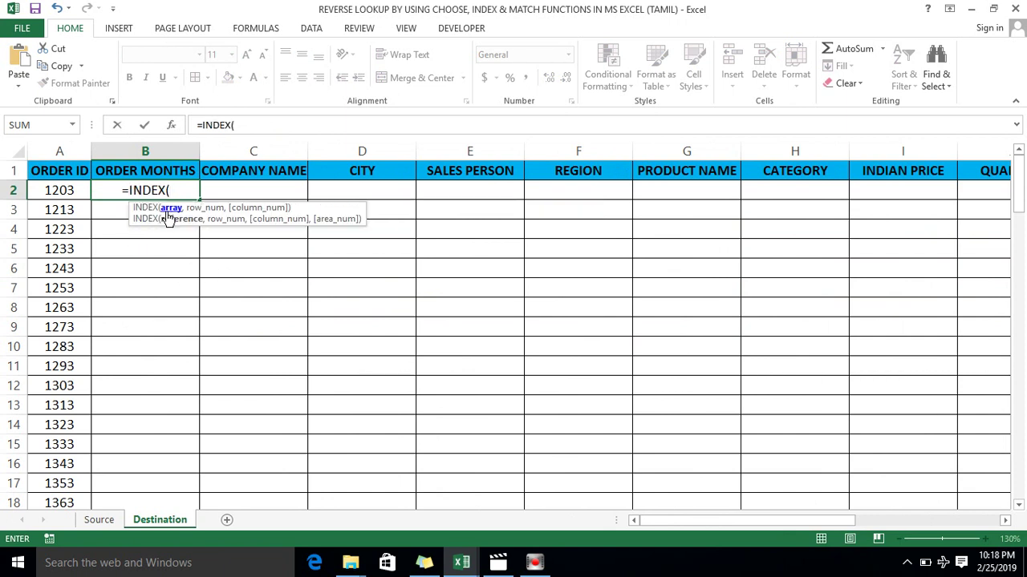
pyautogui.click(99, 520)
pyautogui.hotkey('ctrl', 'Home')
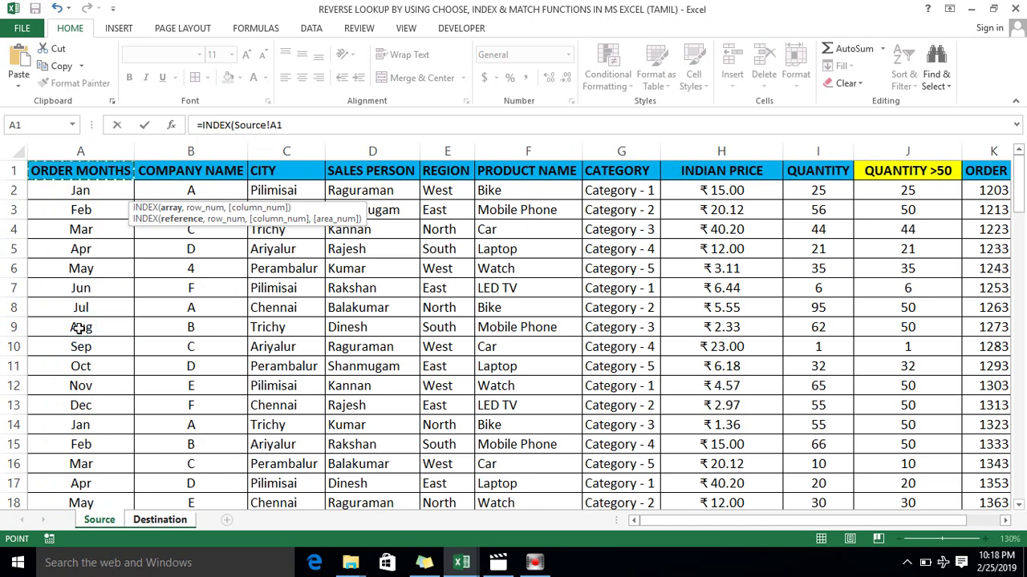
pyautogui.hotkey('ctrl', 'shift', 'Right')
pyautogui.hotkey('ctrl', 'shift', 'Down')
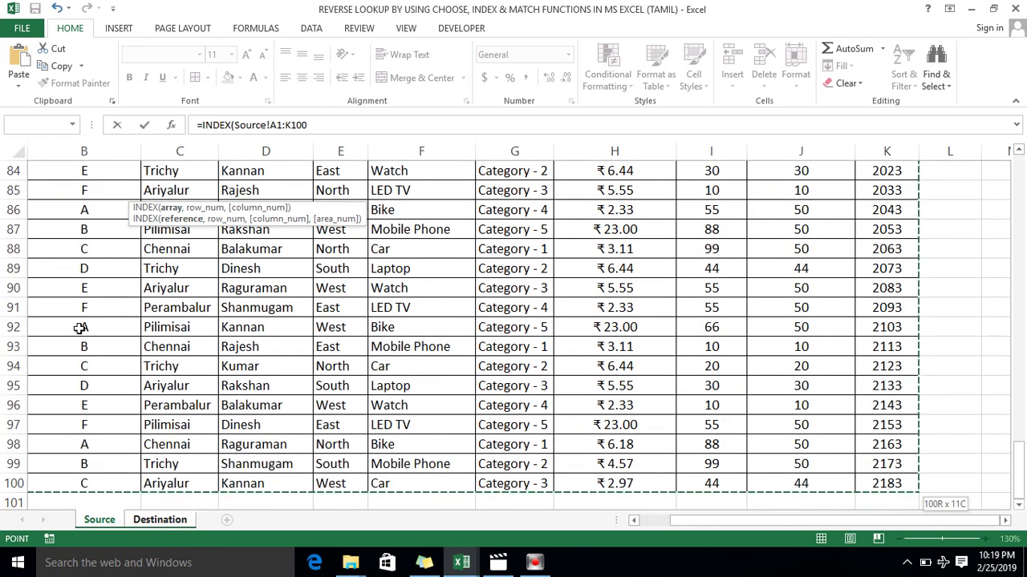
pyautogui.press('F4')
pyautogui.write(',')
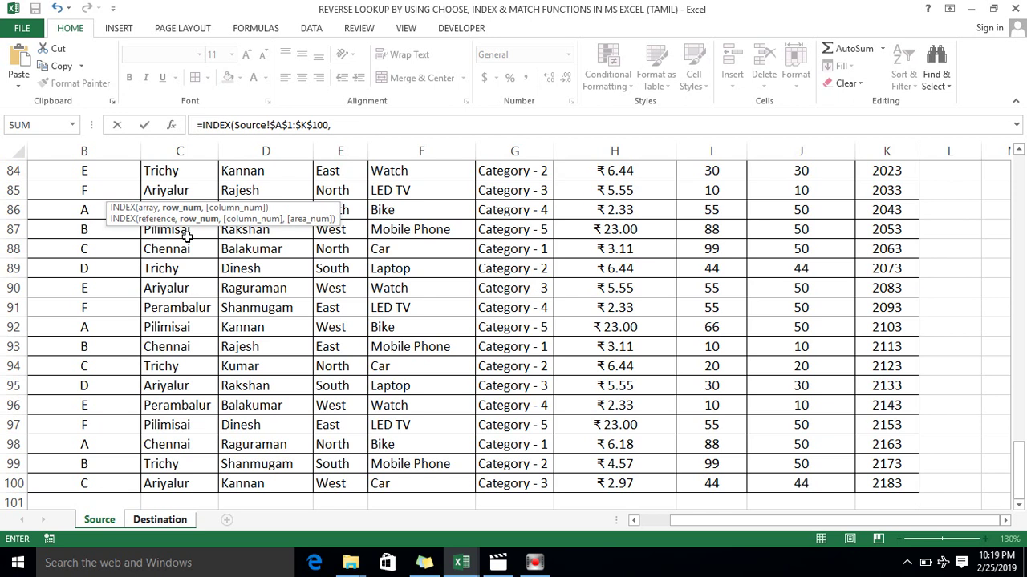
pyautogui.write('match')
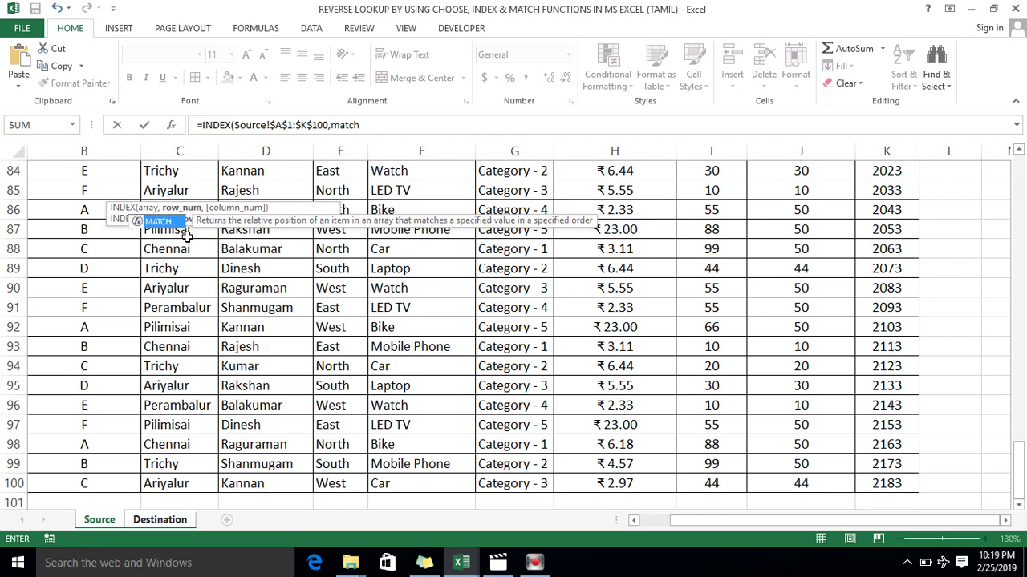
pyautogui.press('Tab')
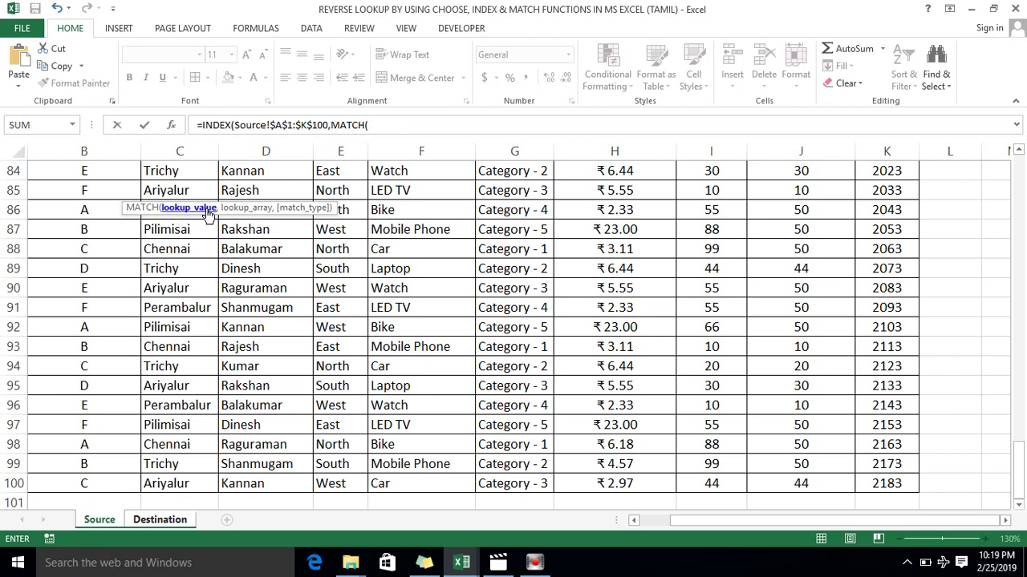
# Make MATCH look up Destination!A2 in the absolute Source range $K$1:$K$100.
pyautogui.click(161, 520)
pyautogui.click(51, 189)
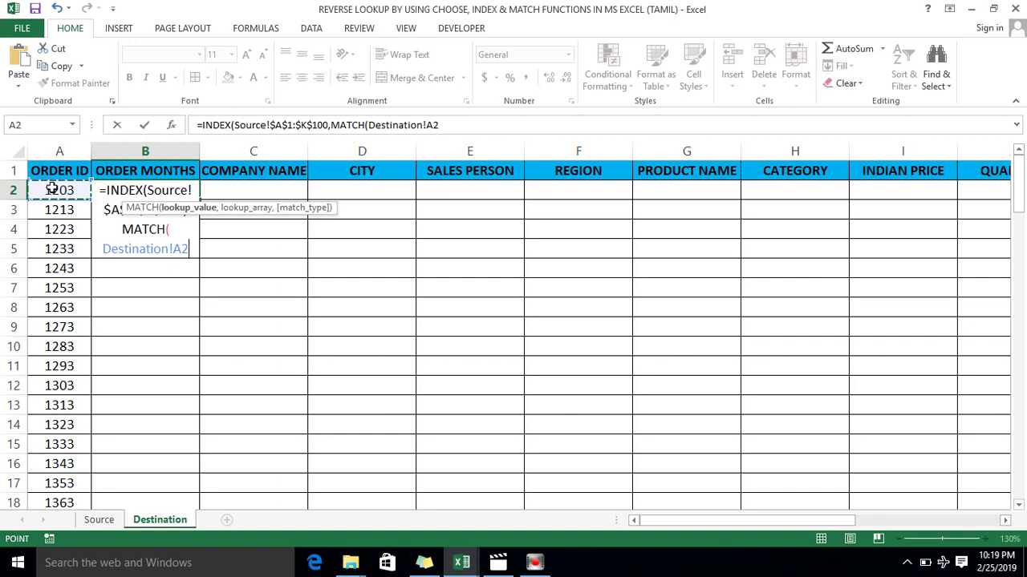
pyautogui.write(',')
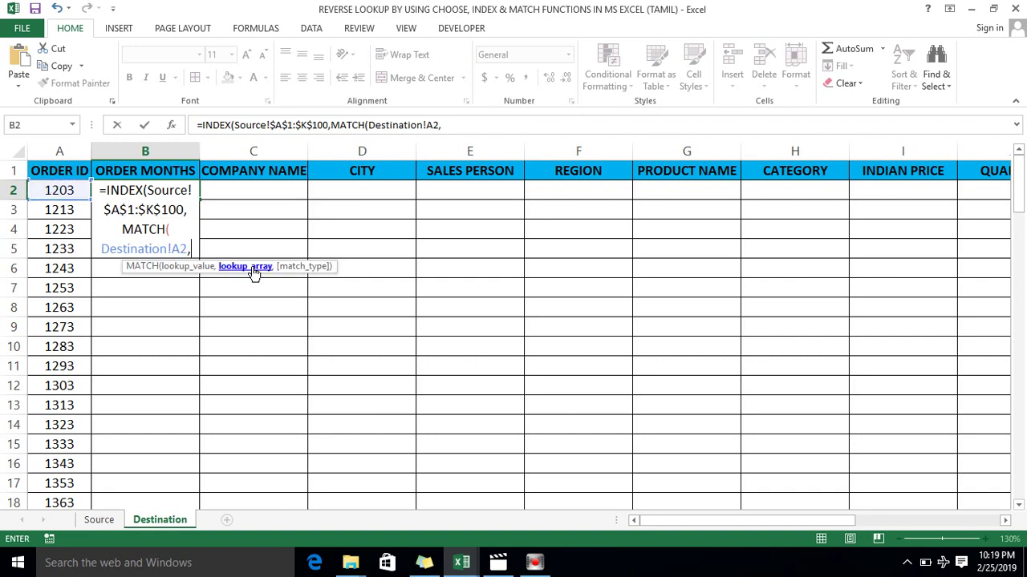
pyautogui.click(99, 520)
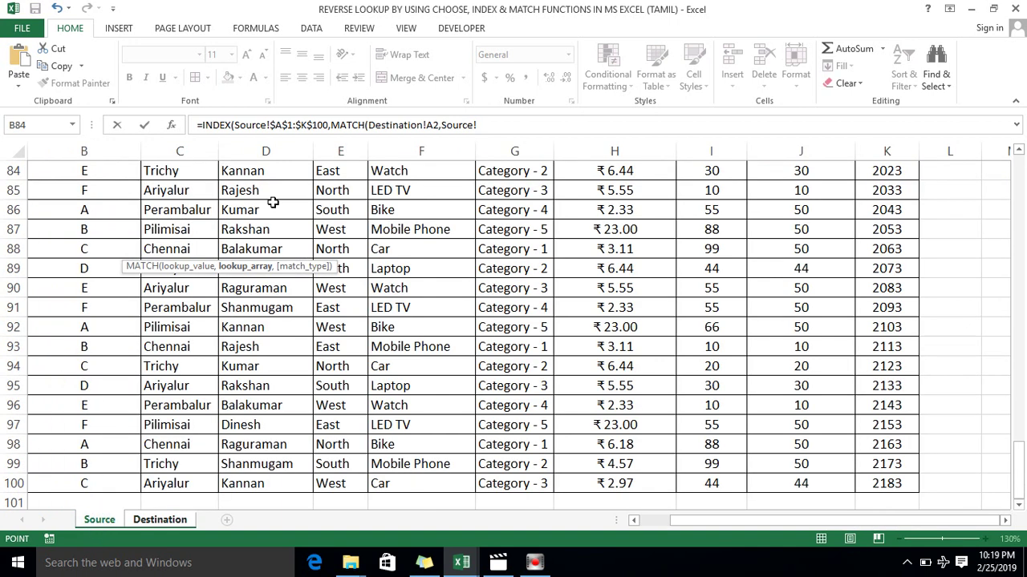
pyautogui.click(288, 168)
pyautogui.hotkey('ctrl', 'Up')
pyautogui.hotkey('ctrl', 'Right')
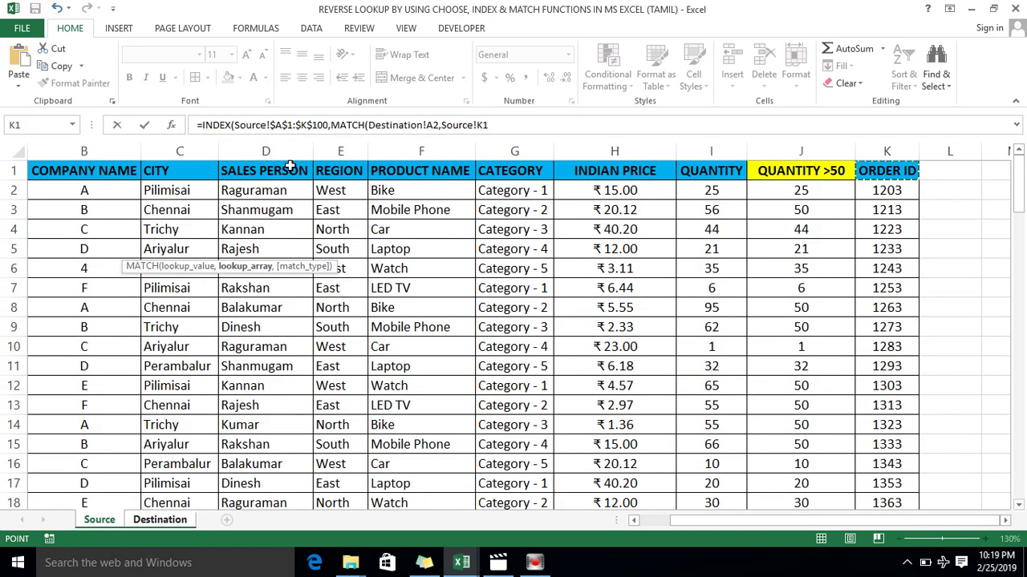
pyautogui.hotkey('ctrl', 'shift', 'Down')
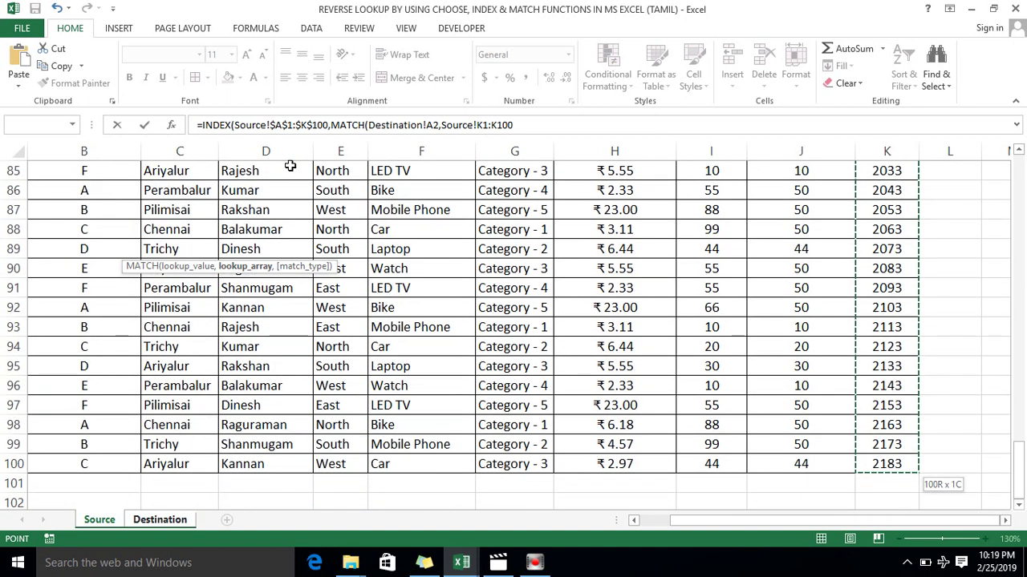
pyautogui.press('F4')
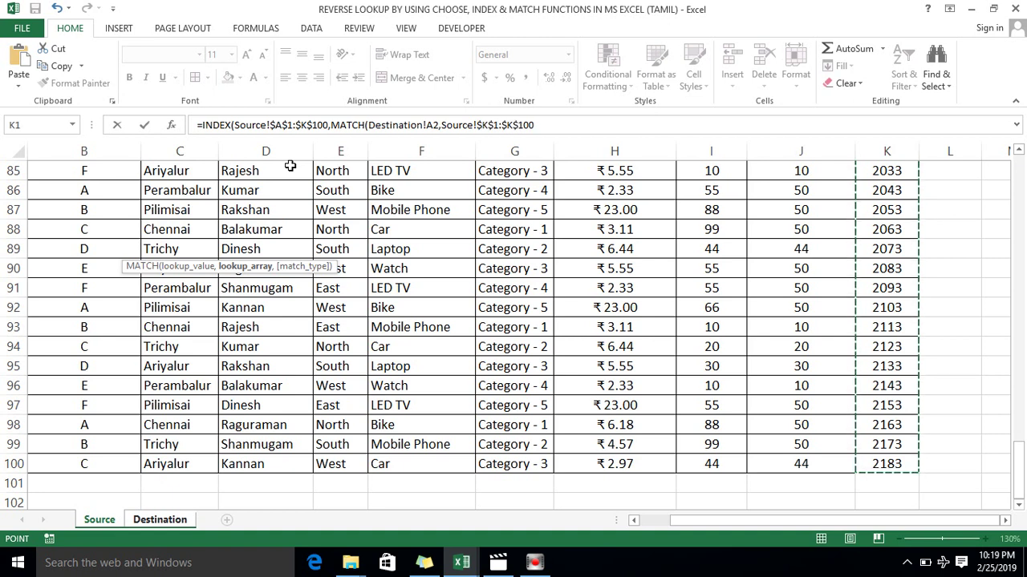
# Close the formula with ,0),1) so B2 shows Jan for order 1203.
pyautogui.write(',')
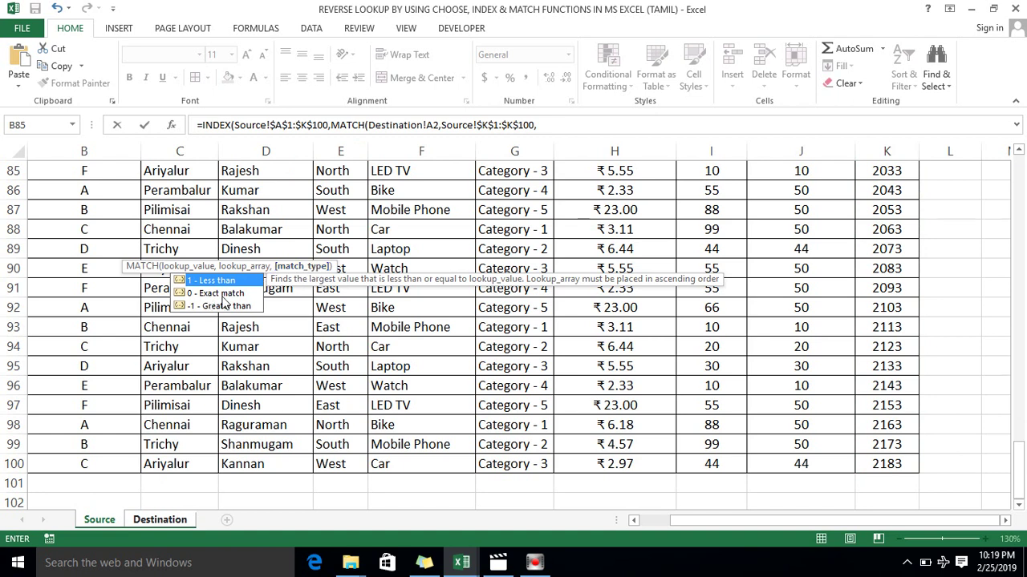
pyautogui.write('0')
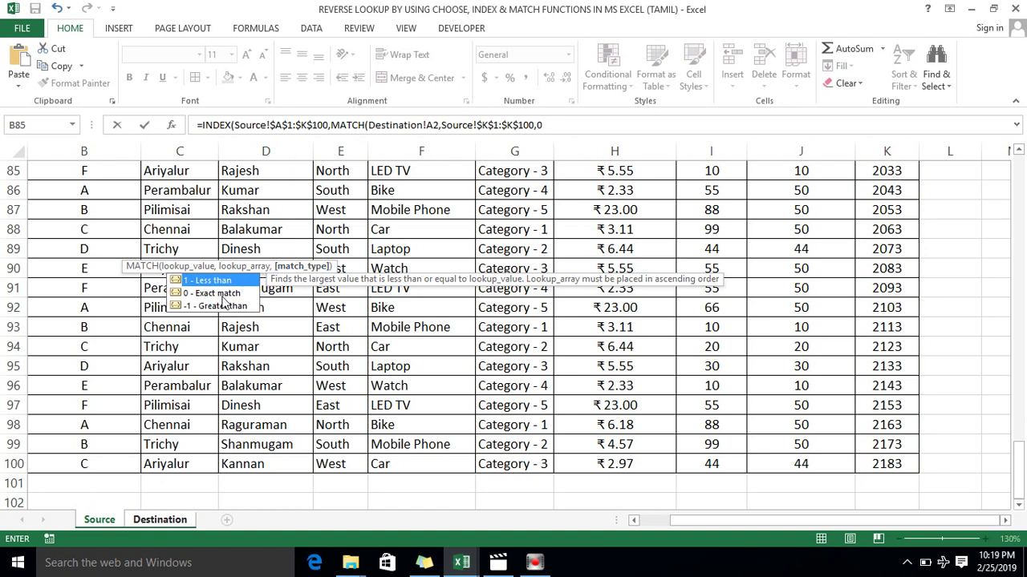
pyautogui.write(')')
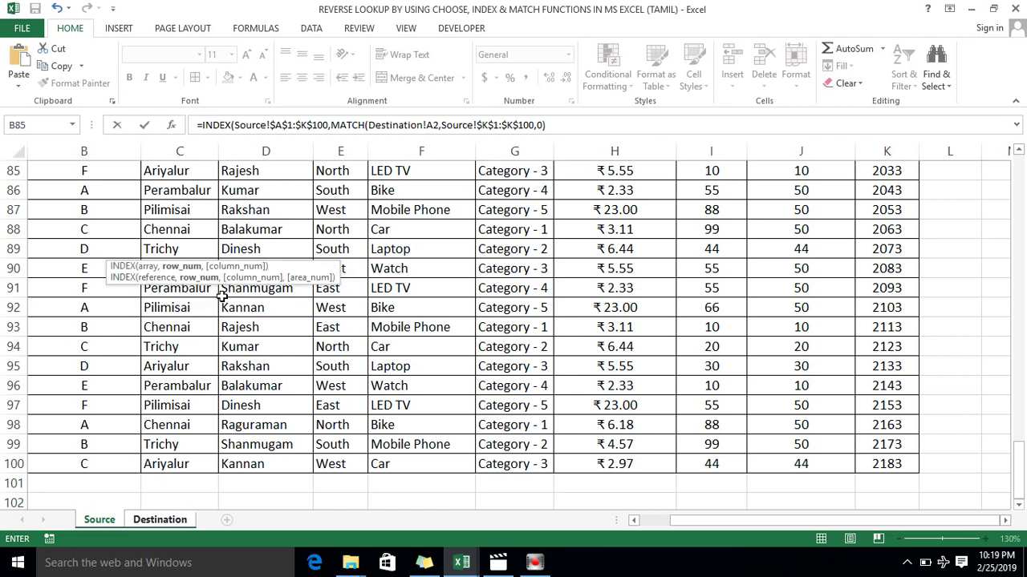
pyautogui.write(',1)')
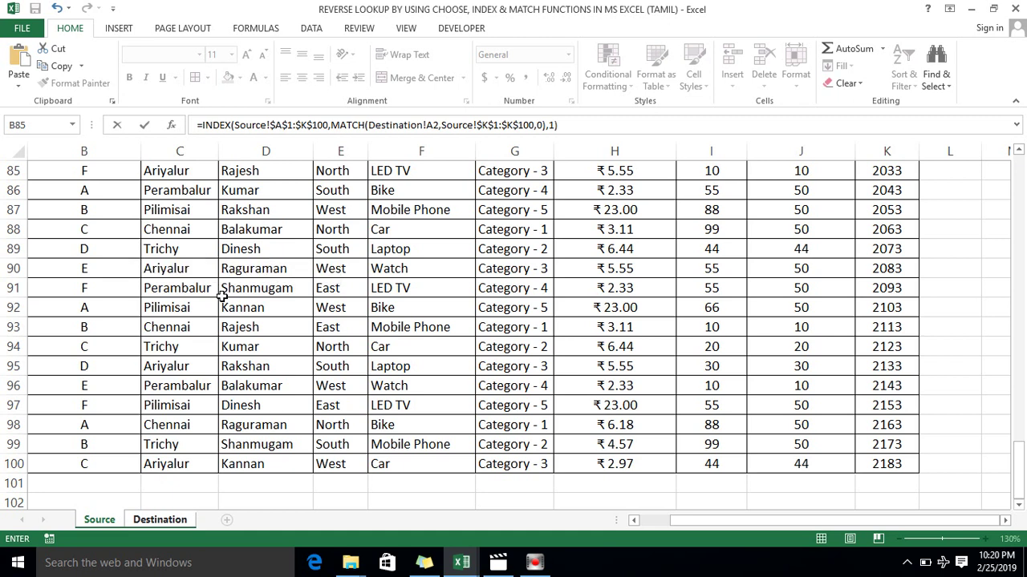
pyautogui.press('Return')
pyautogui.press('Left')
pyautogui.press('Up')
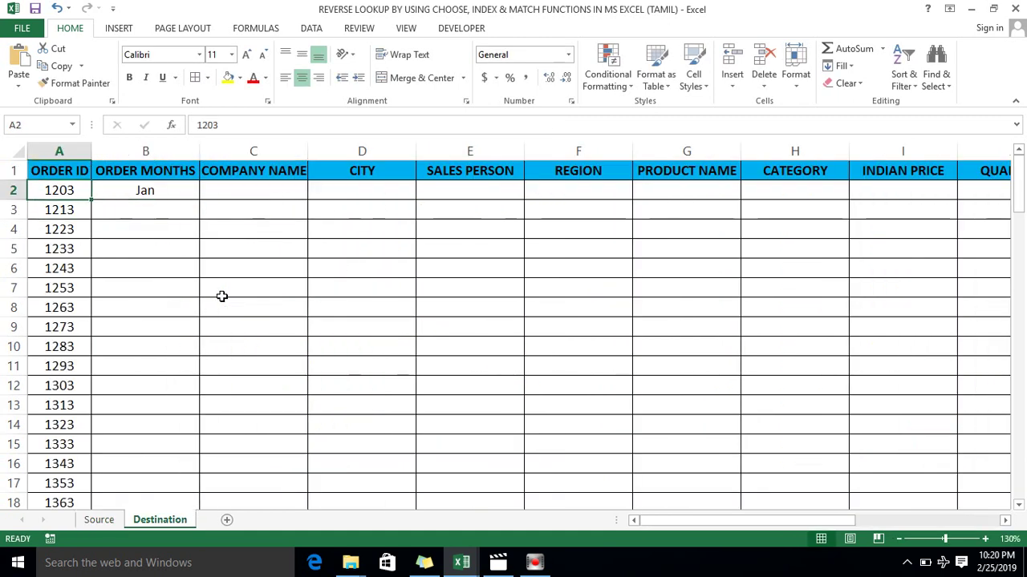
pyautogui.press('Right')
pyautogui.press('Up')
pyautogui.press('Down')
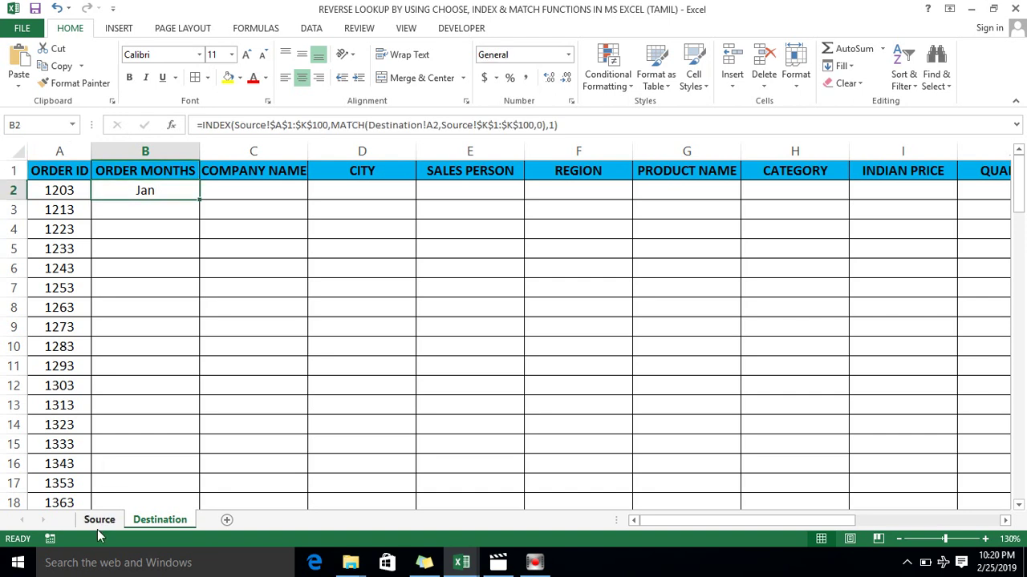
pyautogui.click(99, 520)
pyautogui.hotkey('ctrl', 'Home')
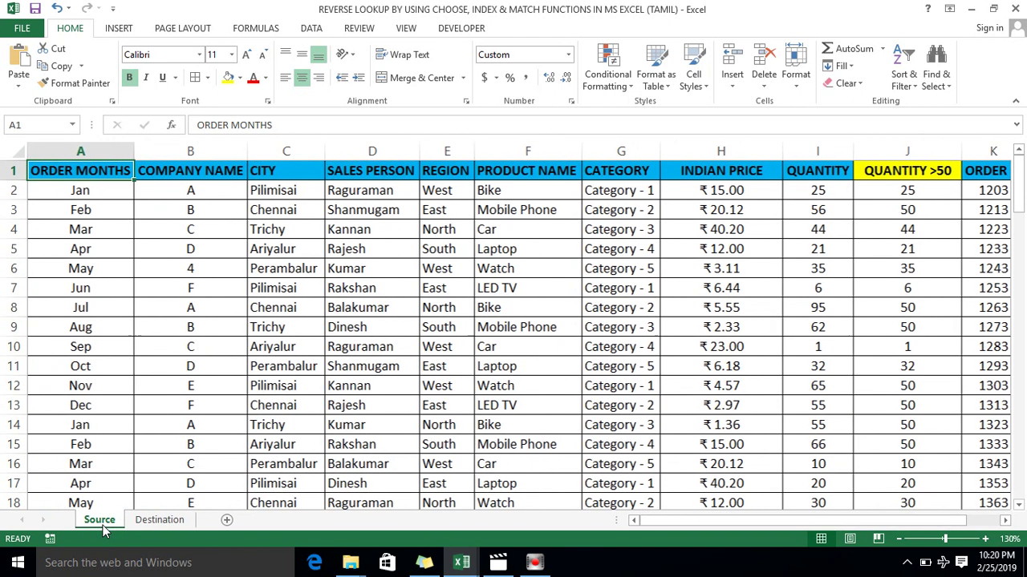
pyautogui.hotkey('ctrl', 'shift', 'Down')
pyautogui.hotkey('ctrl', 'shift', 'Up')
pyautogui.hotkey('ctrl', 'shift', 'Down')
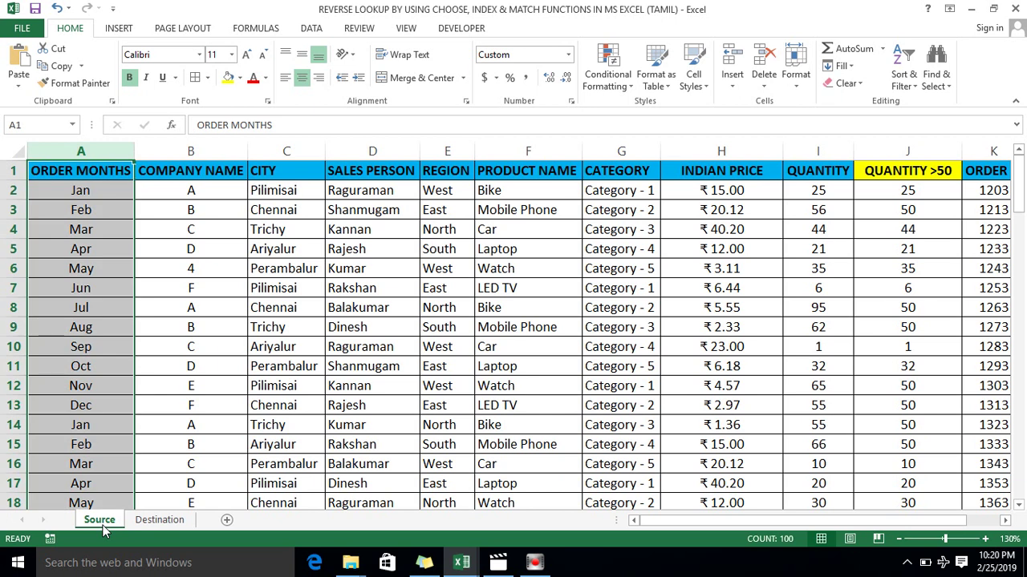
pyautogui.press('Right')
pyautogui.press('Left')
pyautogui.hotkey('ctrl', 'shift', 'Down')
pyautogui.press('Right')
pyautogui.hotkey('ctrl', 'shift', 'Down')
pyautogui.press('Right')
pyautogui.press('Right')
pyautogui.press('Right')
pyautogui.press('Right')
pyautogui.press('Right')
pyautogui.press('Right')
pyautogui.press('Left')
pyautogui.press('Right')
pyautogui.hotkey('ctrl', 'shift', 'Down')
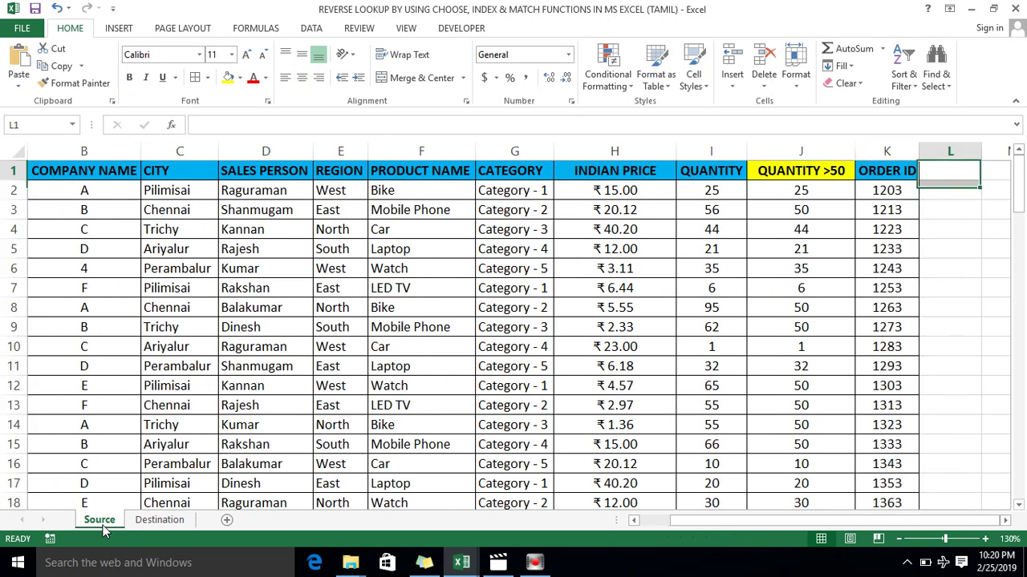
pyautogui.hotkey('ctrl', 'Home')
pyautogui.hotkey('ctrl', 'space')
pyautogui.press('Right')
pyautogui.press('Left')
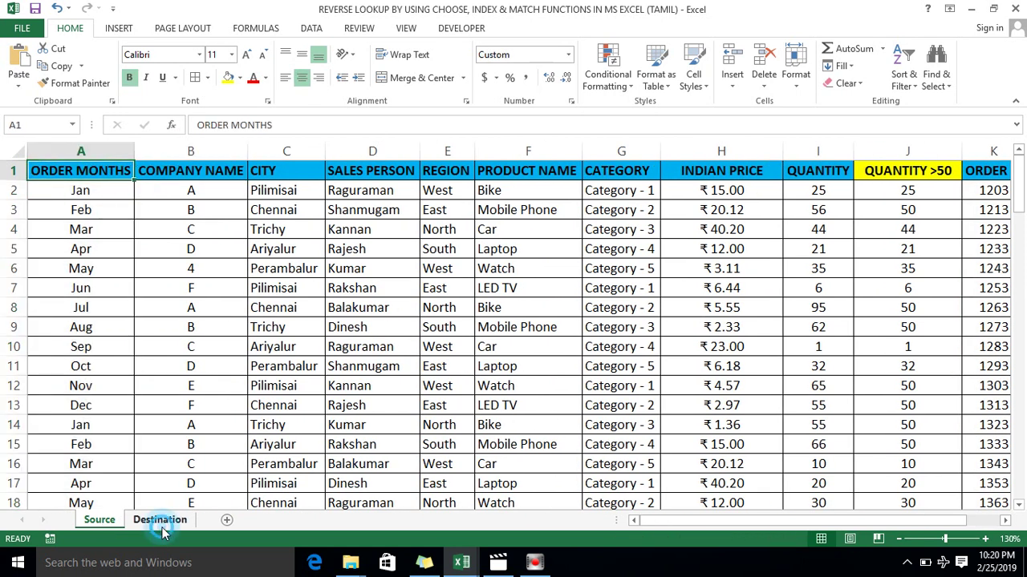
pyautogui.click(160, 520)
# Copy B2's INDEX formula and paste it into each cell from C2 through K2.
pyautogui.press('F2')
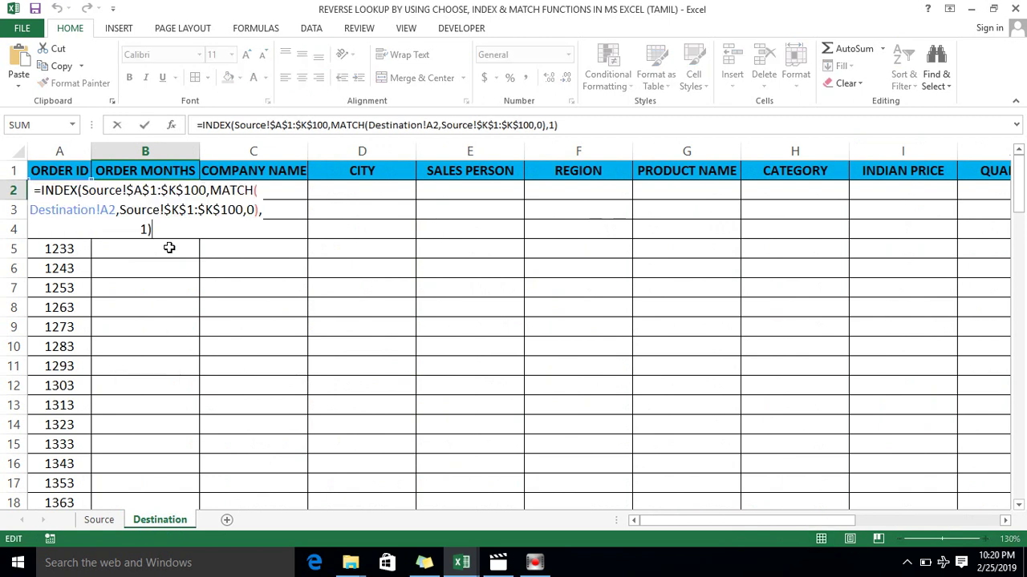
pyautogui.hotkey('ctrl', 'shift', 'Left')
pyautogui.hotkey('ctrl', 'shift', 'Left')
pyautogui.hotkey('ctrl', 'shift', 'Left')
pyautogui.hotkey('ctrl', 'shift', 'Left')
pyautogui.hotkey('ctrl', 'shift', 'Left')
pyautogui.hotkey('ctrl', 'shift', 'Left')
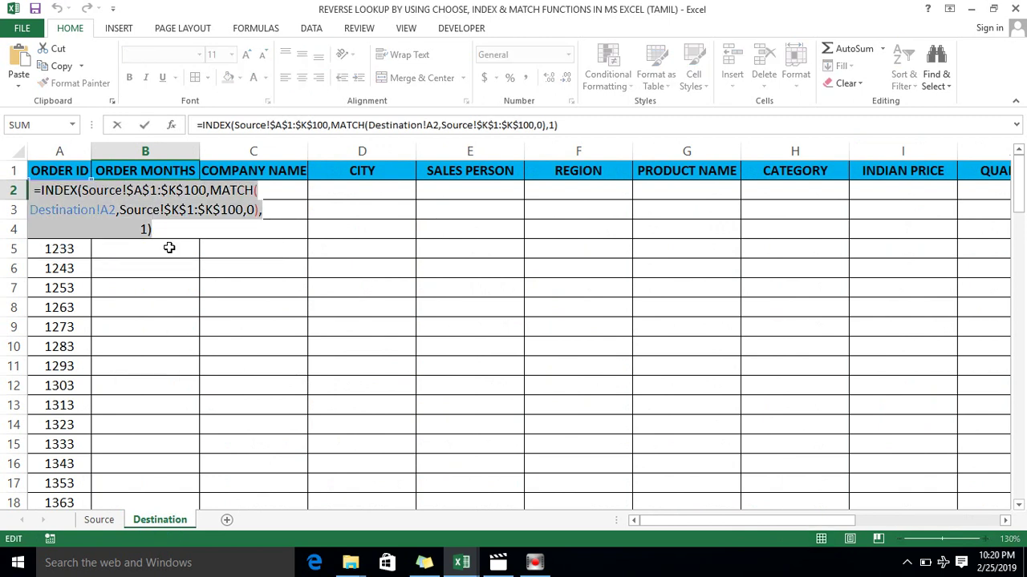
pyautogui.press('Tab')
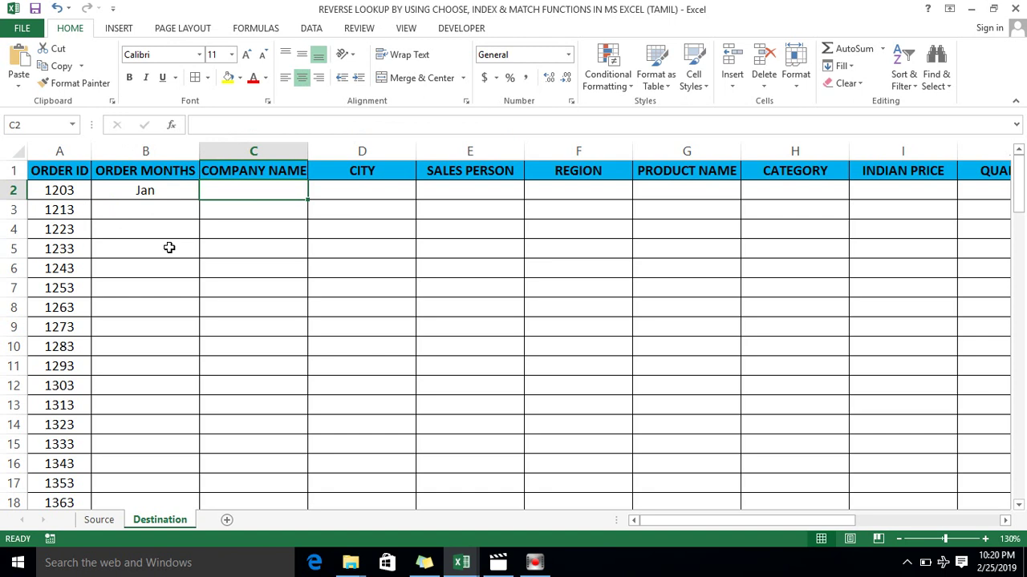
pyautogui.hotkey('ctrl', 'v')
pyautogui.press('Tab')
pyautogui.hotkey('ctrl', 'v')
pyautogui.press('Tab')
pyautogui.hotkey('ctrl', 'v')
pyautogui.press('Tab')
pyautogui.hotkey('ctrl', 'v')
pyautogui.press('Tab')
pyautogui.hotkey('ctrl', 'v')
pyautogui.press('Tab')
pyautogui.hotkey('ctrl', 'v')
pyautogui.press('Tab')
pyautogui.hotkey('ctrl', 'v')
pyautogui.press('Tab')
pyautogui.hotkey('ctrl', 'v')
pyautogui.press('Tab')
pyautogui.hotkey('ctrl', 'v')
# Change the column_num argument to 2, 3 and 4 in C2, D2 and E2.
pyautogui.press('Left')
pyautogui.press('Left')
pyautogui.press('Left')
pyautogui.press('Left')
pyautogui.press('Left')
pyautogui.press('Left')
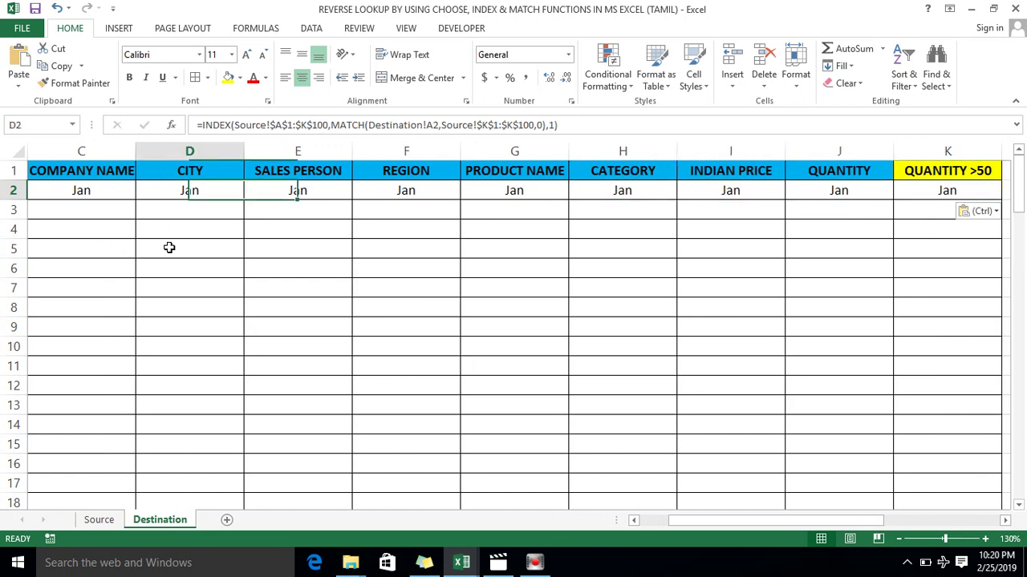
pyautogui.press('Left')
pyautogui.press('Left')
pyautogui.press('Left')
pyautogui.press('F2')
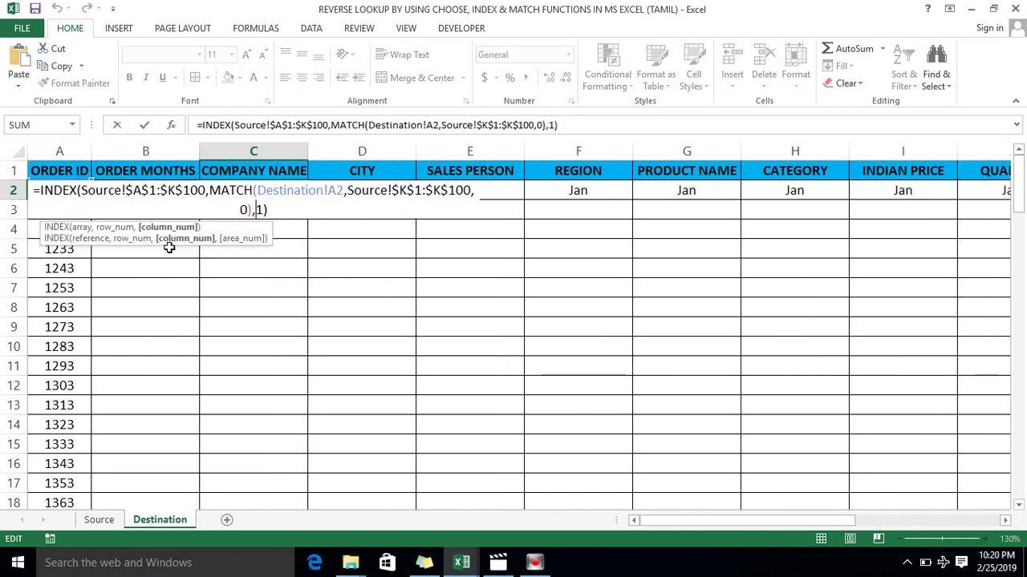
pyautogui.press('Delete')
pyautogui.write('2')
pyautogui.hotkey('ctrl', 'Return')
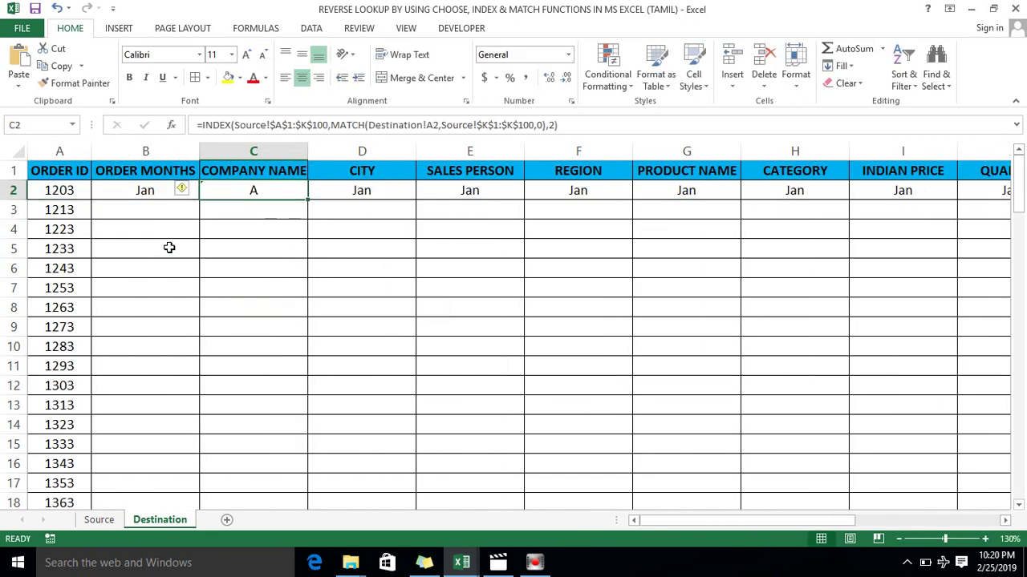
pyautogui.press('Right')
pyautogui.press('F2')
pyautogui.press('BackSpace')
pyautogui.write('3')
pyautogui.press('Return')
pyautogui.press('Up')
pyautogui.press('Right')
pyautogui.press('F2')
pyautogui.press('Left')
pyautogui.press('Left')
pyautogui.press('Delete')
pyautogui.write('4')
pyautogui.press('Return')
# Change the column_num argument to 5, 6 and 7 in F2, G2 and H2.
pyautogui.press('Right')
pyautogui.press('Right')
pyautogui.press('Up')
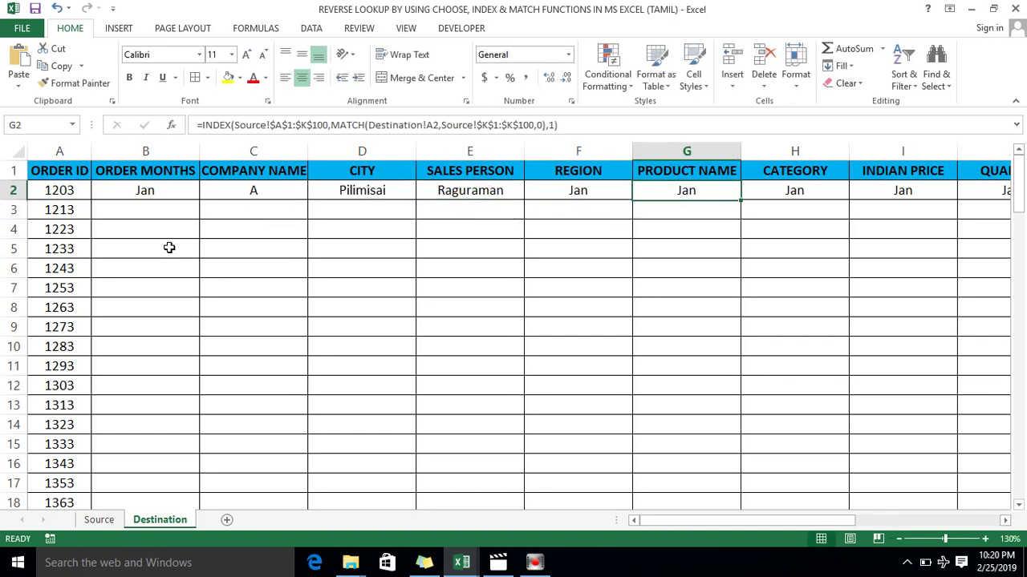
pyautogui.press('Left')
pyautogui.press('F2')
pyautogui.press('Left')
pyautogui.press('Left')
pyautogui.press('Delete')
pyautogui.write('5')
pyautogui.press('Return')
pyautogui.press('Up')
pyautogui.press('Right')
pyautogui.press('Right')
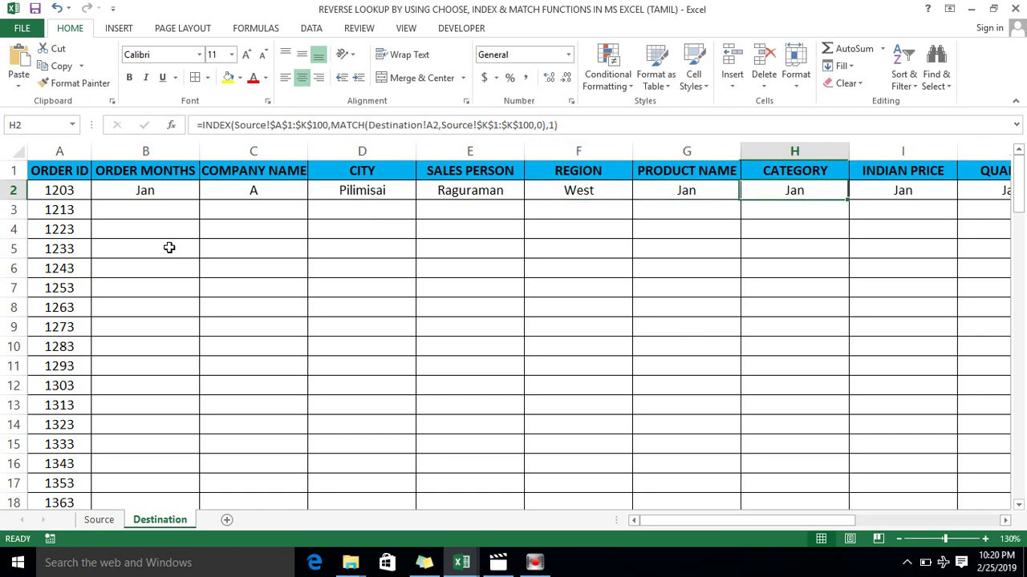
pyautogui.press('Left')
pyautogui.press('F2')
pyautogui.press('Left')
pyautogui.press('Left')
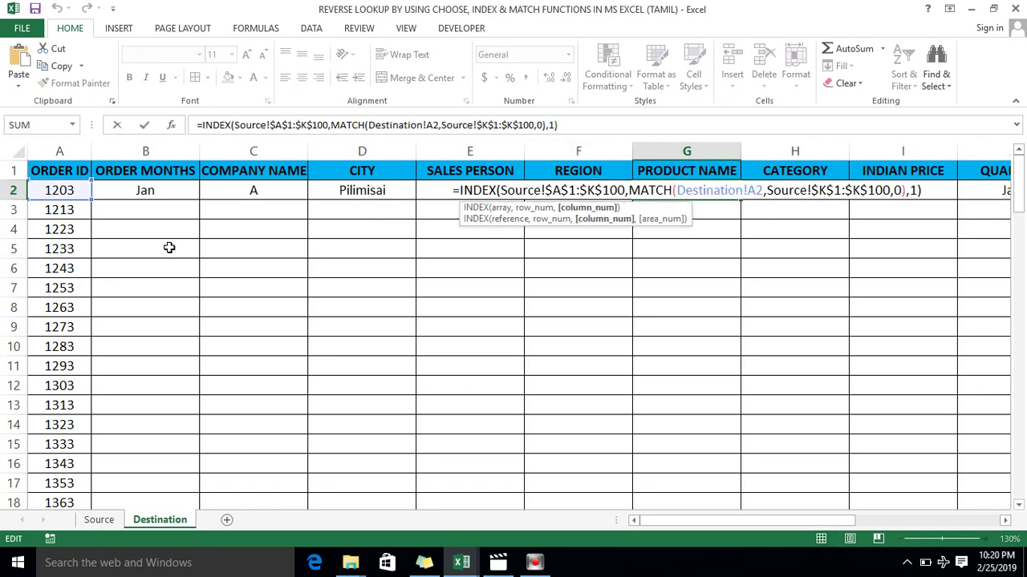
pyautogui.press('Delete')
pyautogui.write('6')
pyautogui.press('Return')
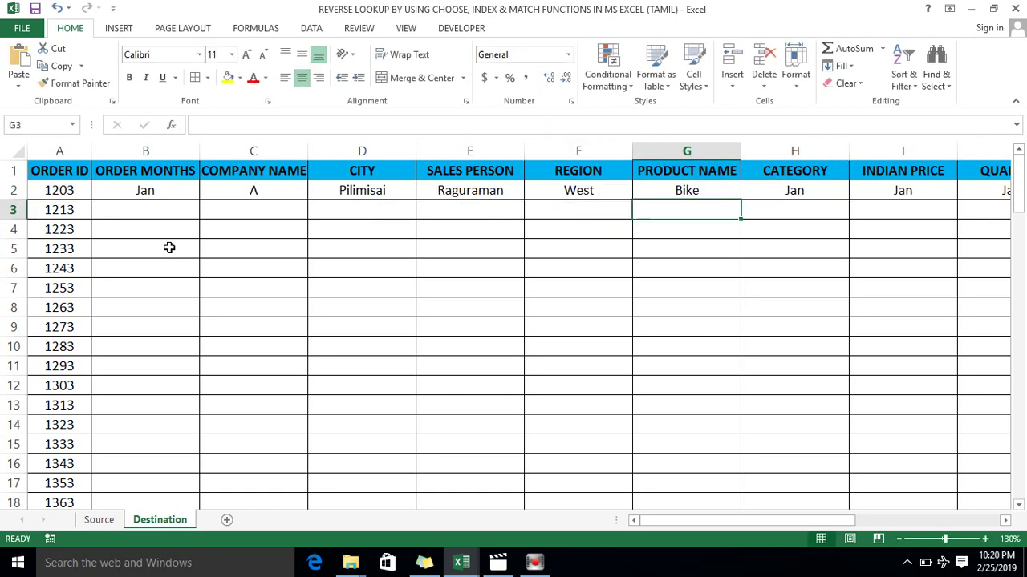
pyautogui.press('Up')
pyautogui.press('Right')
pyautogui.press('F2')
pyautogui.press('Left')
pyautogui.press('Left')
pyautogui.press('Delete')
pyautogui.write('7')
pyautogui.press('Return')
pyautogui.press('Up')
# Change the column_num argument to 8, 9 and 10 in I2, J2 and K2.
pyautogui.press('Right')
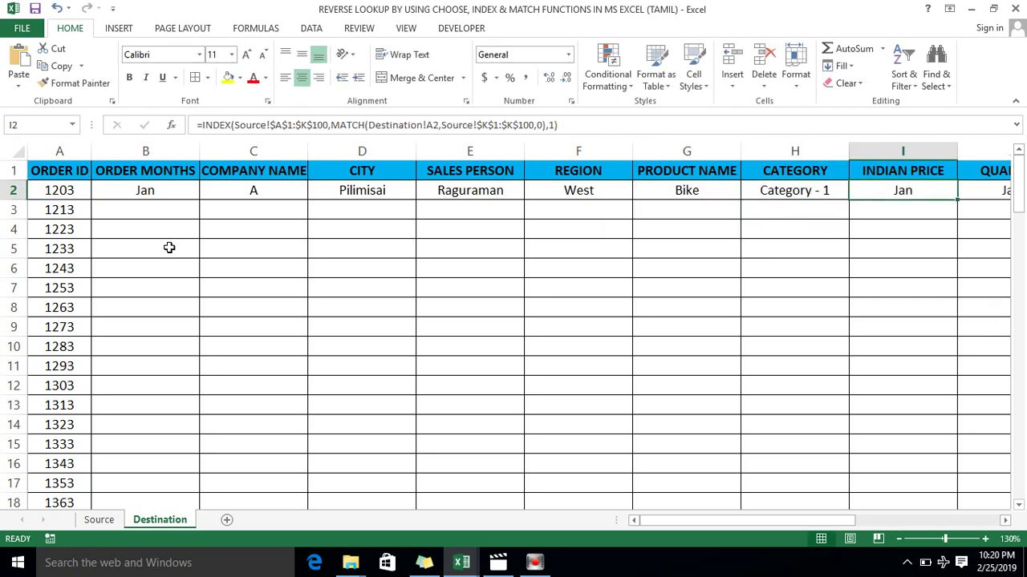
pyautogui.press('Right')
pyautogui.press('Right')
pyautogui.press('Left')
pyautogui.press('Left')
pyautogui.press('Left')
pyautogui.press('Right')
pyautogui.press('F2')
pyautogui.press('Left')
pyautogui.press('Left')
pyautogui.press('Delete')
pyautogui.write('8')
pyautogui.press('Tab')
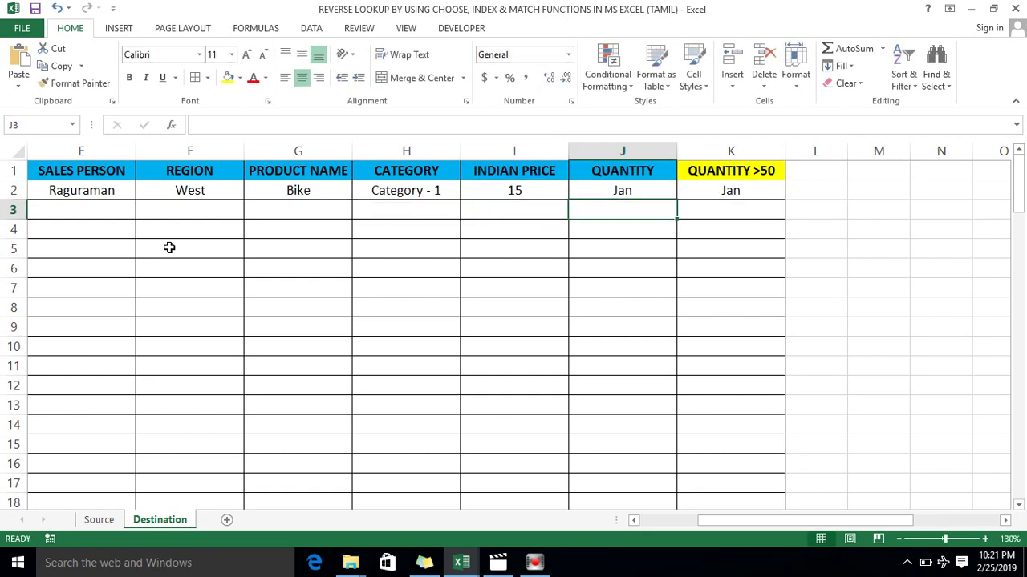
pyautogui.press('F2')
pyautogui.press('Left')
pyautogui.press('Left')
pyautogui.press('Delete')
pyautogui.write('9')
pyautogui.press('Return')
pyautogui.press('Up')
pyautogui.press('Right')
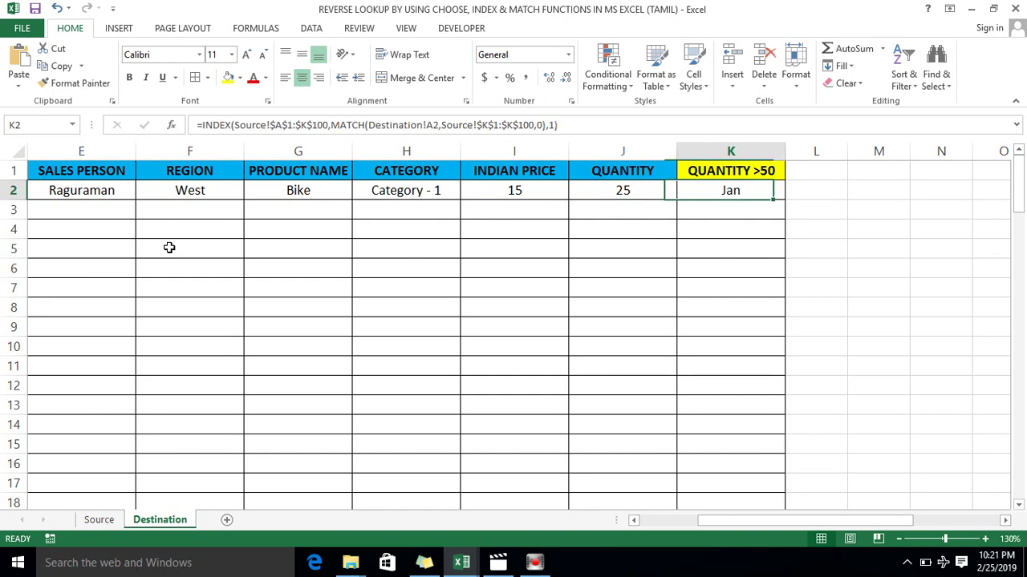
pyautogui.press('F2')
pyautogui.press('Left')
pyautogui.write('0')
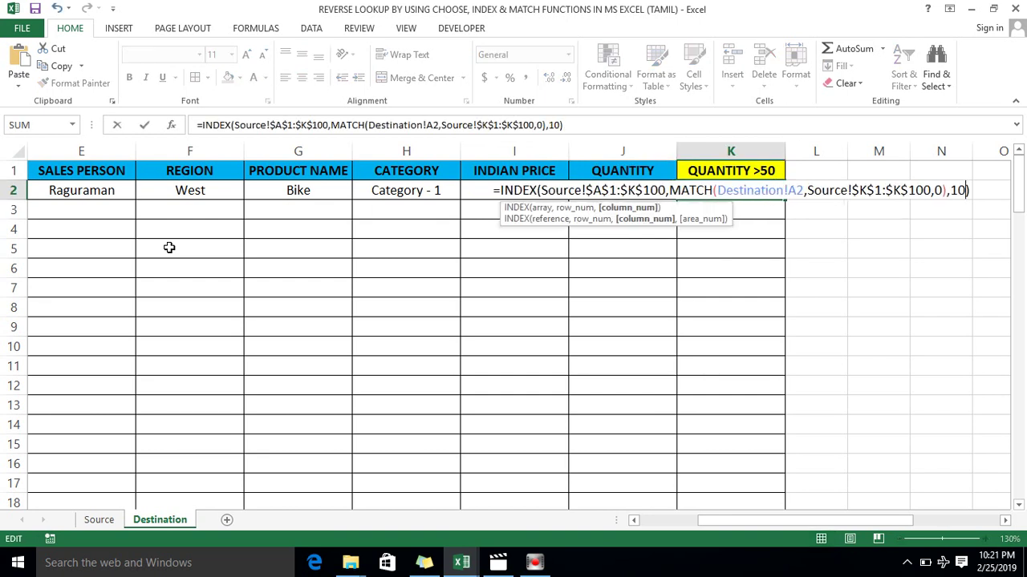
pyautogui.press('Return')
pyautogui.press('Up')
pyautogui.press('Up')
pyautogui.press('Left')
# Select B2:K2 and fill the lookup formulas down to every order row.
pyautogui.press('Home')
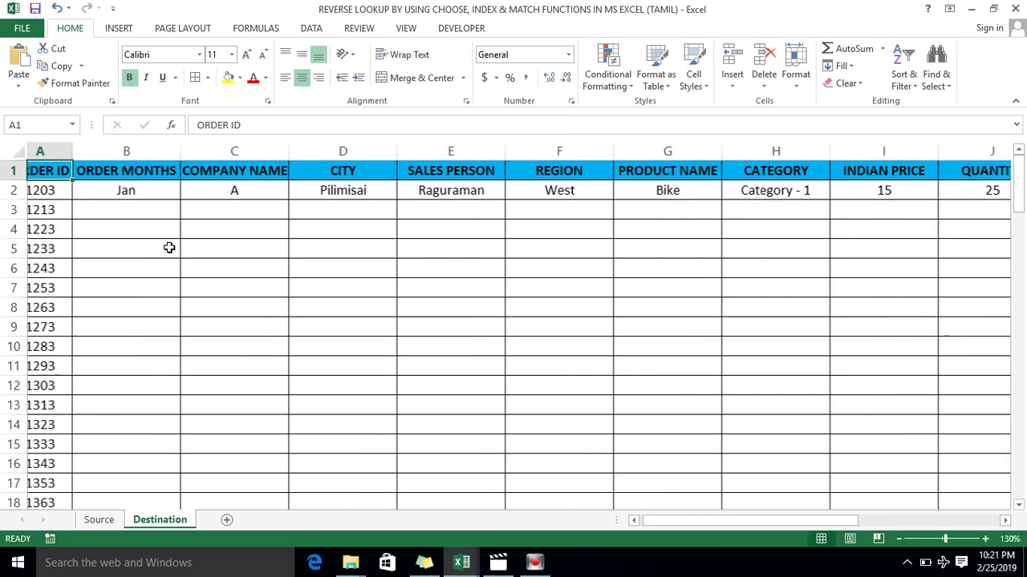
pyautogui.press('Down')
pyautogui.press('Right')
pyautogui.hotkey('shift', 'Right')
pyautogui.hotkey('shift', 'Right')
pyautogui.hotkey('shift', 'Right')
pyautogui.hotkey('shift', 'Right')
pyautogui.hotkey('shift', 'Right')
pyautogui.hotkey('shift', 'Right')
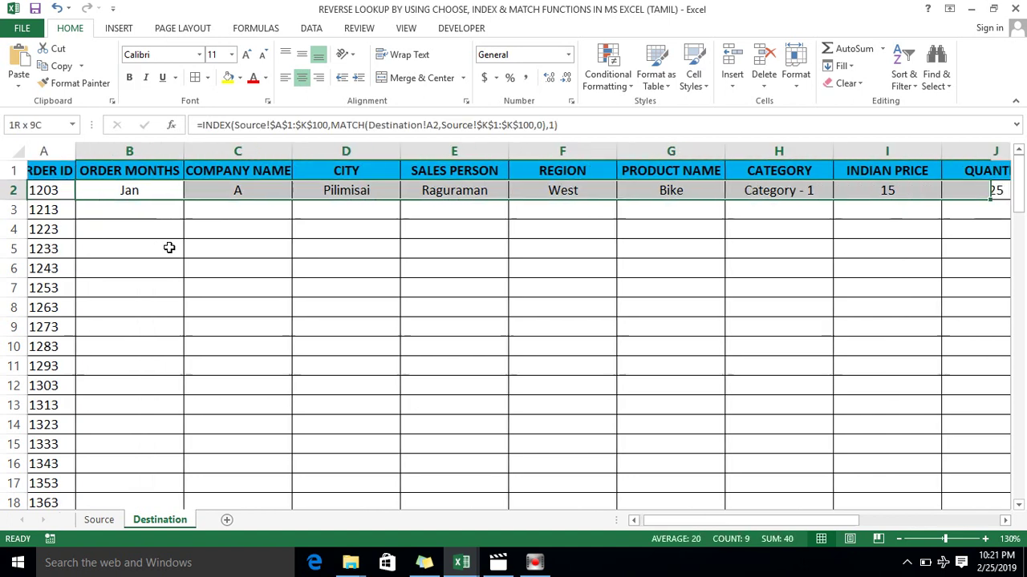
pyautogui.hotkey('shift', 'Right')
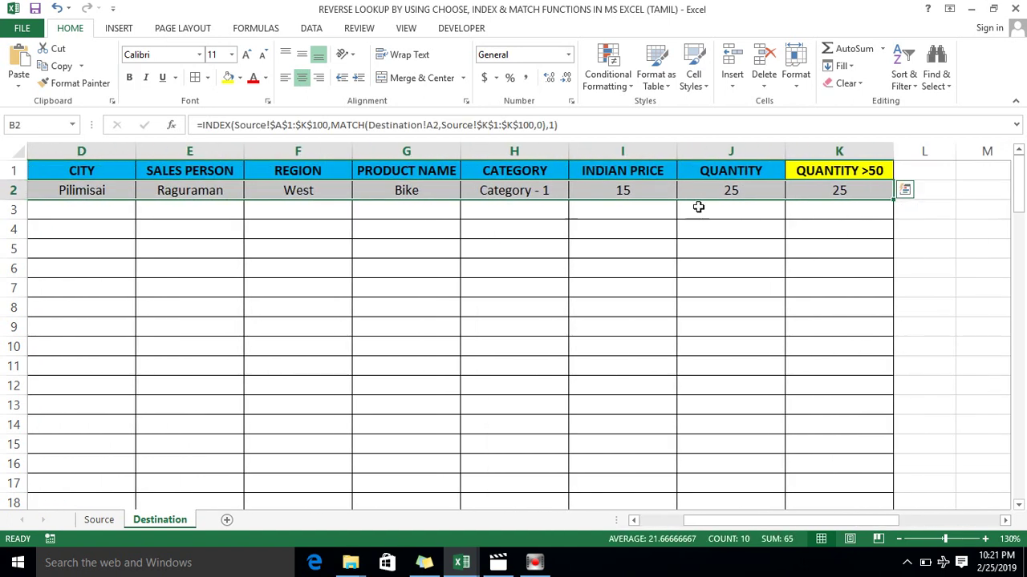
pyautogui.doubleClick(893, 200)
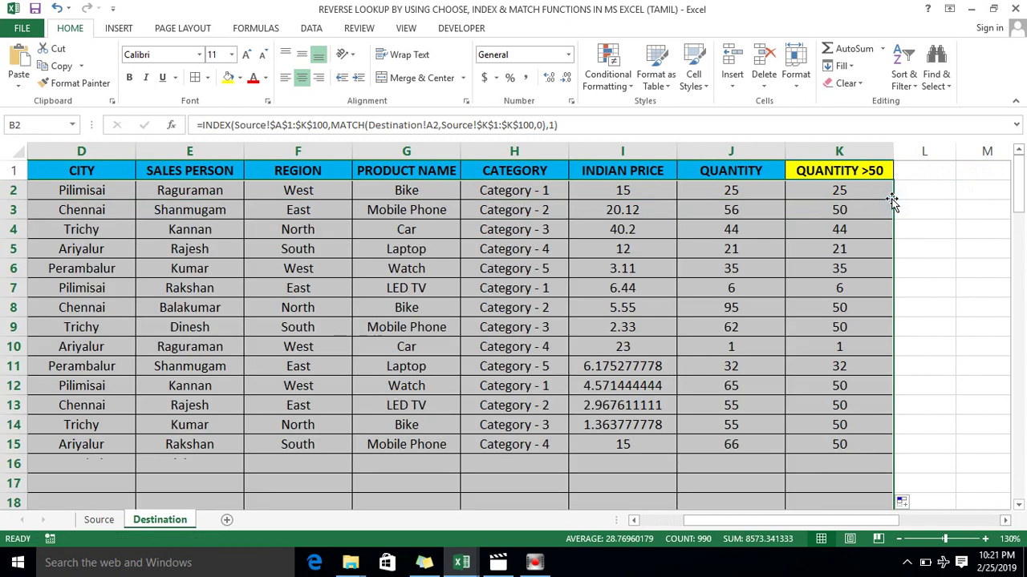
pyautogui.click(624, 250)
# Review the Source sheet's header row and data range B1:K100.
pyautogui.hotkey('ctrl', 'Up')
pyautogui.hotkey('ctrl', 'Left')
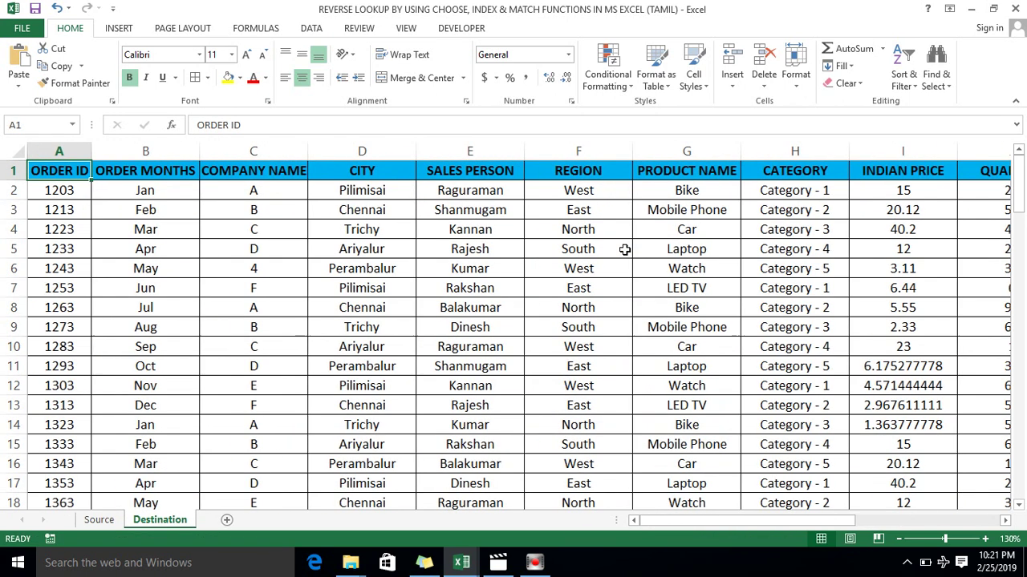
pyautogui.press('Right')
pyautogui.click(114, 520)
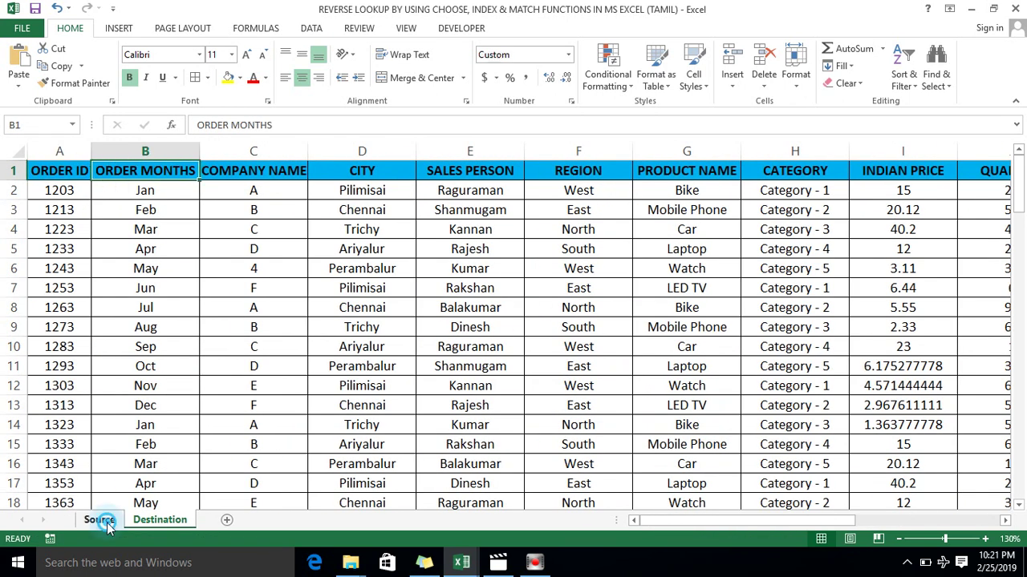
pyautogui.click(86, 271)
pyautogui.hotkey('ctrl', 'Up')
pyautogui.hotkey('ctrl', 'shift', 'Right')
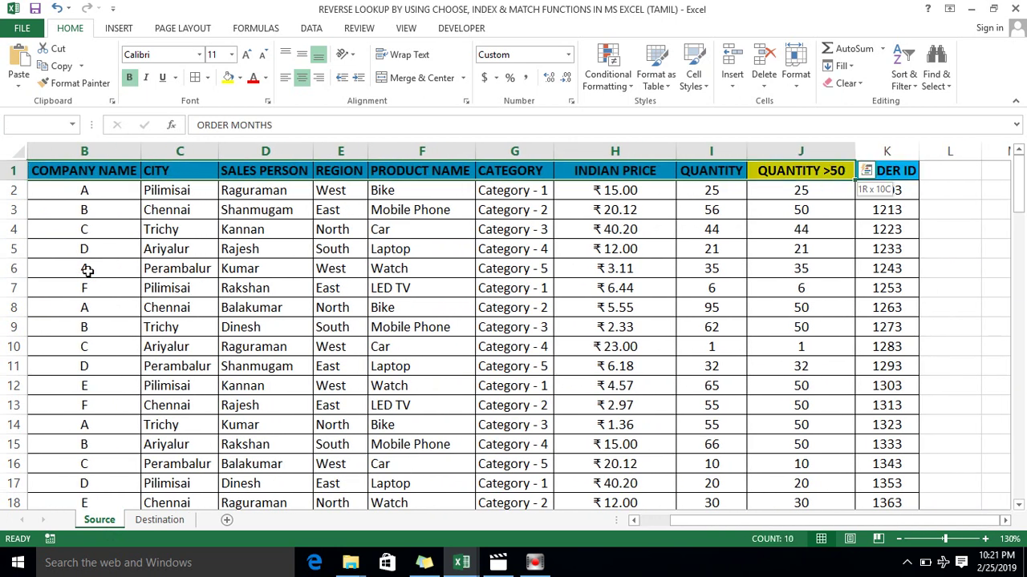
pyautogui.hotkey('ctrl', 'shift', 'Down')
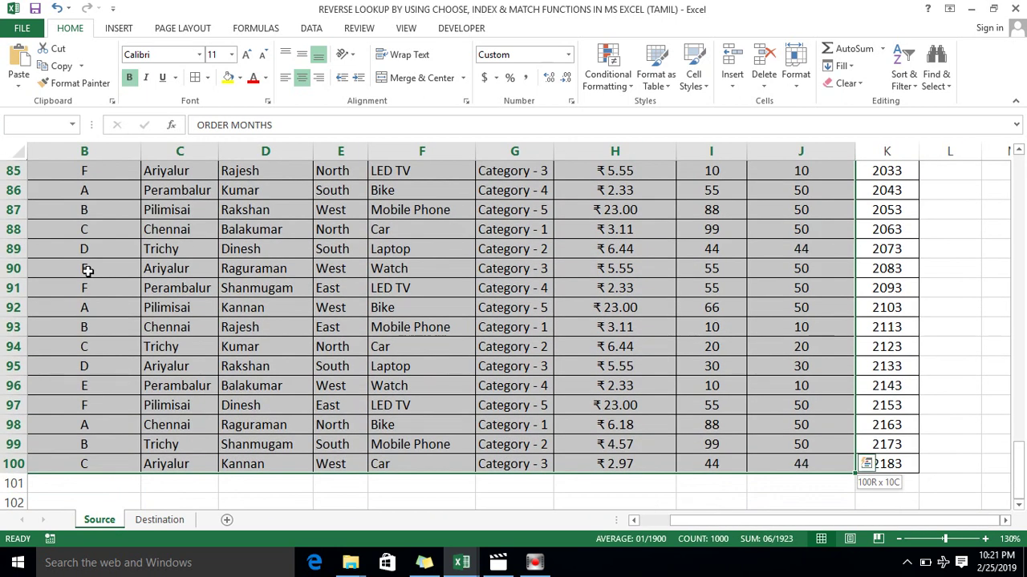
pyautogui.hotkey('ctrl', 'Home')
pyautogui.hotkey('ctrl', 'Right')
pyautogui.press('Left')
pyautogui.press('Right')
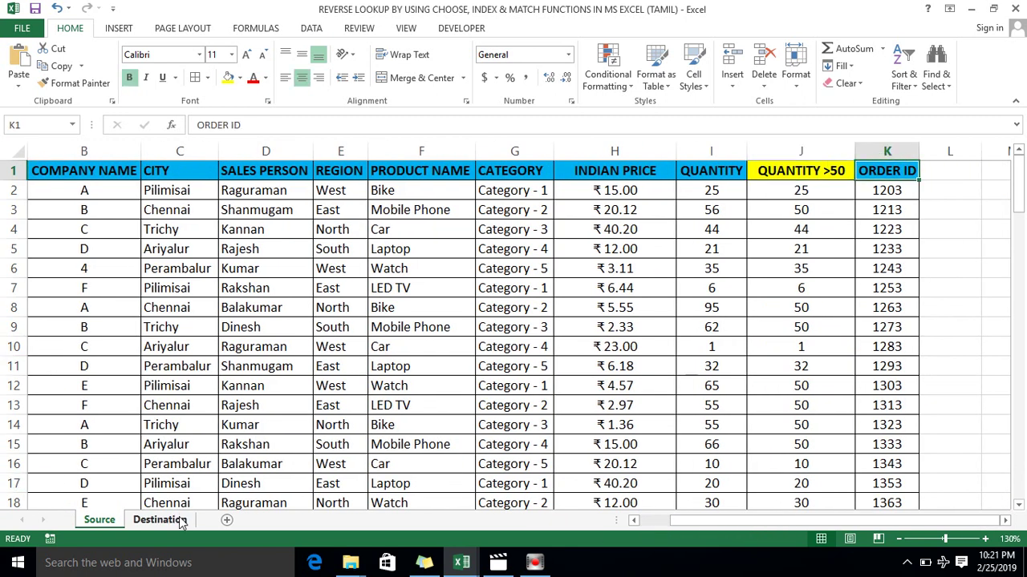
# Check the filled Destination columns, including column K down to the last order row.
pyautogui.click(176, 521)
pyautogui.click(292, 382)
pyautogui.hotkey('ctrl', 'Up')
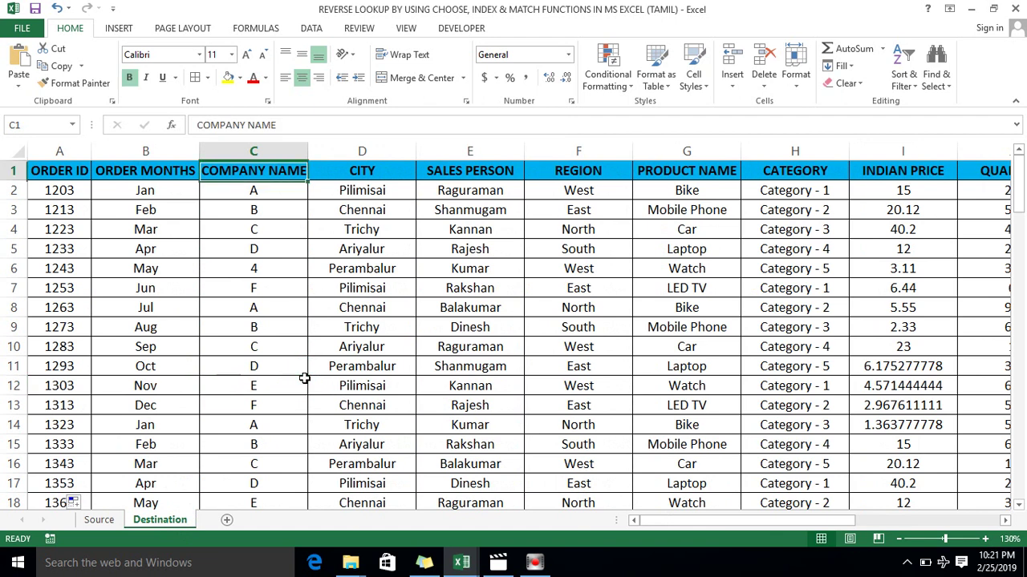
pyautogui.hotkey('ctrl', 'Left')
pyautogui.press('Right')
pyautogui.press('Right')
pyautogui.press('Right')
pyautogui.press('Right')
pyautogui.press('Right')
pyautogui.press('Right')
pyautogui.press('Right')
pyautogui.press('Left')
pyautogui.press('Down')
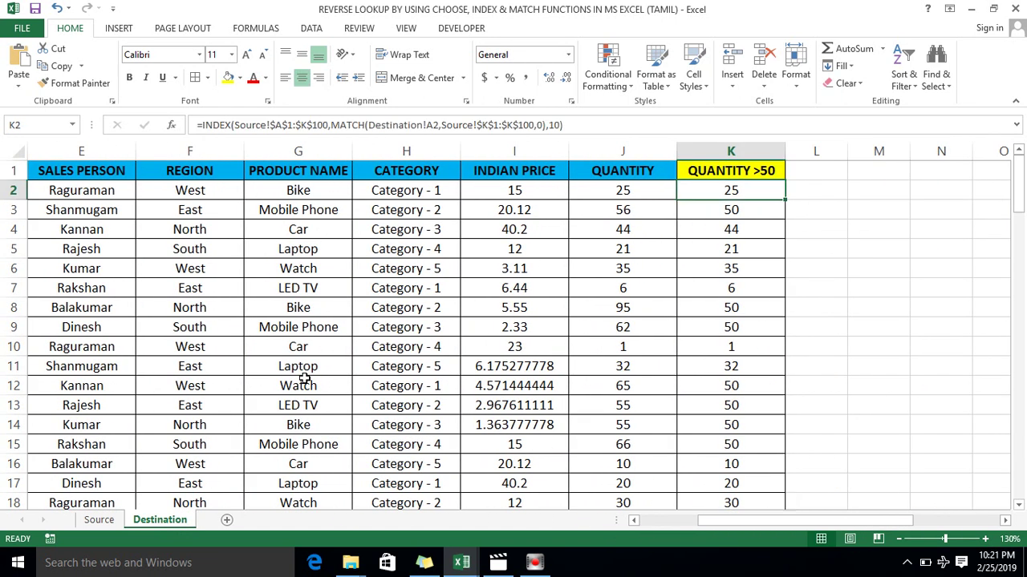
pyautogui.hotkey('ctrl', 'Down')
pyautogui.hotkey('ctrl', 'Up')
pyautogui.hotkey('ctrl', 'Left')
# Inspect B2's formula and its column number argument without changing it.
pyautogui.press('Right')
pyautogui.press('Left')
pyautogui.press('Down')
pyautogui.press('Right')
pyautogui.hotkey('shift', 'Right')
pyautogui.hotkey('shift', 'Right')
pyautogui.hotkey('ctrl', 'shift', 'Right')
pyautogui.hotkey('ctrl', 'shift', 'Left')
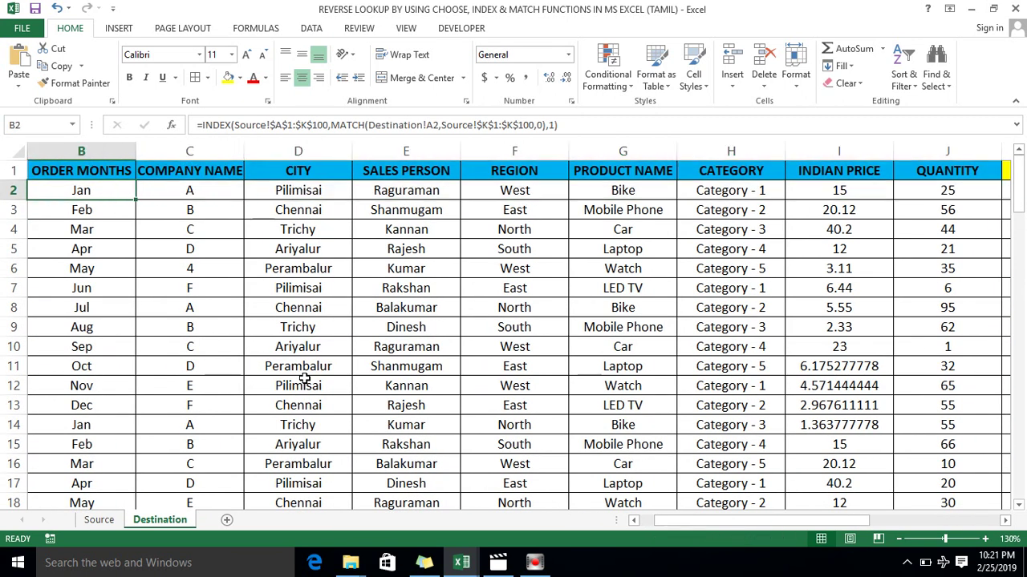
pyautogui.press('F2')
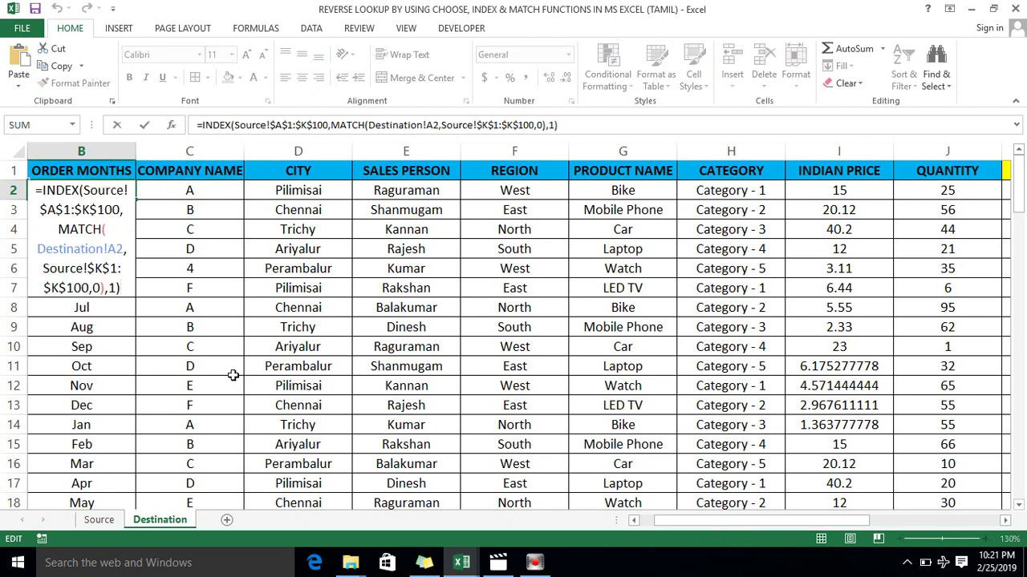
pyautogui.click(115, 289)
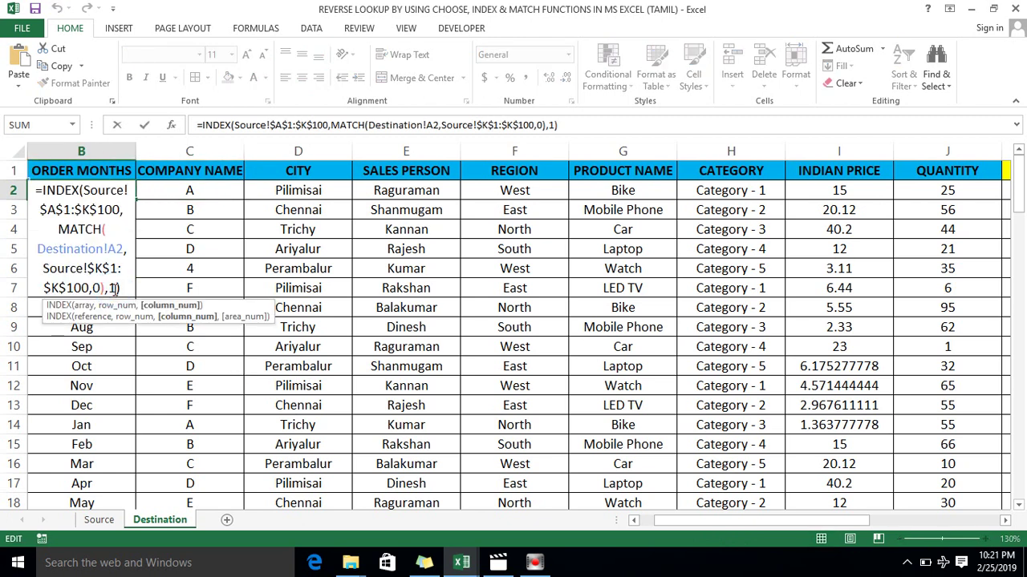
pyautogui.hotkey('ctrl', 'Return')
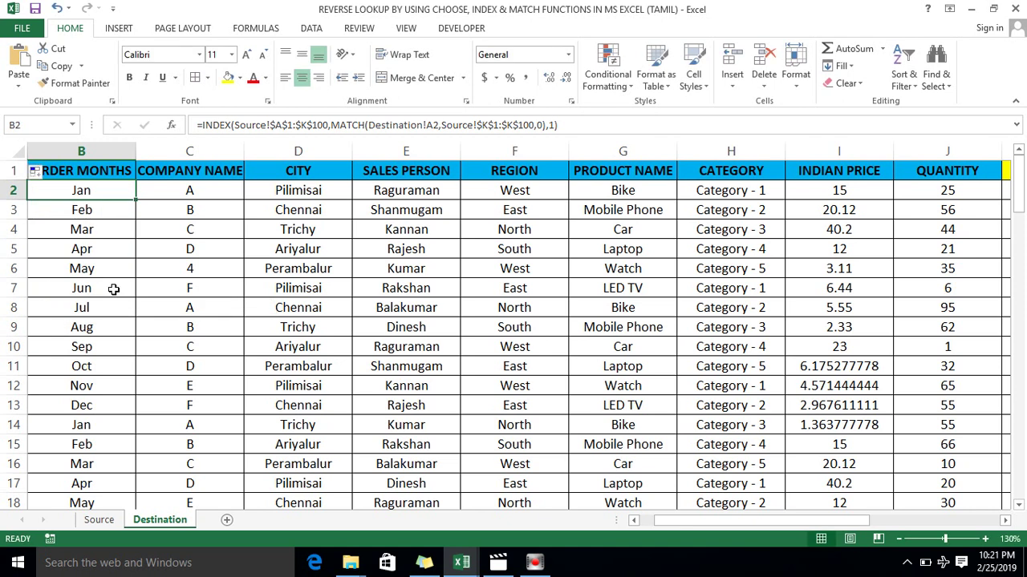
pyautogui.click(324, 178)
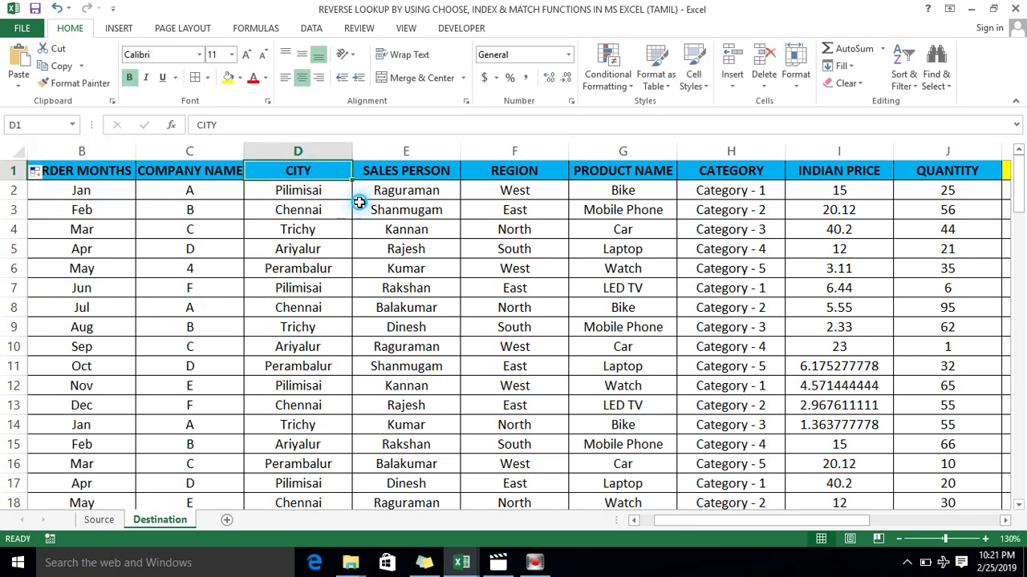
pyautogui.click(315, 191)
pyautogui.press('Left')
pyautogui.press('Left')
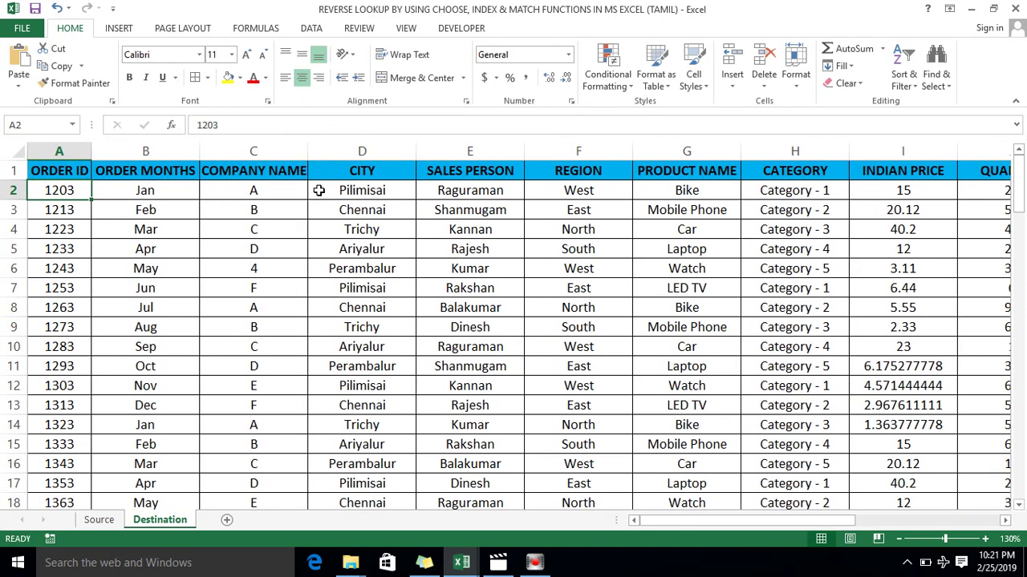
pyautogui.press('Up')
pyautogui.press('Down')
pyautogui.hotkey('shift', 'Right')
pyautogui.hotkey('shift', 'Right')
pyautogui.hotkey('shift', 'Right')
pyautogui.hotkey('shift', 'Right')
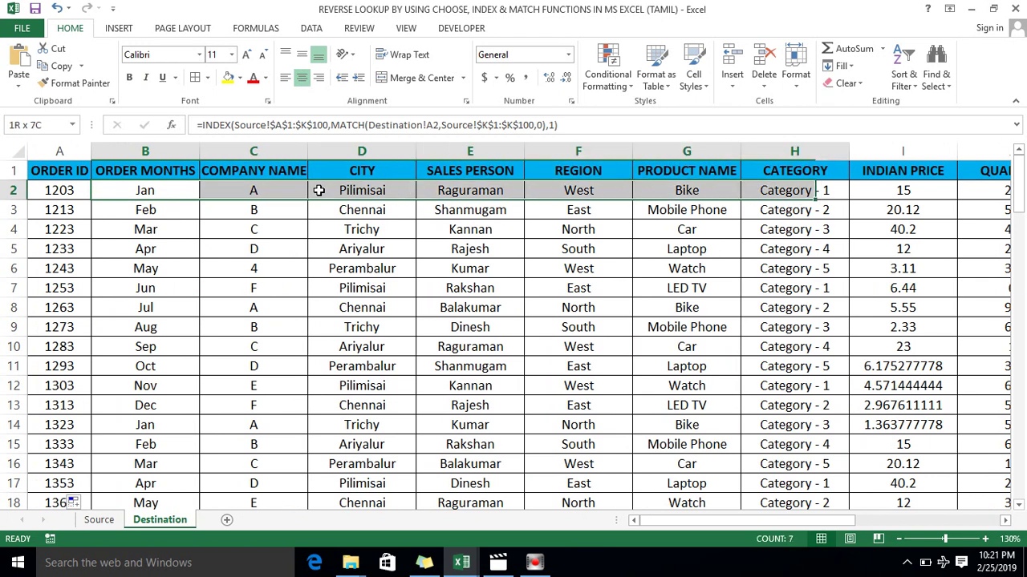
pyautogui.hotkey('shift', 'Right')
pyautogui.hotkey('shift', 'Right')
pyautogui.hotkey('shift', 'Right')
pyautogui.hotkey('shift', 'Right')
pyautogui.hotkey('ctrl', 'shift', 'Down')
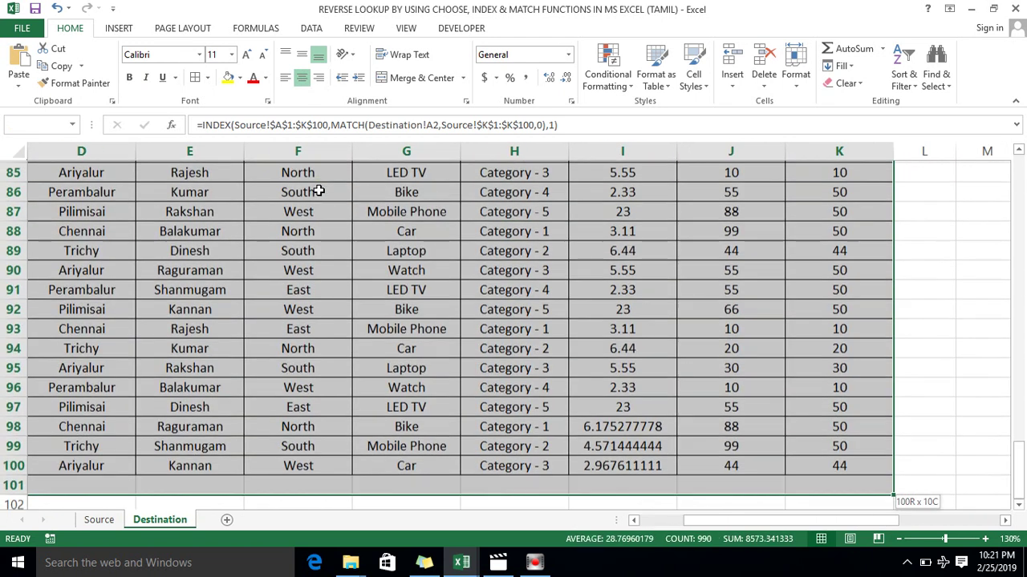
pyautogui.hotkey('ctrl', 'z')
pyautogui.press('Up')
pyautogui.press('Left')
pyautogui.press('Right')
pyautogui.press('Down')
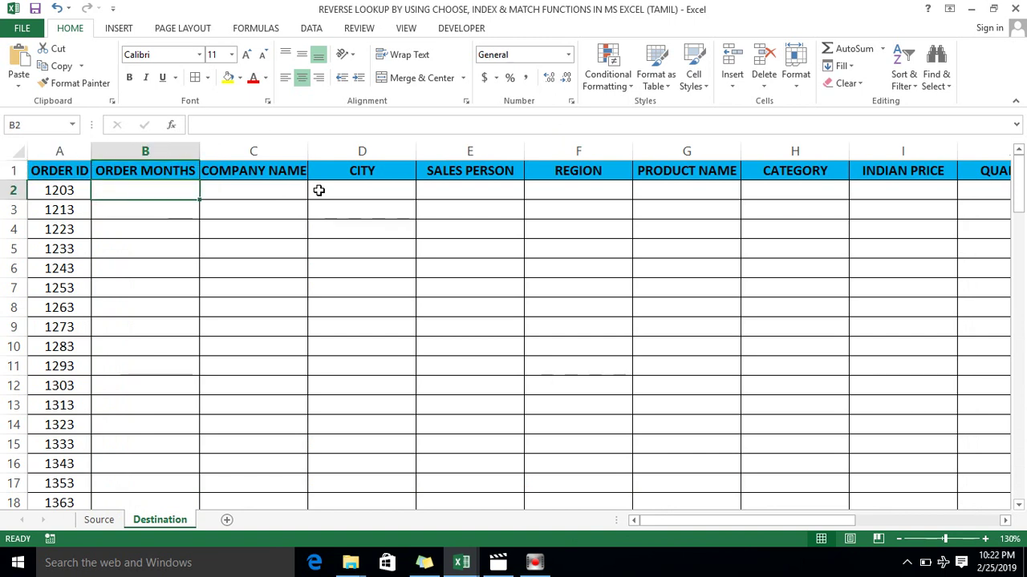
pyautogui.write('=')
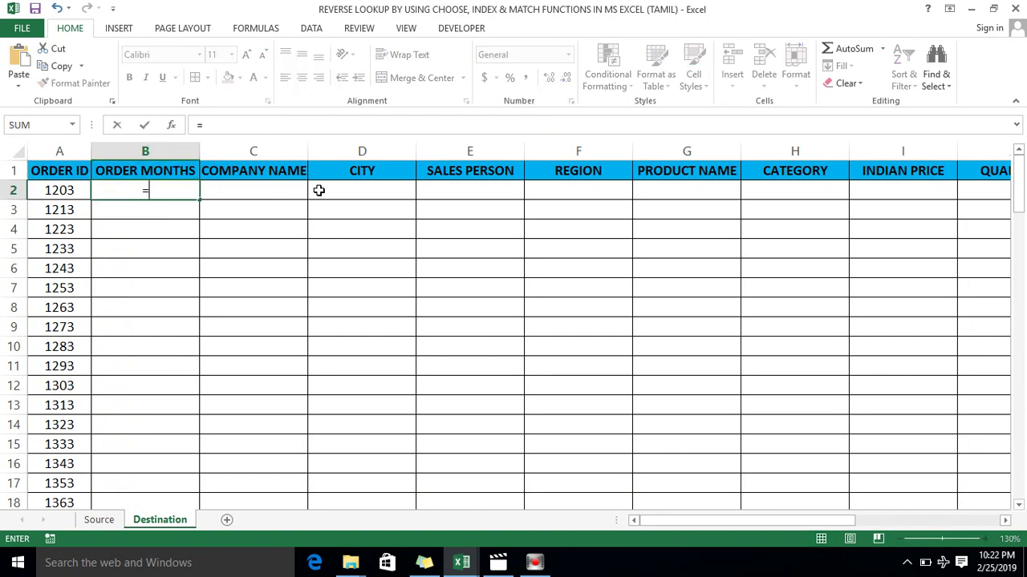
pyautogui.press('Escape')
pyautogui.press('Right')
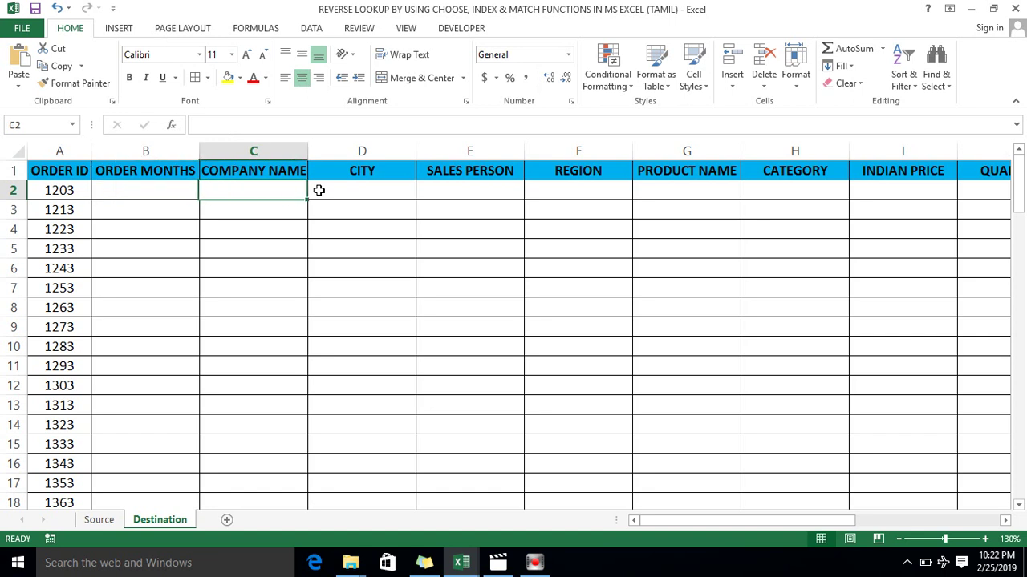
pyautogui.press('Left')
pyautogui.hotkey('shift', 'Right')
pyautogui.hotkey('shift', 'Right')
pyautogui.hotkey('shift', 'Right')
pyautogui.hotkey('shift', 'Right')
pyautogui.hotkey('shift', 'Right')
pyautogui.hotkey('shift', 'Right')
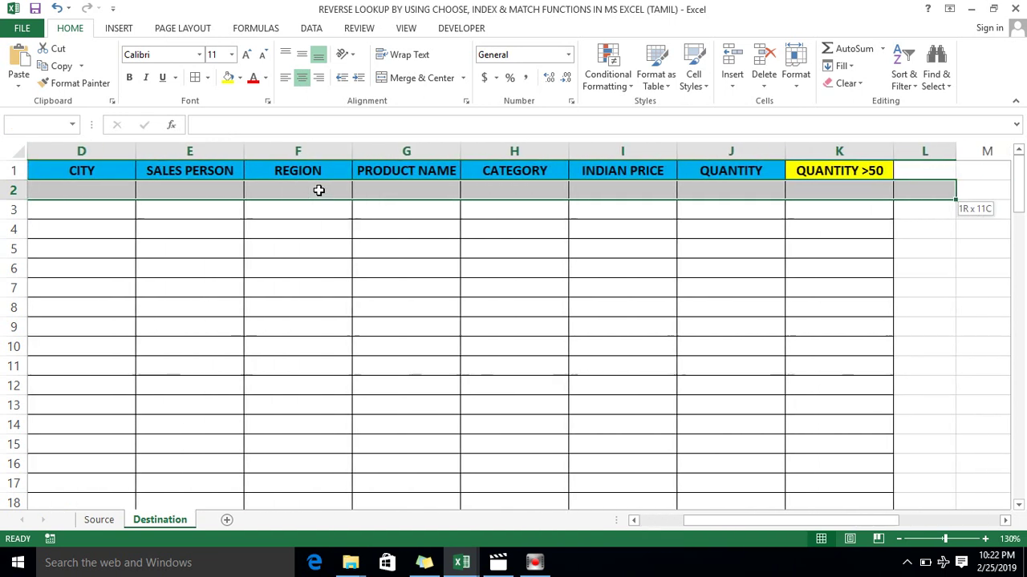
pyautogui.press('Home')
# In B2, begin =INDEX( with the absolute range Source!$A$1:$K$100.
pyautogui.press('Right')
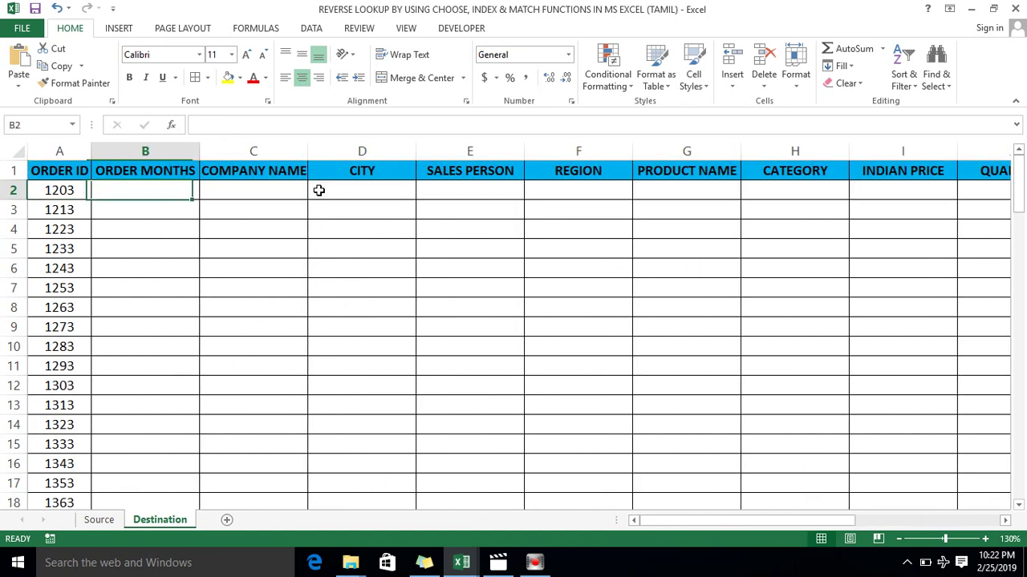
pyautogui.hotkey('shift', 'Right')
pyautogui.hotkey('shift', 'Right')
pyautogui.hotkey('shift', 'Right')
pyautogui.hotkey('shift', 'Right')
pyautogui.hotkey('shift', 'Right')
pyautogui.hotkey('shift', 'Right')
pyautogui.hotkey('shift', 'Right')
pyautogui.hotkey('shift', 'Right')
pyautogui.hotkey('shift', 'Right')
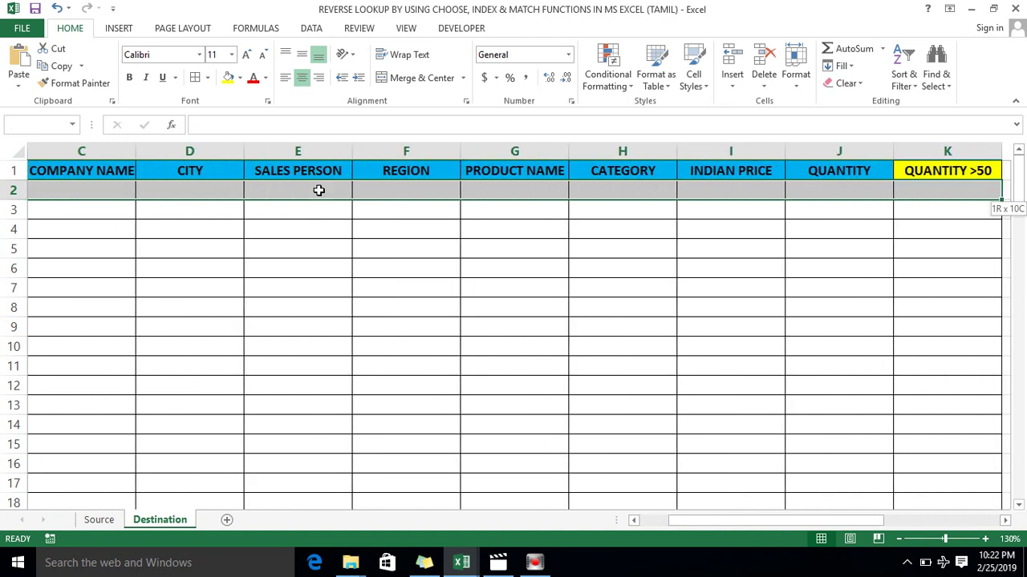
pyautogui.write('=')
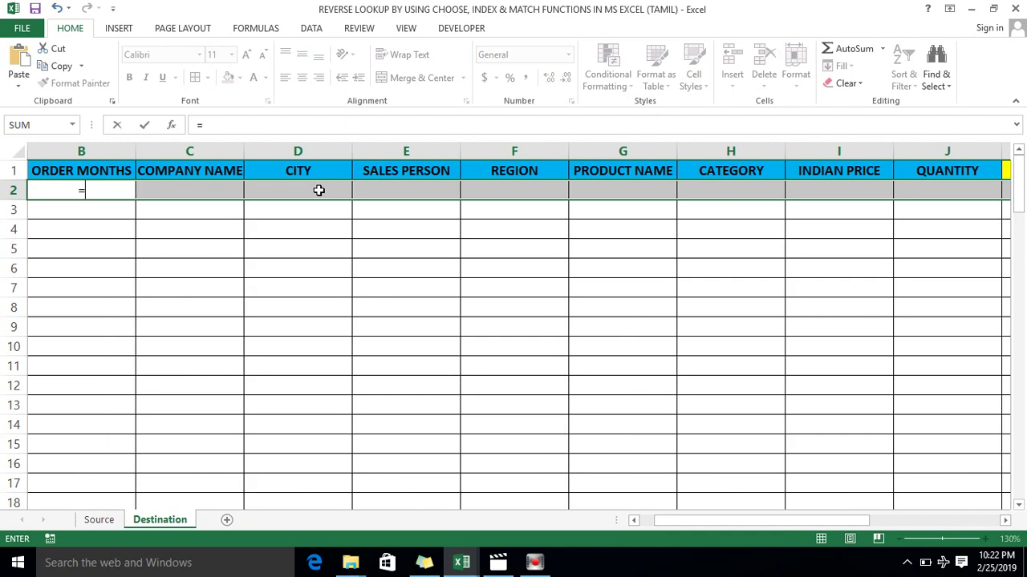
pyautogui.write('inde')
pyautogui.press('Tab')
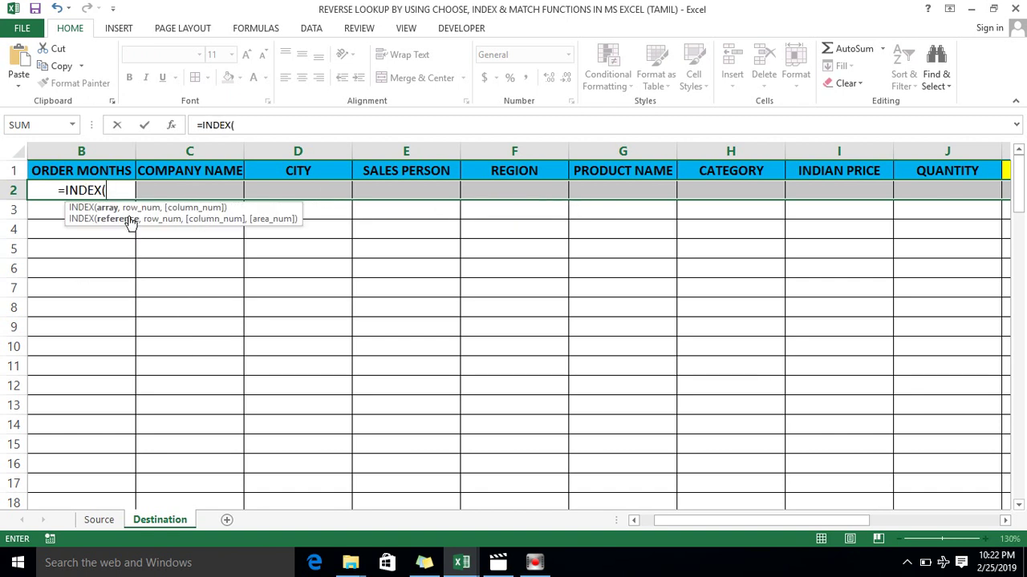
pyautogui.click(100, 521)
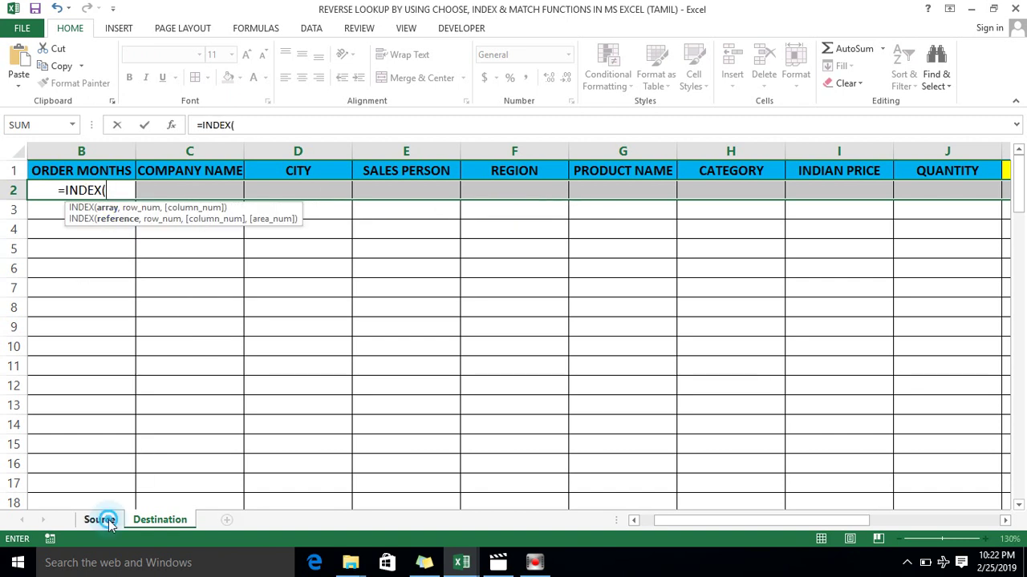
pyautogui.click(182, 190)
pyautogui.press('Up')
pyautogui.press('Left')
pyautogui.press('Left')
pyautogui.hotkey('ctrl', 'shift', 'Right')
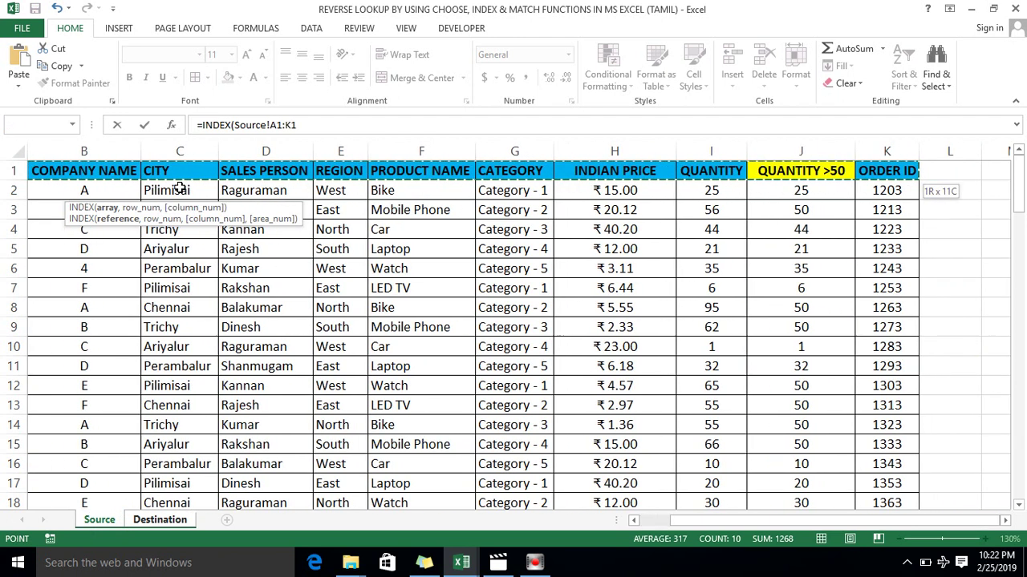
pyautogui.hotkey('ctrl', 'shift', 'Down')
pyautogui.press('F4')
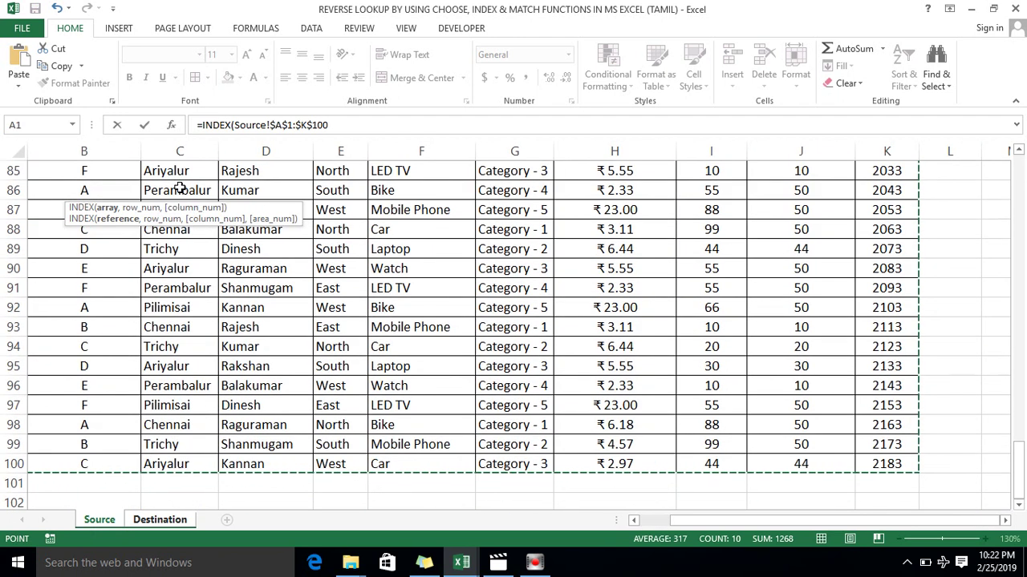
# Add a MATCH( call that starts its lookup value on the Destination sheet.
pyautogui.write(',')
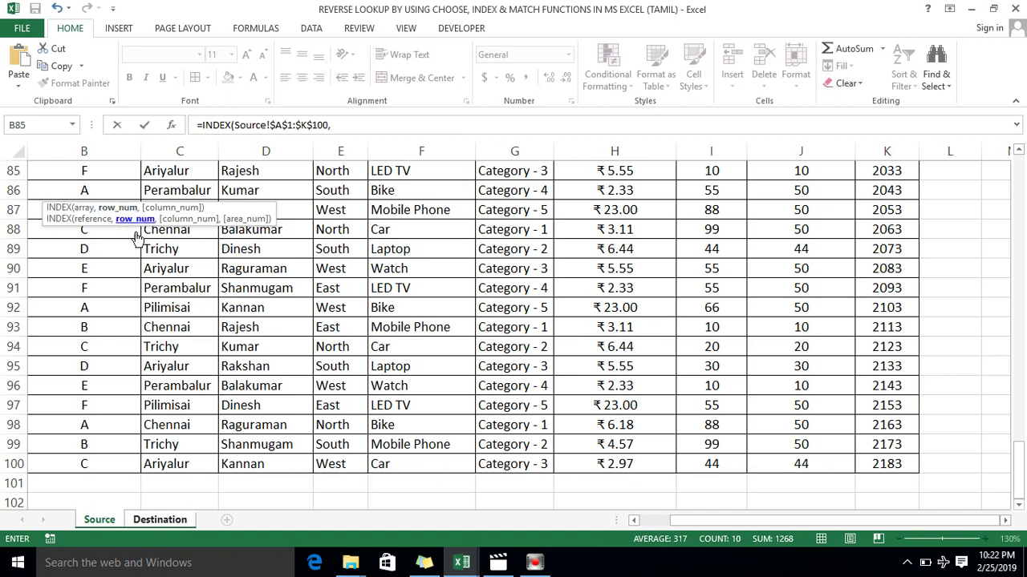
pyautogui.write('match')
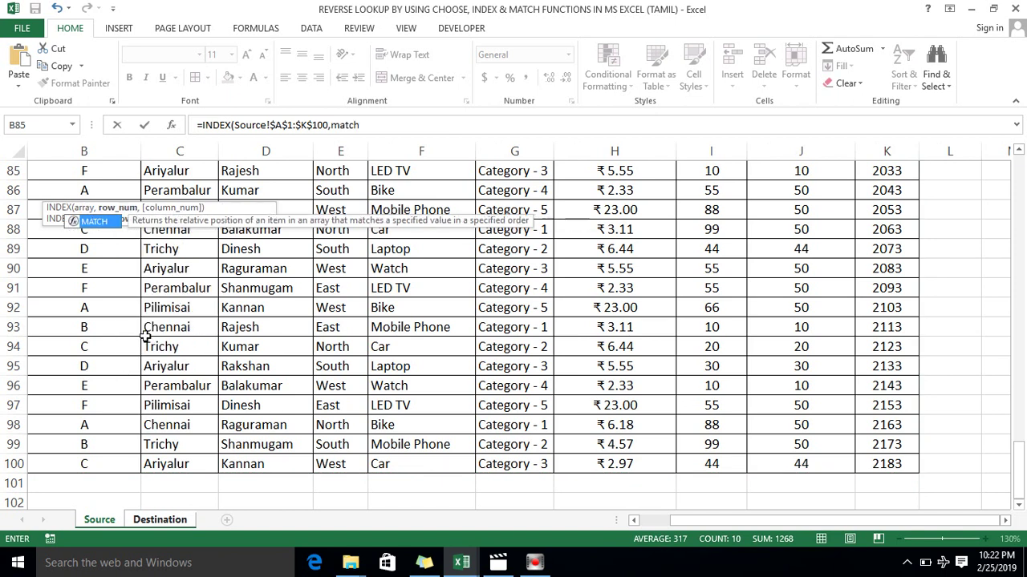
pyautogui.press('Tab')
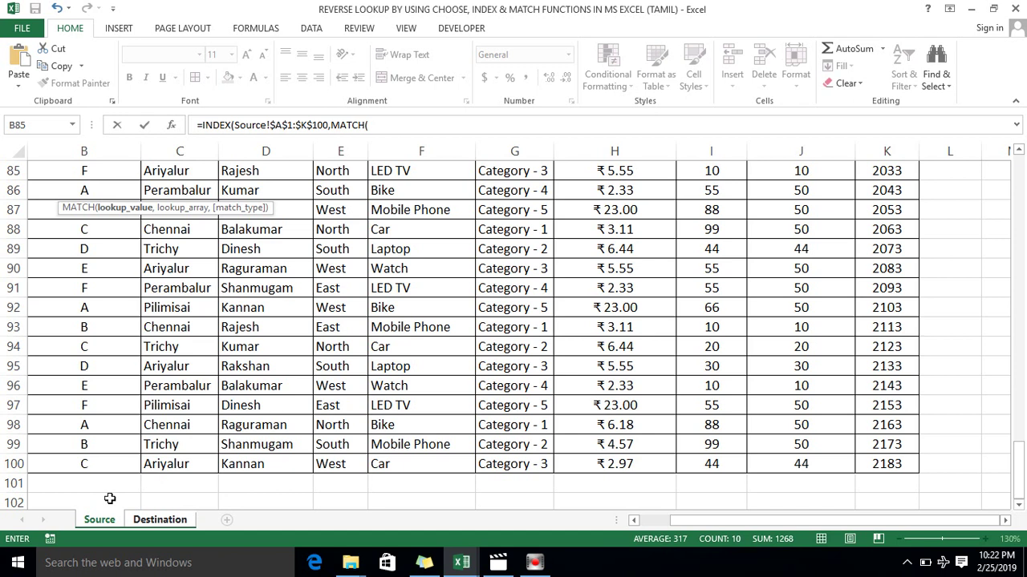
pyautogui.click(147, 521)
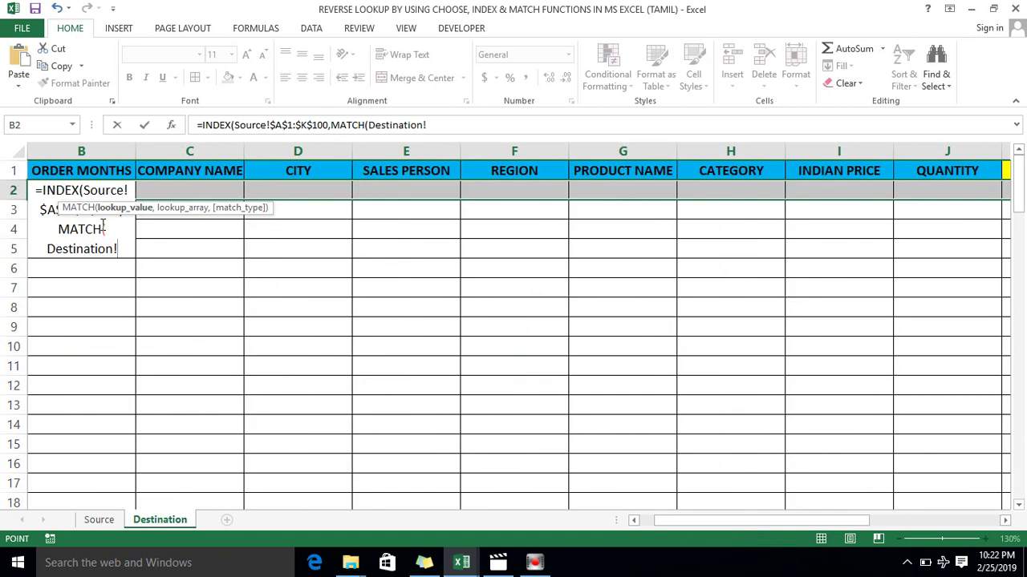
# Point the MATCH lookup value at Destination!A2, the first order ID.
pyautogui.click(65, 315)
pyautogui.press('Left')
pyautogui.hotkey('ctrl', 'Up')
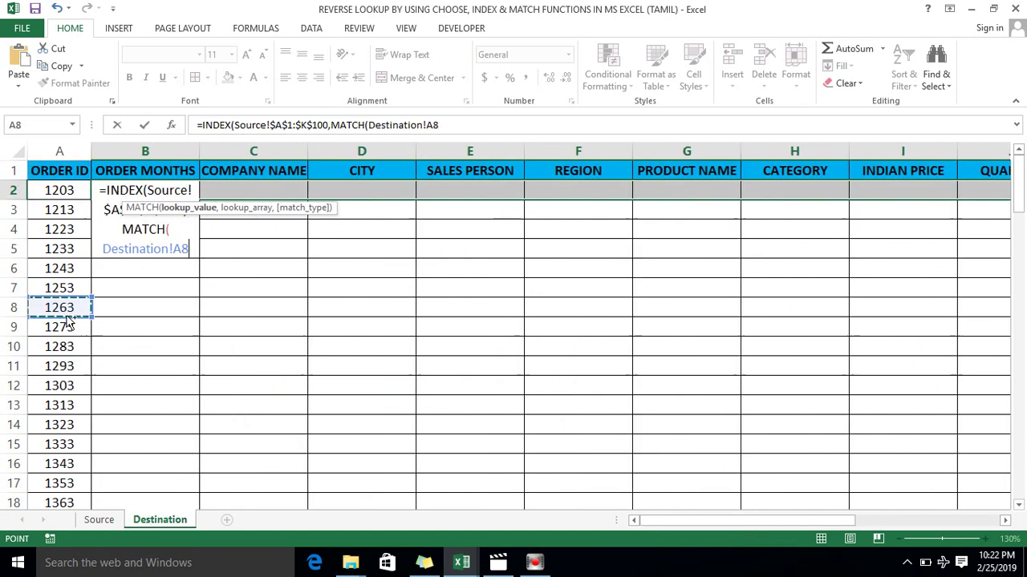
pyautogui.press('Down')
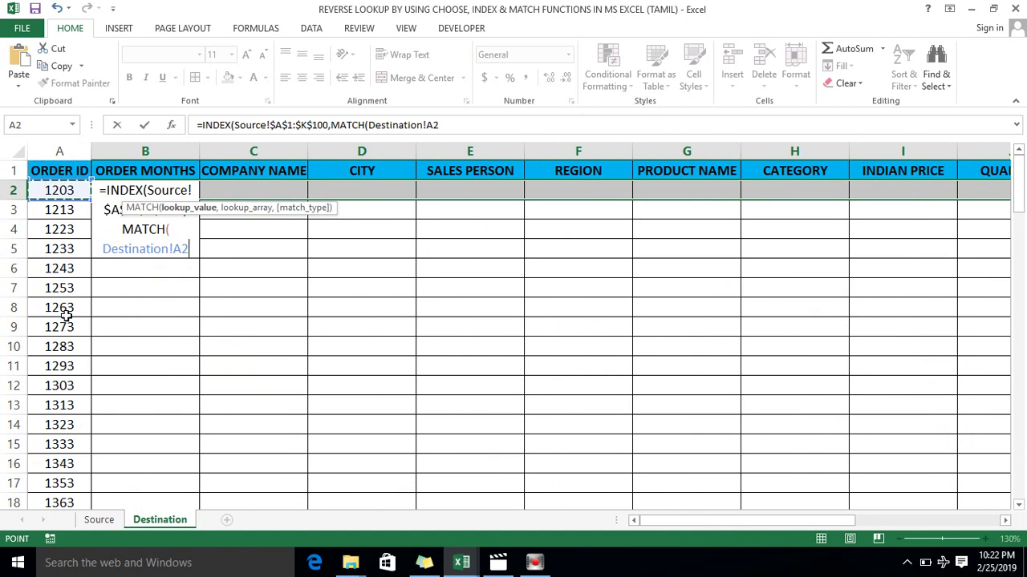
pyautogui.write(',')
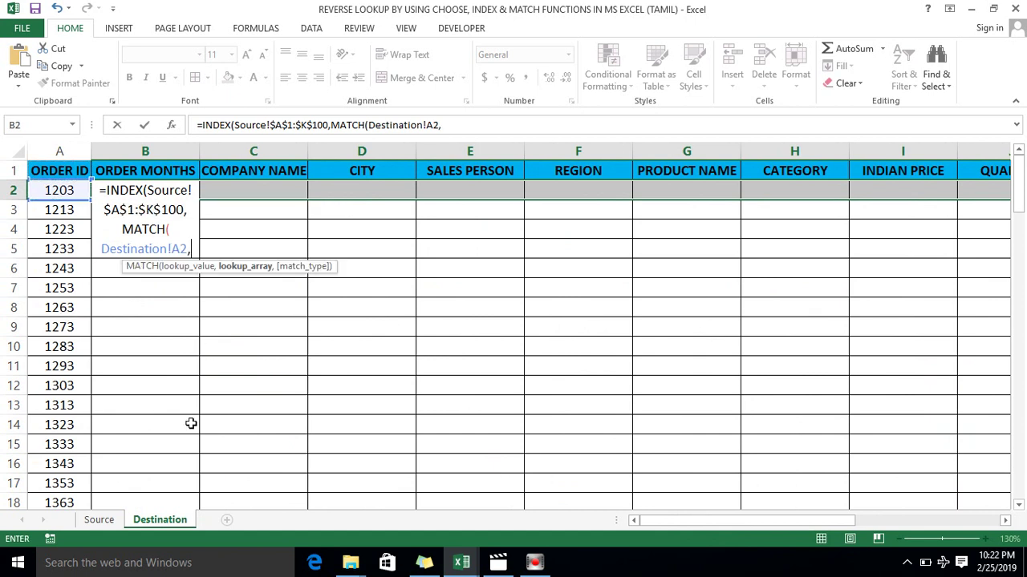
# Match against absolute Source!$K$1:$K$100 with exact match, returning columns {1,2,3,4,5,6,7,8,9,10}.
pyautogui.click(90, 521)
pyautogui.click(263, 198)
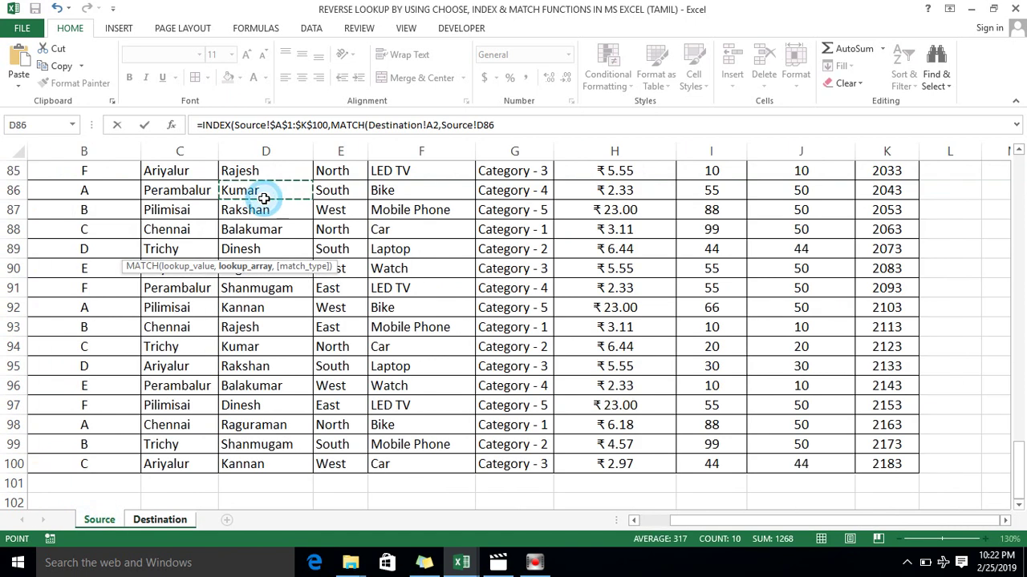
pyautogui.scroll(20, 264, 197)
pyautogui.moveTo(886, 171)
pyautogui.mouseDown()
pyautogui.moveTo(886, 485)
pyautogui.moveTo(886, 465)
pyautogui.mouseUp()
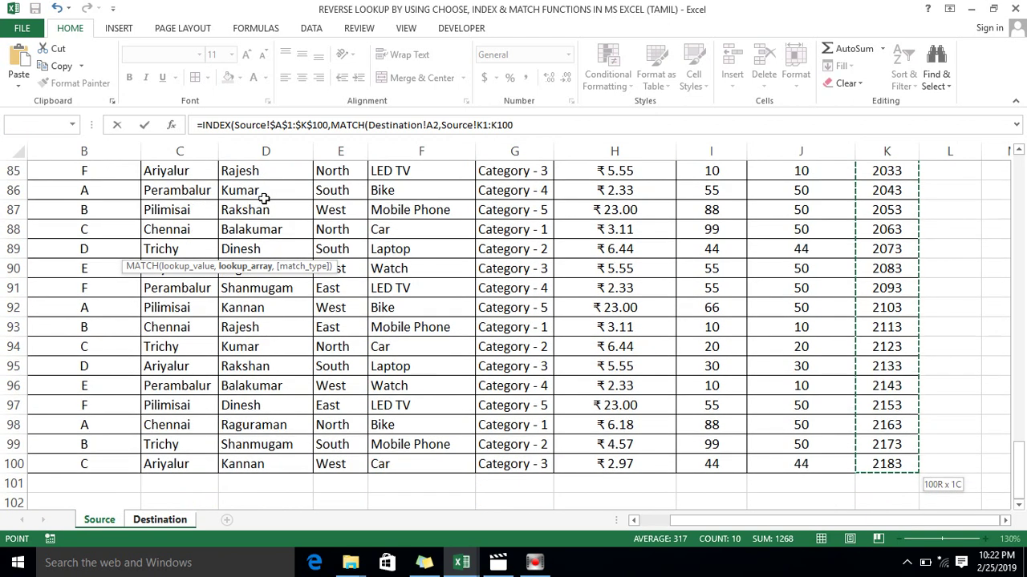
pyautogui.press('F4')
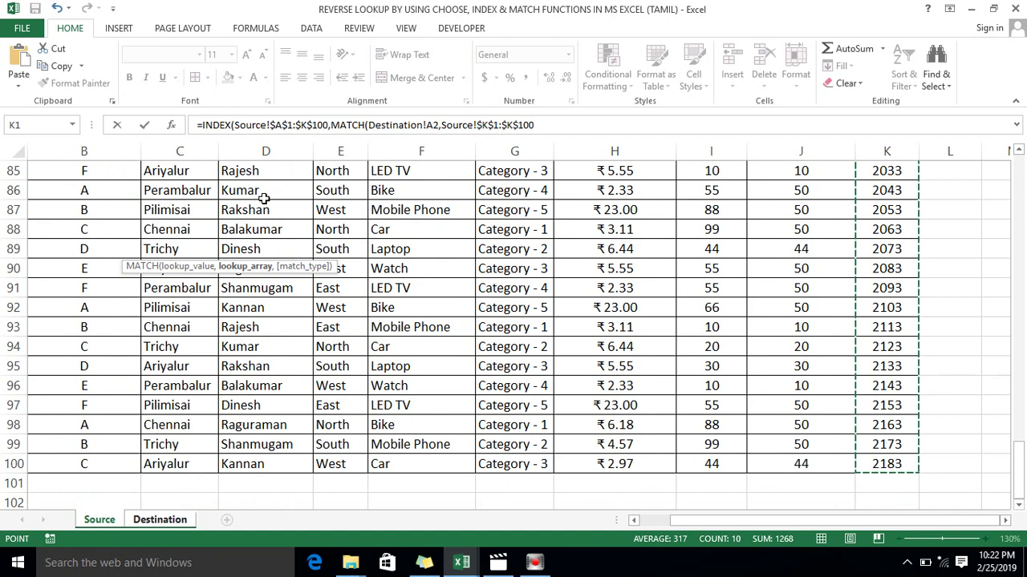
pyautogui.write(',')
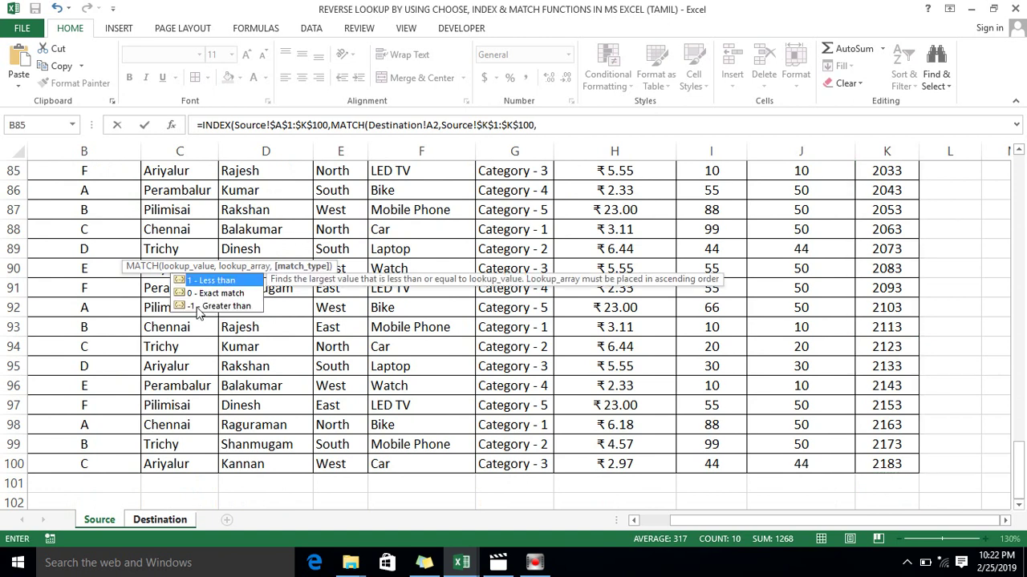
pyautogui.write('0)')
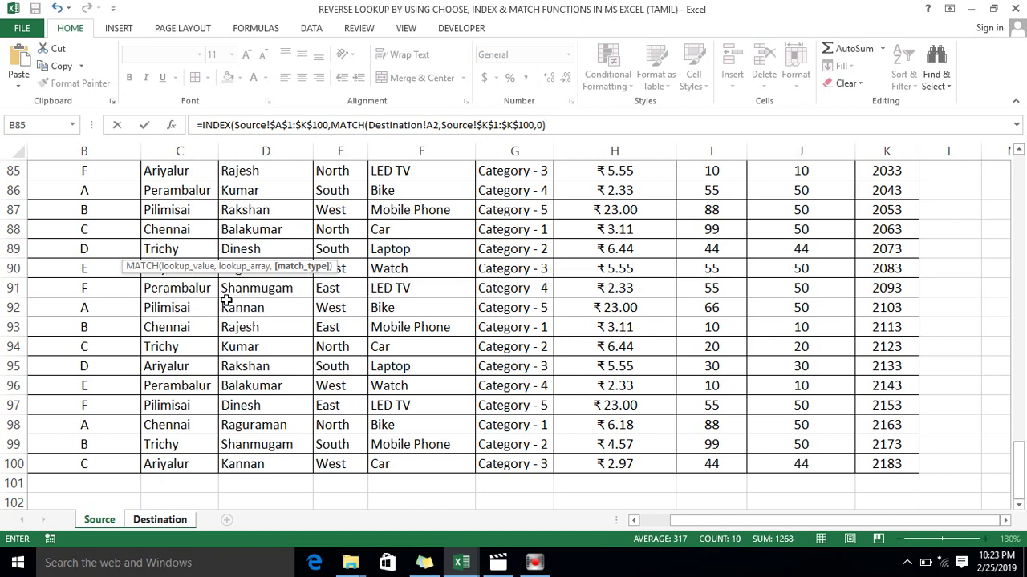
pyautogui.write(',{1,2,3,4,5,6,7,8,9,10})')
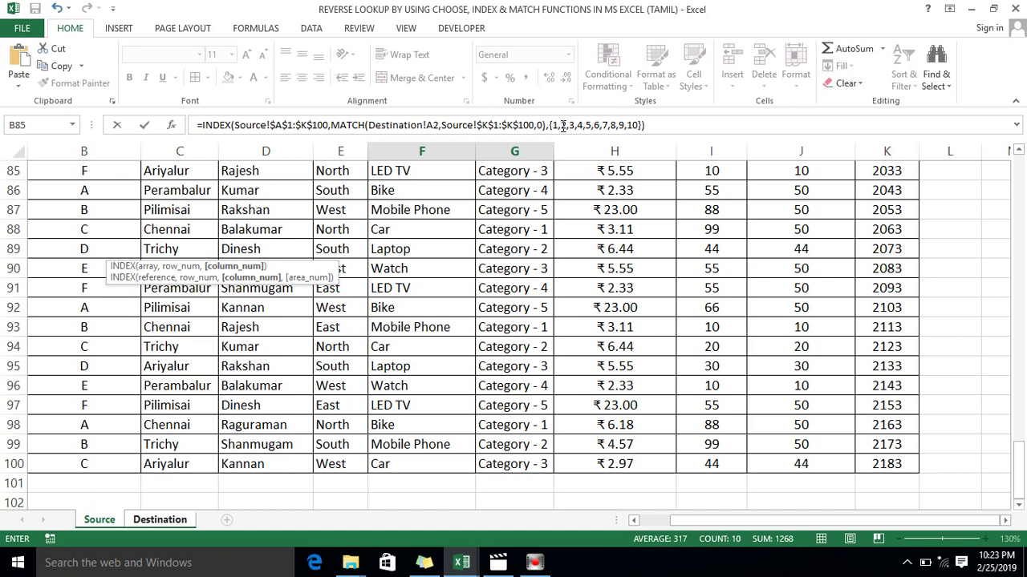
pyautogui.click(563, 126)
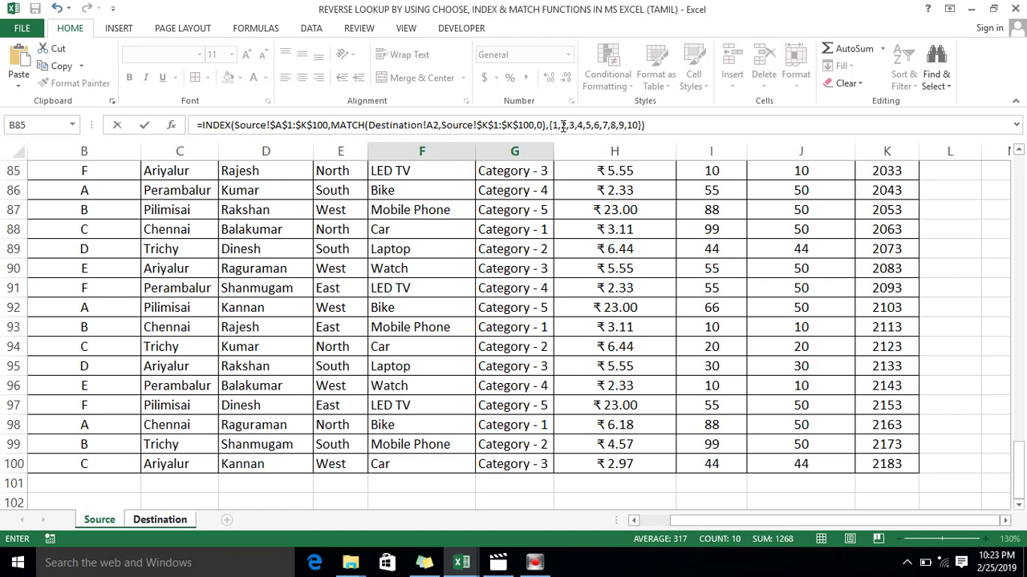
# Confirm the ten-column array formula in B2:K2 and fill it down every order row.
pyautogui.hotkey('ctrl', 'shift', 'Return')
pyautogui.press('Left')
pyautogui.press('Right')
pyautogui.hotkey('shift', 'Right')
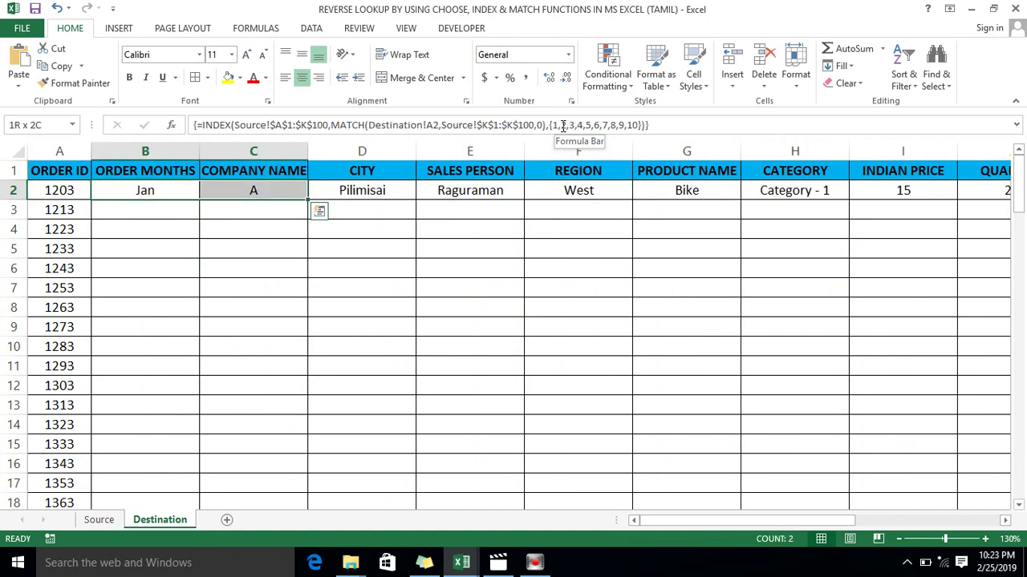
pyautogui.hotkey('shift', 'Right')
pyautogui.hotkey('shift', 'Right')
pyautogui.hotkey('shift', 'Right')
pyautogui.hotkey('shift', 'Right')
pyautogui.hotkey('shift', 'Right')
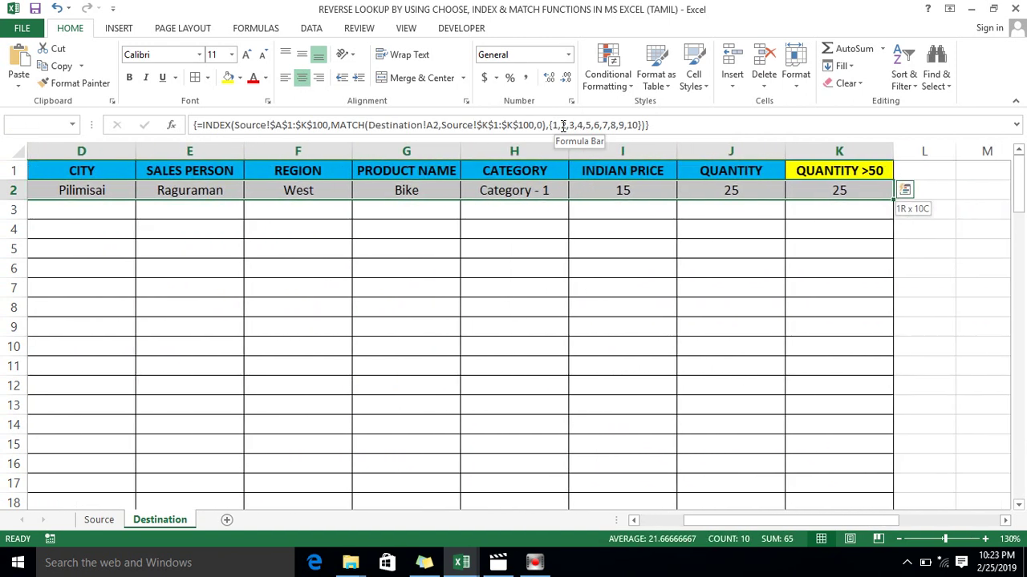
pyautogui.doubleClick(895, 200)
# Check the filled results, such as I5, and reselect B2 to inspect its formula.
pyautogui.click(626, 248)
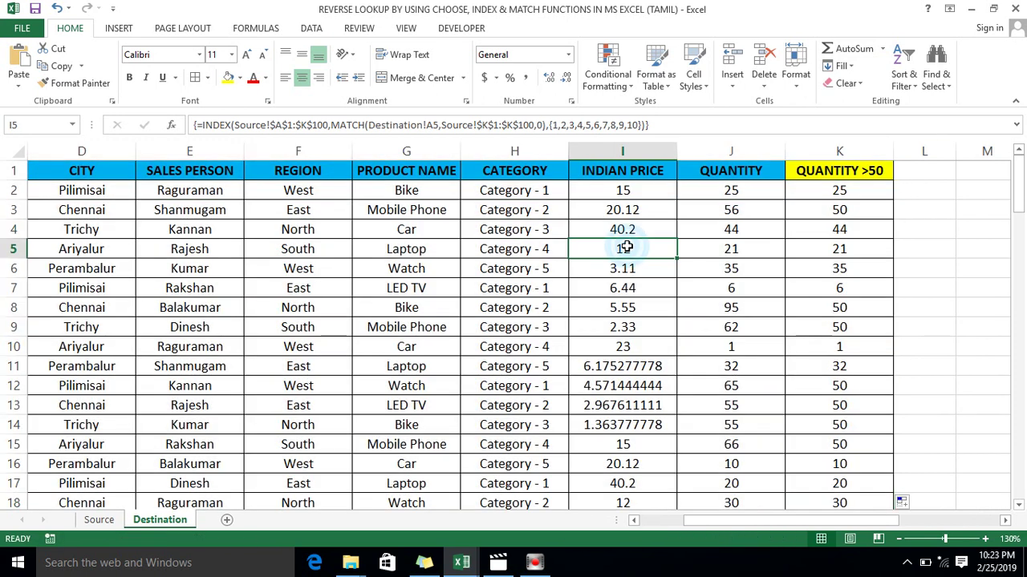
pyautogui.hotkey('ctrl', 'Up')
pyautogui.hotkey('ctrl', 'Left')
pyautogui.press('Right')
pyautogui.press('Down')
pyautogui.hotkey('shift', 'Right')
pyautogui.hotkey('shift', 'Right')
pyautogui.hotkey('shift', 'Right')
pyautogui.hotkey('shift', 'Right')
pyautogui.hotkey('shift', 'Right')
pyautogui.hotkey('shift', 'Right')
pyautogui.hotkey('shift', 'Right')
pyautogui.hotkey('shift', 'Right')
pyautogui.hotkey('shift', 'Right')
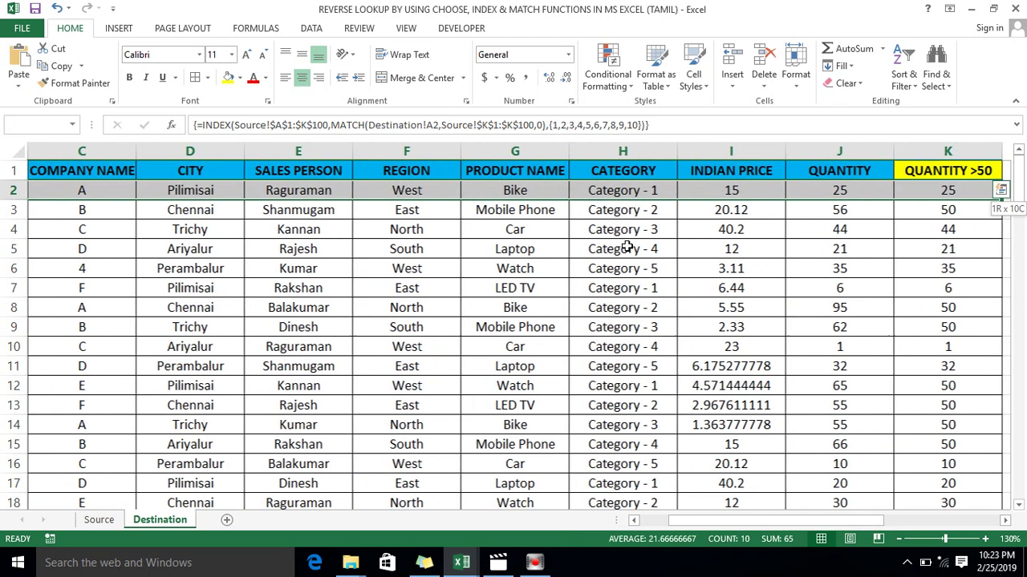
pyautogui.press('Home')
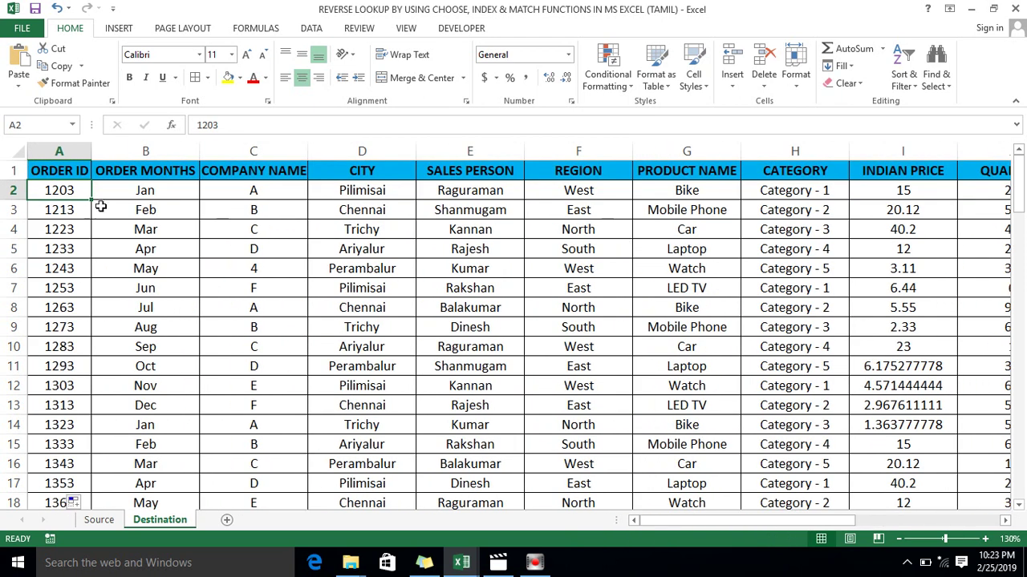
pyautogui.click(130, 196)
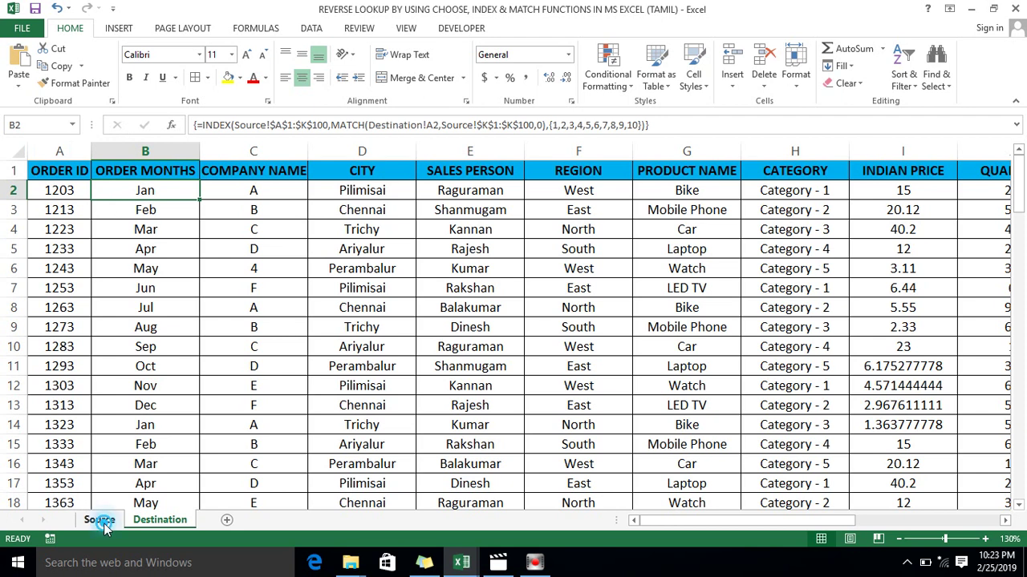
# Review the Source sheet's ORDER ID column and the full extent of the data table.
pyautogui.click(100, 520)
pyautogui.click(289, 287)
pyautogui.hotkey('ctrl', 'Up')
pyautogui.hotkey('ctrl', 'Right')
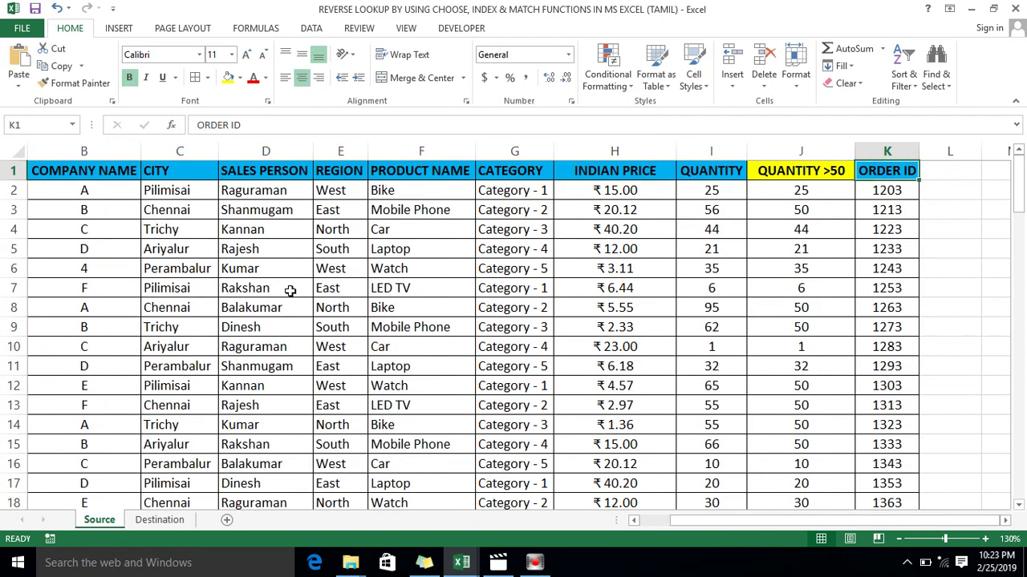
pyautogui.hotkey('ctrl', 'shift', 'Down')
pyautogui.press('Right')
pyautogui.press('Left')
# Review the Source columns from ORDER MONTHS across to ORDER ID.
pyautogui.press('Left')
pyautogui.hotkey('ctrl', 'shift', 'Down')
pyautogui.hotkey('shift', 'Left')
pyautogui.hotkey('shift', 'Left')
pyautogui.hotkey('shift', 'Left')
pyautogui.hotkey('shift', 'Left')
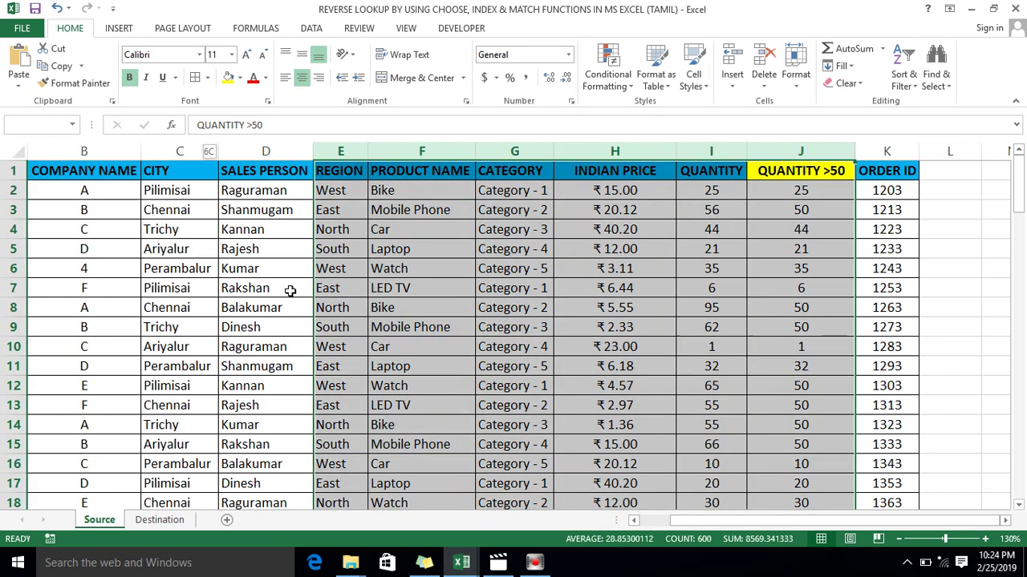
pyautogui.hotkey('shift', 'Left')
pyautogui.hotkey('shift', 'Left')
pyautogui.hotkey('shift', 'Left')
pyautogui.press('Right')
pyautogui.press('Left')
pyautogui.hotkey('ctrl', 'Left')
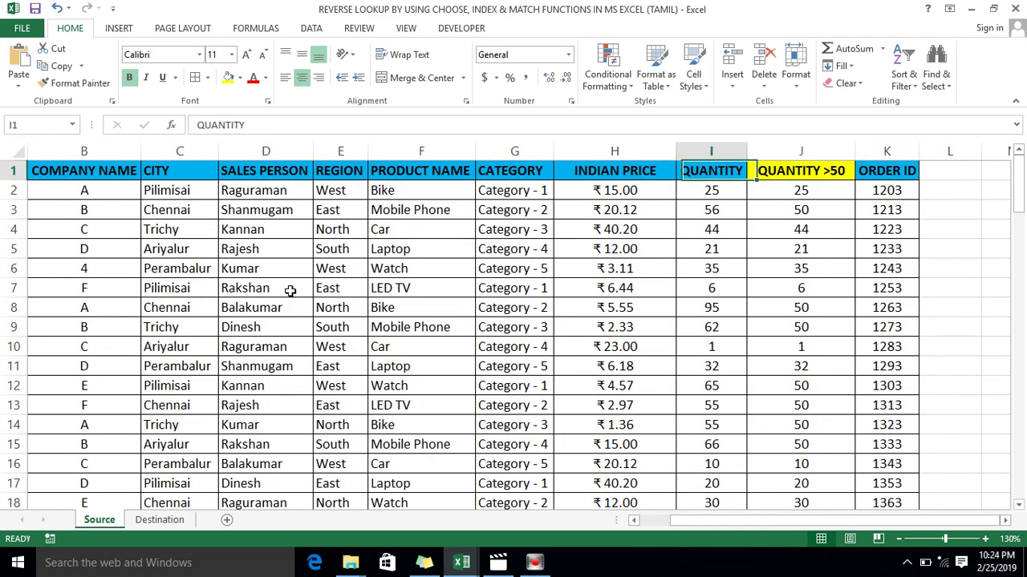
pyautogui.hotkey('ctrl', 'shift', 'Down')
pyautogui.hotkey('shift', 'Right')
pyautogui.hotkey('shift', 'Right')
pyautogui.hotkey('shift', 'Right')
pyautogui.hotkey('shift', 'Right')
pyautogui.hotkey('shift', 'Right')
pyautogui.hotkey('ctrl', 'Right')
pyautogui.hotkey('ctrl', 'shift', 'Down')
pyautogui.hotkey('shift', 'Left')
pyautogui.hotkey('shift', 'Left')
pyautogui.hotkey('shift', 'Left')
pyautogui.hotkey('shift', 'Left')
pyautogui.hotkey('shift', 'Left')
pyautogui.hotkey('ctrl', 'Left')
pyautogui.press('Right')
pyautogui.press('Left')
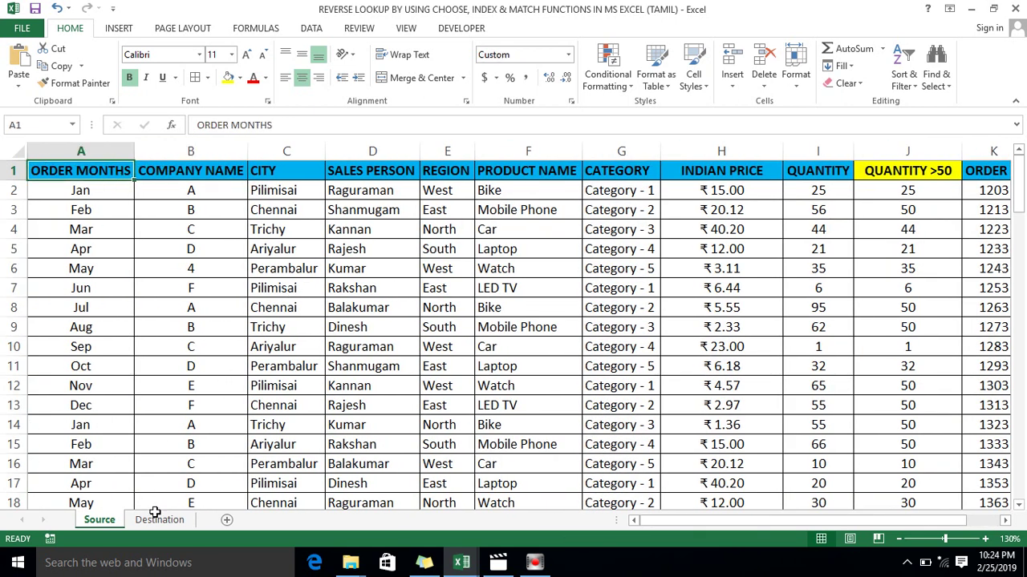
# Clear the old array lookup results from Destination B2:K100.
pyautogui.click(152, 518)
pyautogui.press('Up')
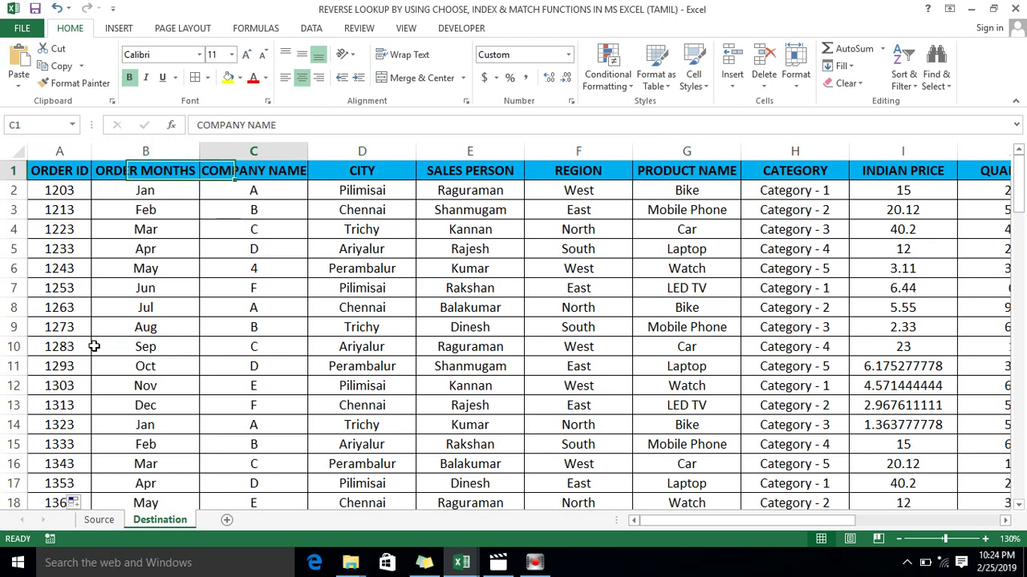
pyautogui.press('Down')
pyautogui.hotkey('shift', 'Right')
pyautogui.hotkey('shift', 'Right')
pyautogui.hotkey('shift', 'Right')
pyautogui.hotkey('shift', 'Right')
pyautogui.hotkey('shift', 'Right')
pyautogui.hotkey('shift', 'Right')
pyautogui.hotkey('shift', 'Right')
pyautogui.hotkey('shift', 'Right')
pyautogui.hotkey('ctrl', 'shift', 'Down')
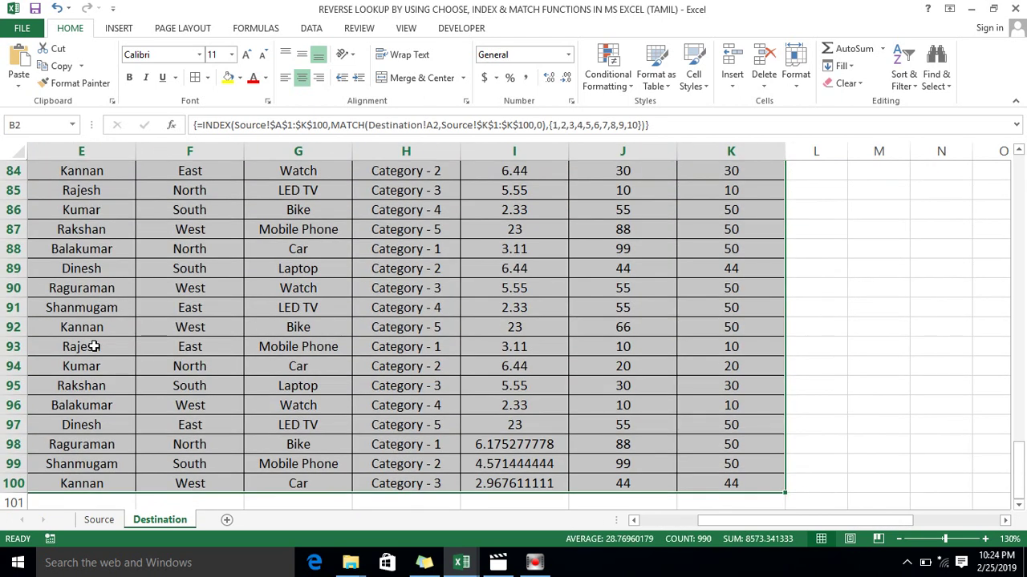
pyautogui.hotkey('ctrl', 'BackSpace')
pyautogui.press('Right')
pyautogui.press('Left')
pyautogui.press('Up')
pyautogui.press('Right')
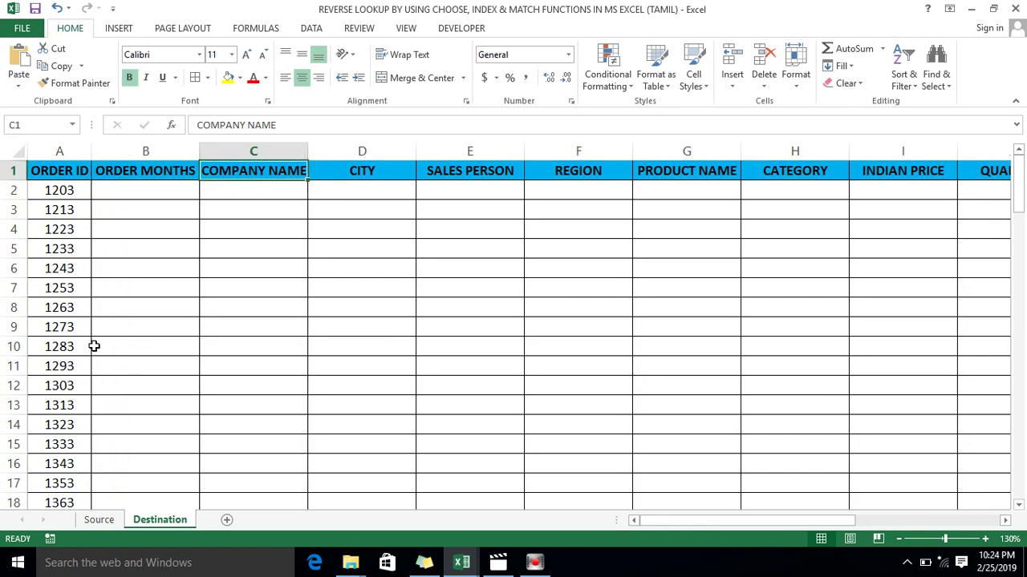
pyautogui.press('Right')
pyautogui.press('Right')
pyautogui.press('Right')
pyautogui.press('Right')
pyautogui.press('Right')
pyautogui.press('Right')
pyautogui.press('Right')
pyautogui.press('Left')
pyautogui.press('Left')
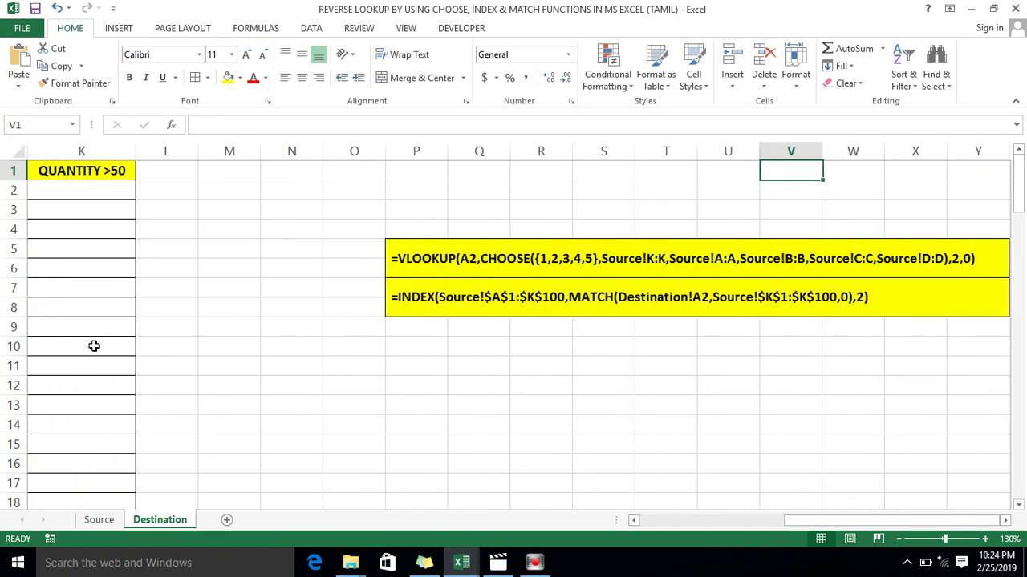
pyautogui.press('Left')
pyautogui.press('Left')
pyautogui.press('Down')
pyautogui.press('Down')
pyautogui.press('Down')
pyautogui.press('Down')
pyautogui.press('Down')
pyautogui.press('Up')
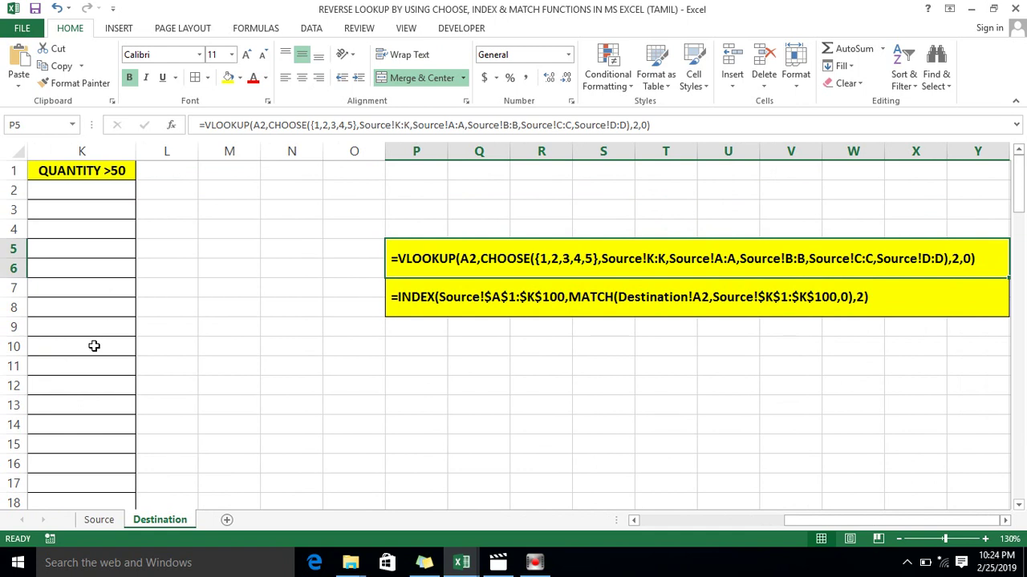
pyautogui.press('Right')
pyautogui.press('Left')
pyautogui.press('Left')
pyautogui.press('Right')
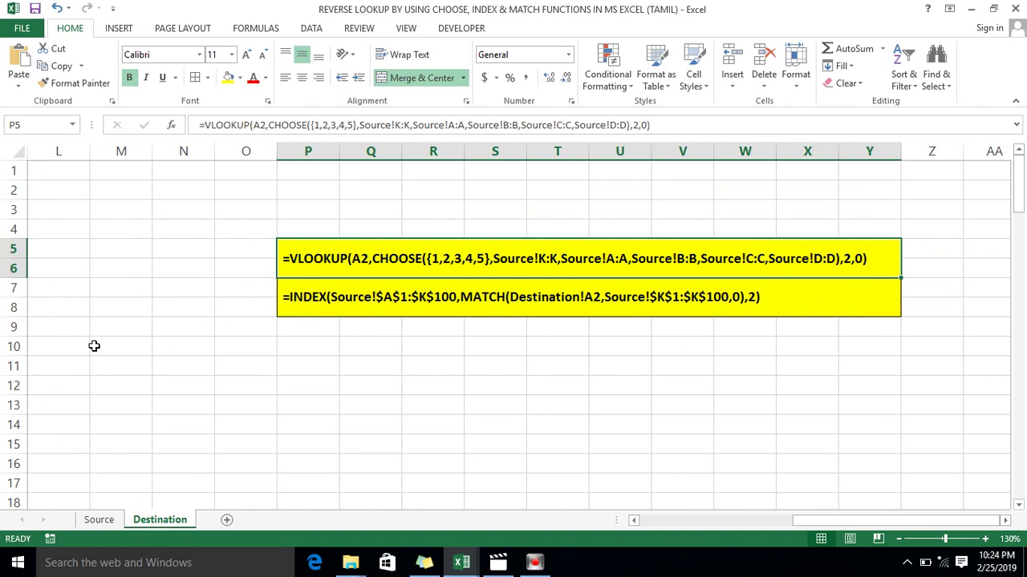
pyautogui.press('Left')
pyautogui.press('Home')
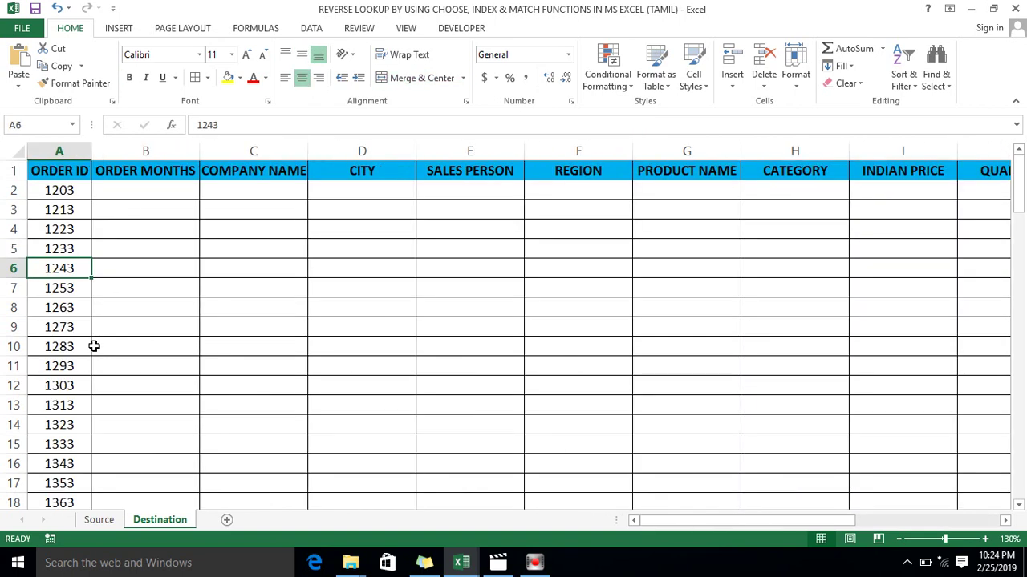
pyautogui.hotkey('ctrl', 'Up')
pyautogui.press('Right')
pyautogui.press('Down')
# Start a VLOOKUP in B2 using A2 as the lookup value.
pyautogui.write('=vlo')
pyautogui.press('Tab')
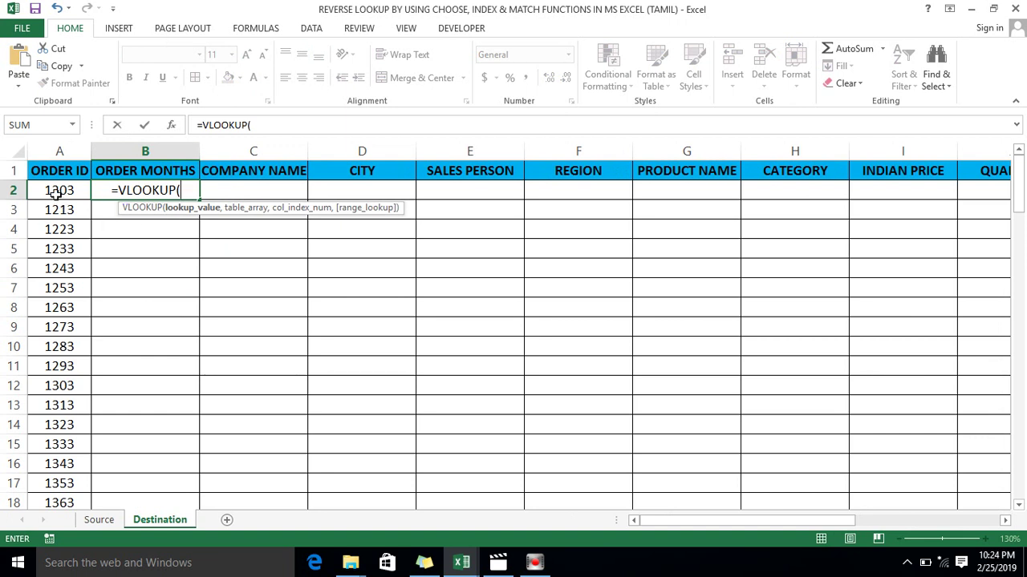
pyautogui.click(56, 193)
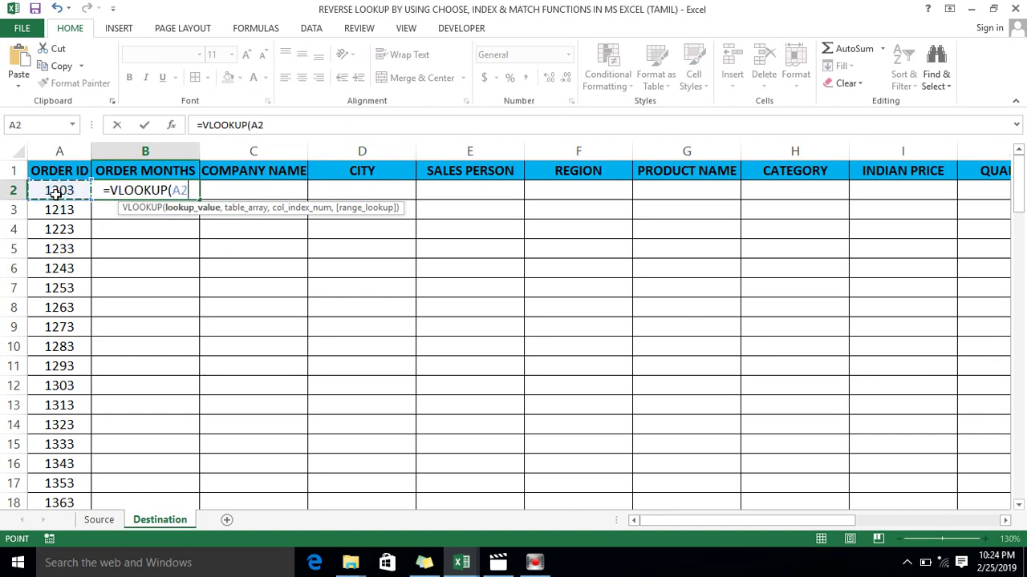
# Add CHOOSE with the index array {1,2,3,4,5}, correcting the typos.
pyautogui.write(',ch')
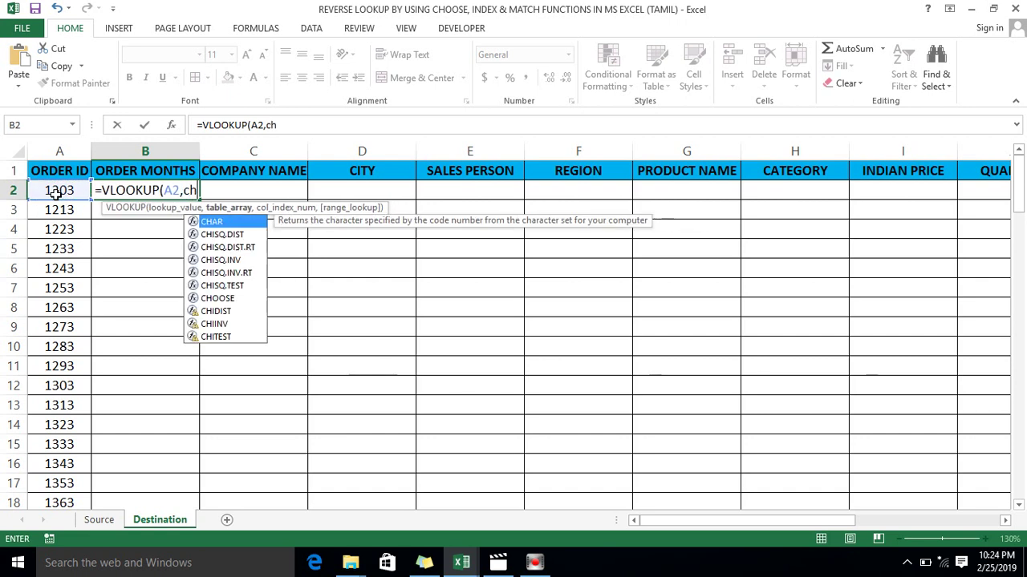
pyautogui.write('os')
pyautogui.press('Tab')
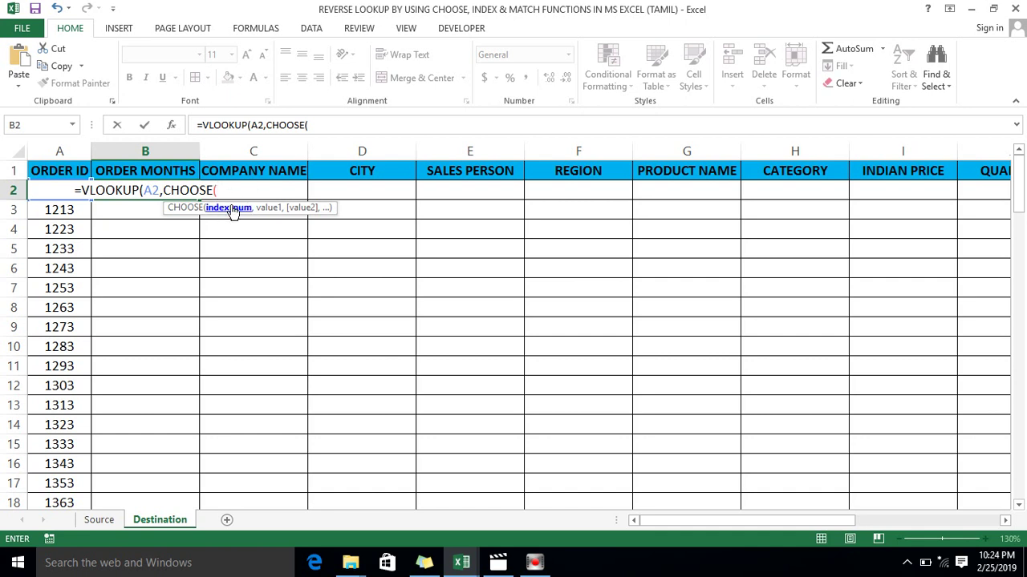
pyautogui.write('{')
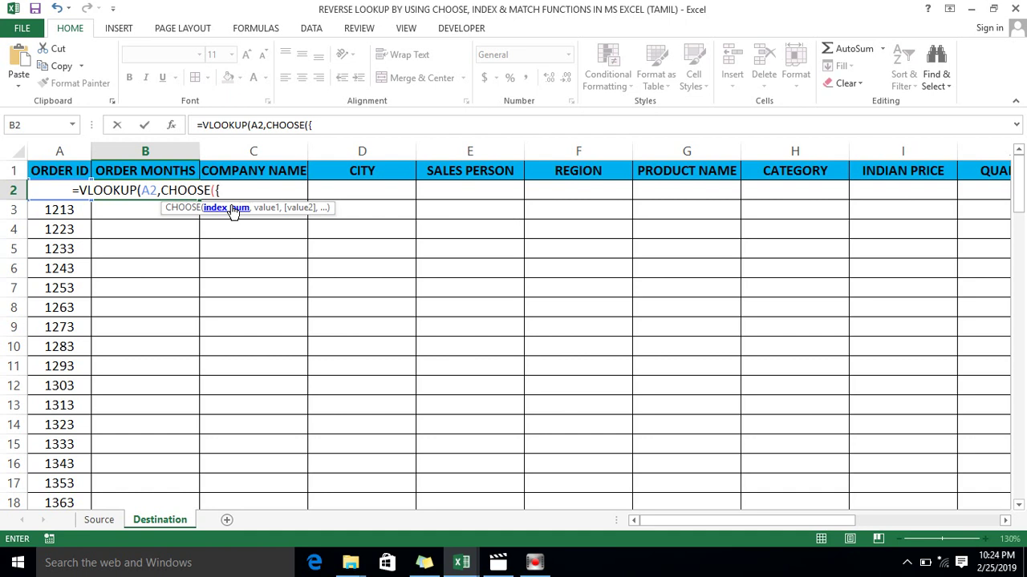
pyautogui.write('12')
pyautogui.press('BackSpace')
pyautogui.write(',2,3,4')
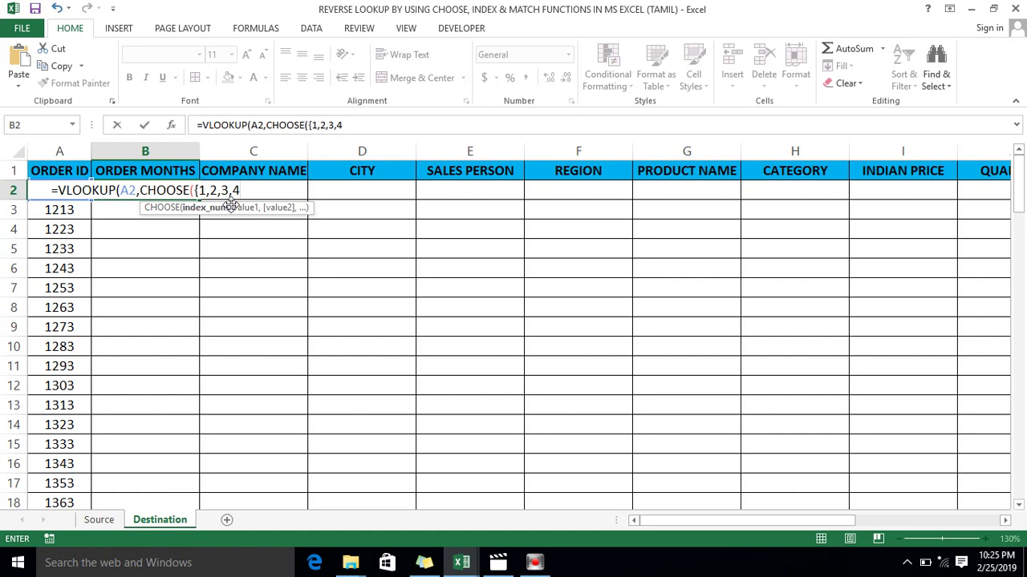
pyautogui.write(',5,')
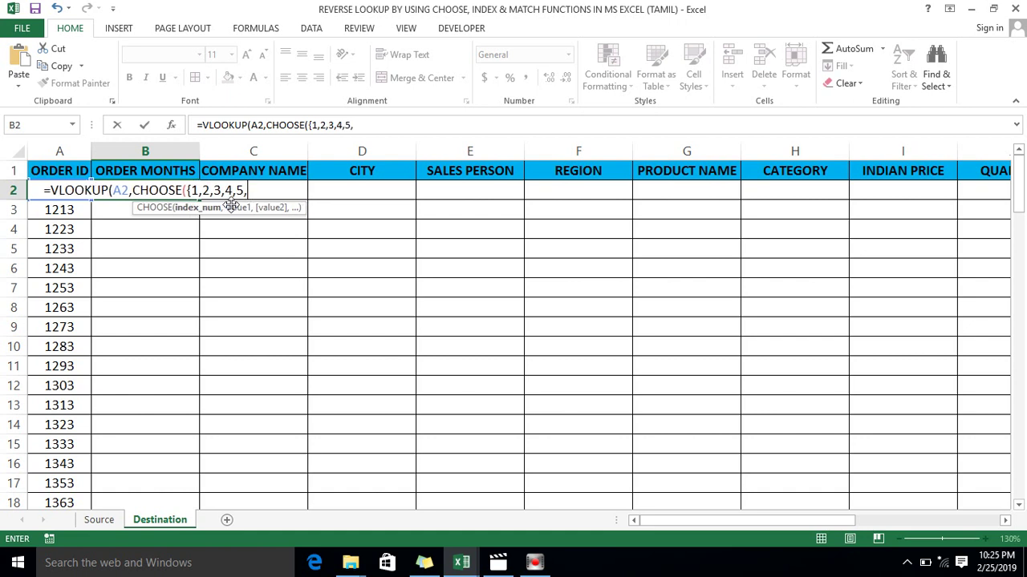
pyautogui.press('BackSpace')
pyautogui.write('}')
pyautogui.write(',')
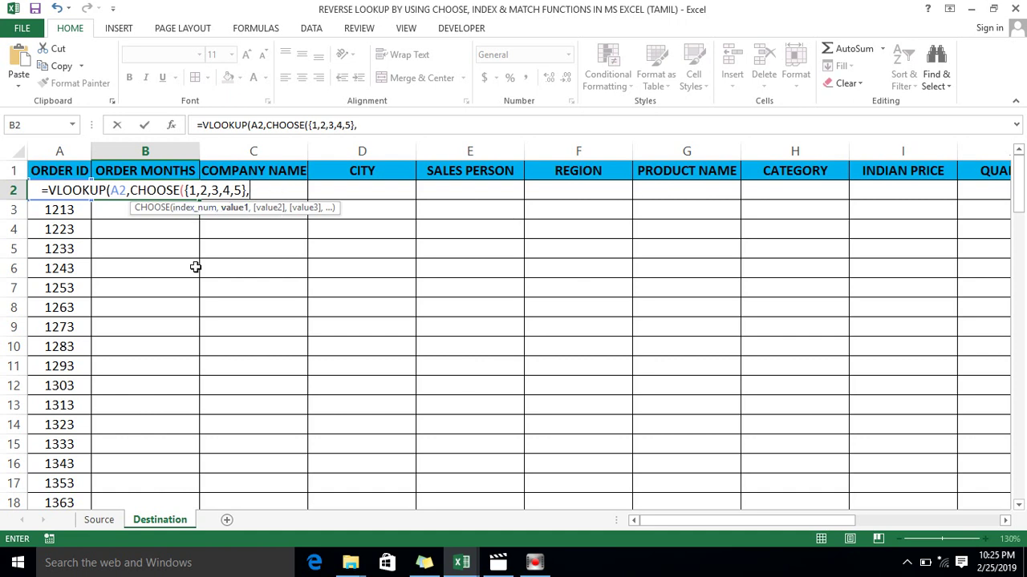
# Give CHOOSE Source!K:K and Source!A:A as its first two columns.
pyautogui.click(98, 519)
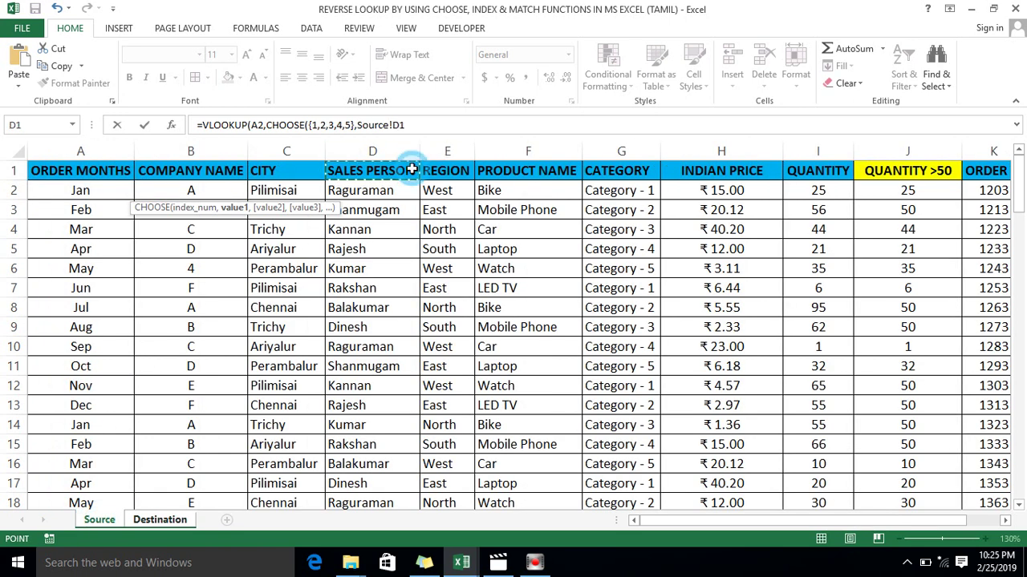
pyautogui.hotkey('ctrl', 'Right')
pyautogui.hotkey('ctrl', 'space')
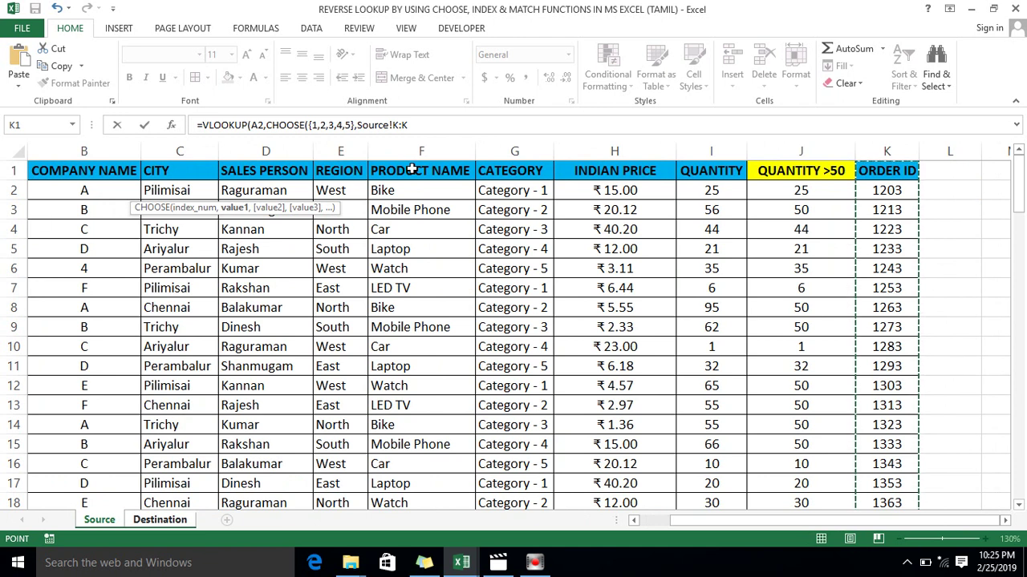
pyautogui.write(',')
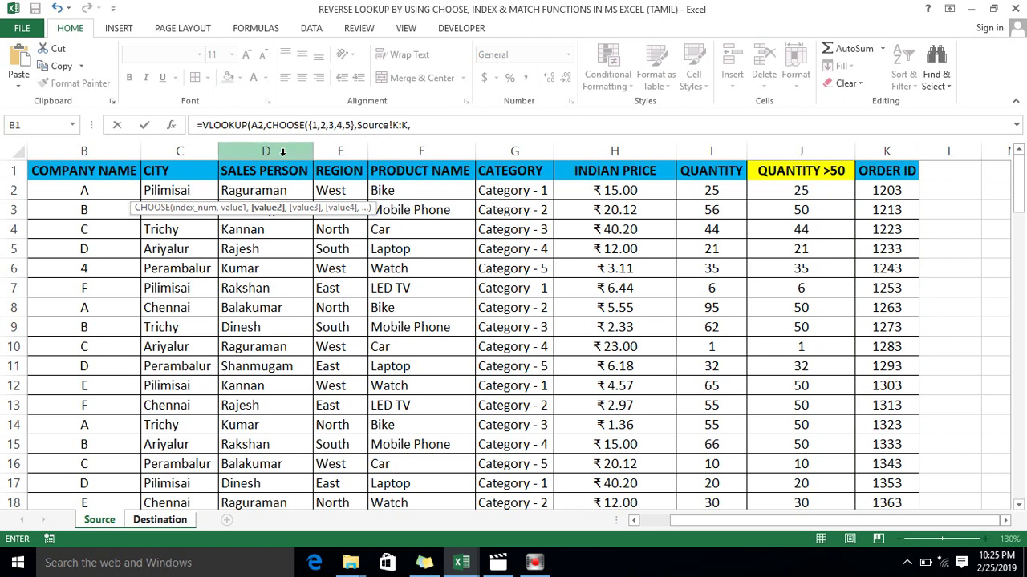
pyautogui.click(249, 188)
pyautogui.click(251, 175)
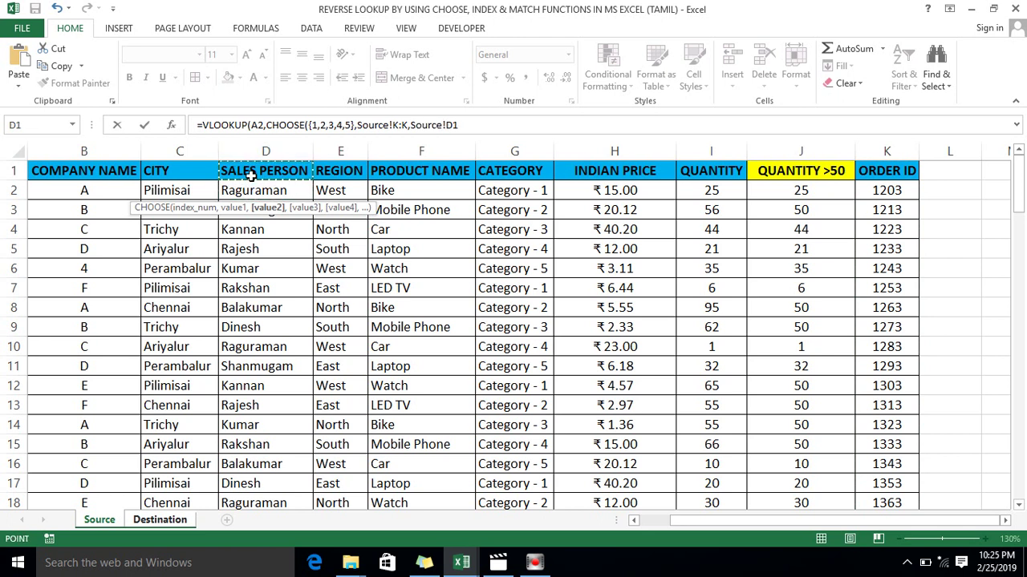
pyautogui.press('Left')
pyautogui.press('Left')
pyautogui.press('Left')
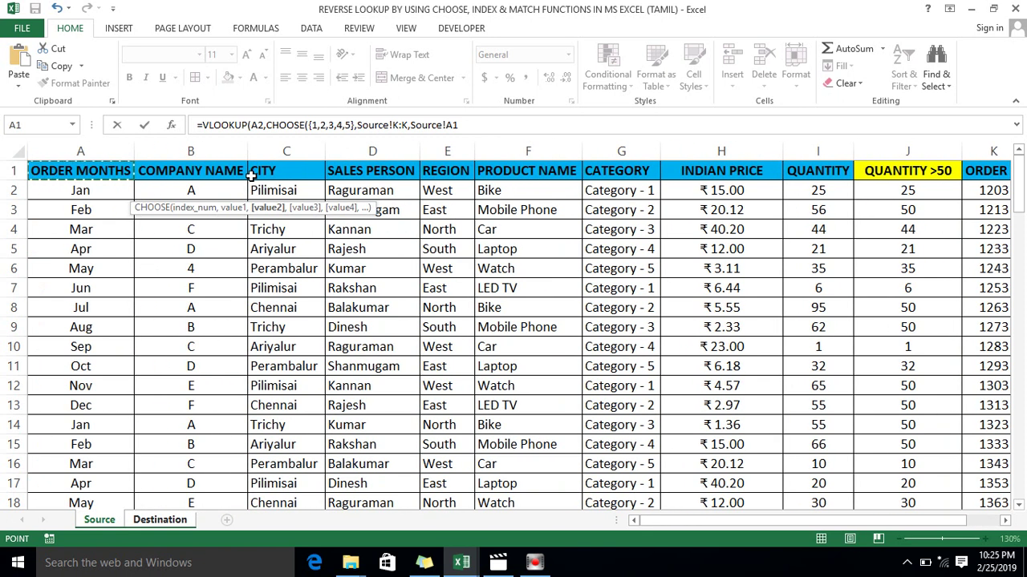
pyautogui.hotkey('ctrl', 'space')
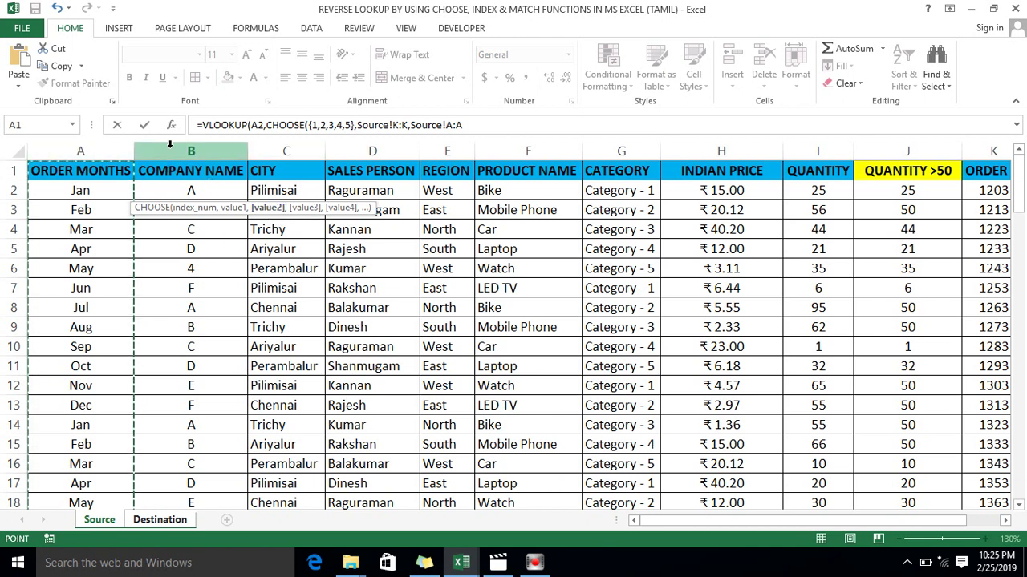
pyautogui.click(79, 150)
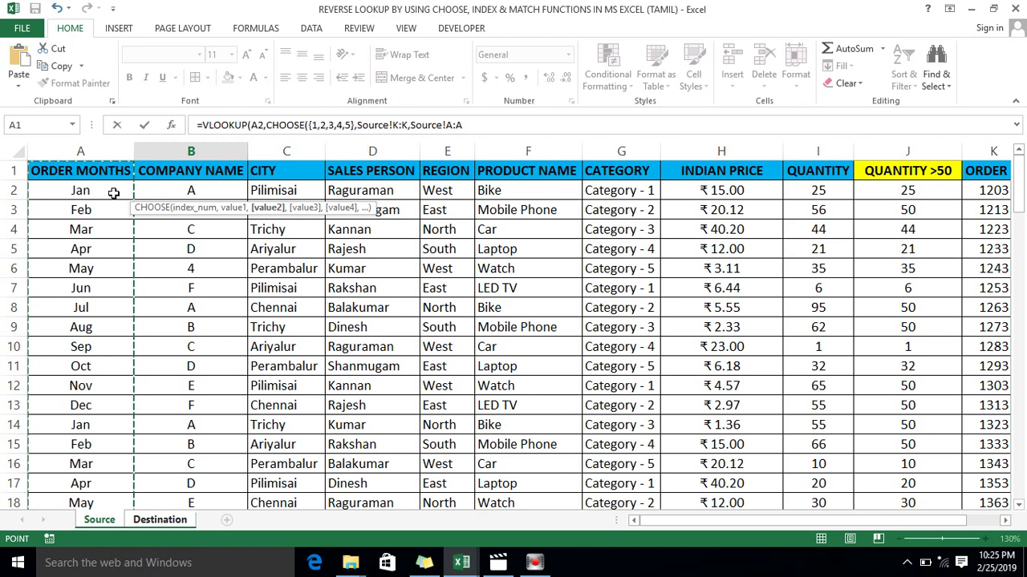
# Add Source columns B:B, C:C and D:D, then finish with column index 2 and exact match.
pyautogui.write(',')
pyautogui.click(190, 150)
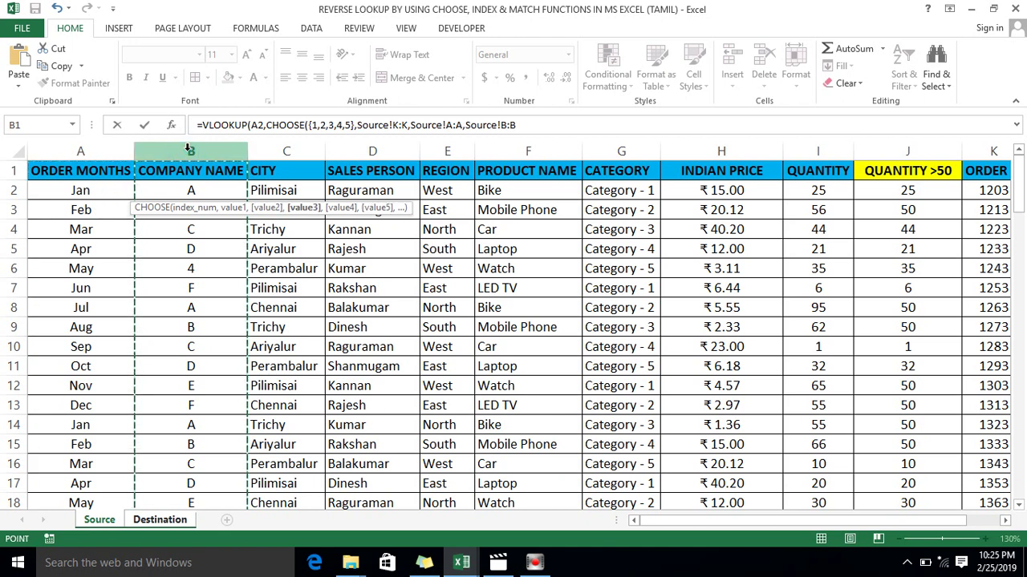
pyautogui.write(',')
pyautogui.click(297, 152)
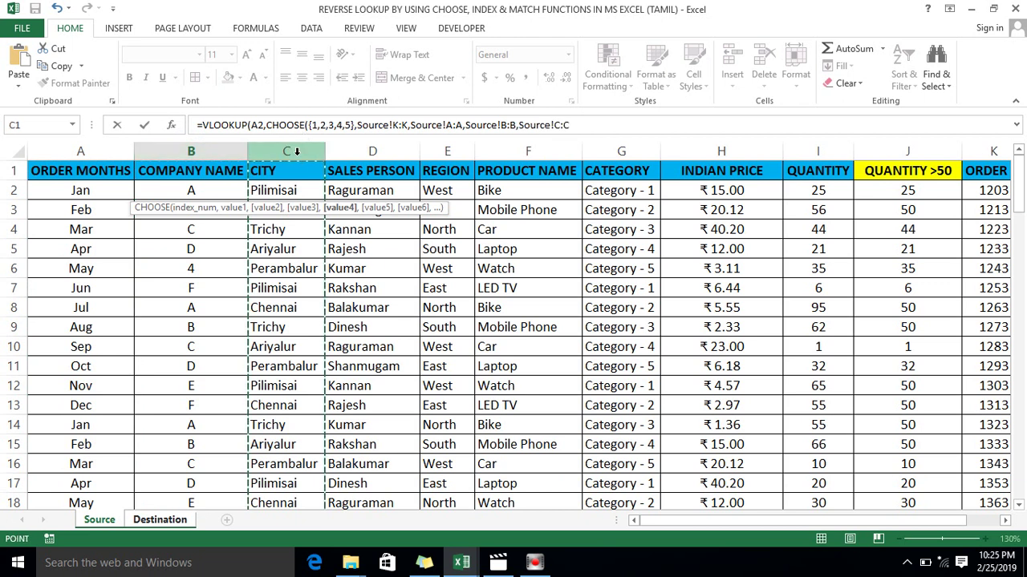
pyautogui.write(',')
pyautogui.click(361, 151)
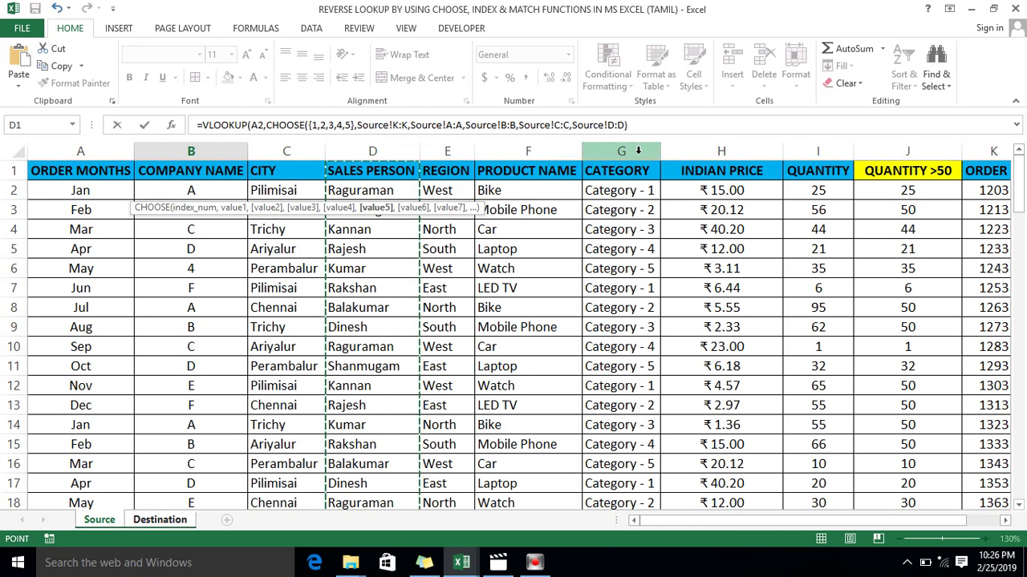
pyautogui.write(')')
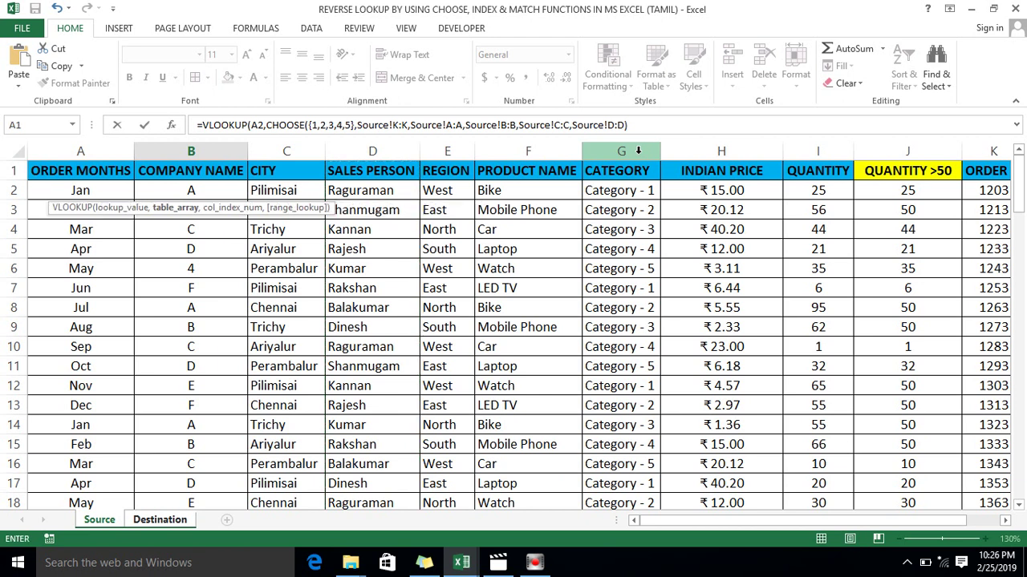
pyautogui.write(',')
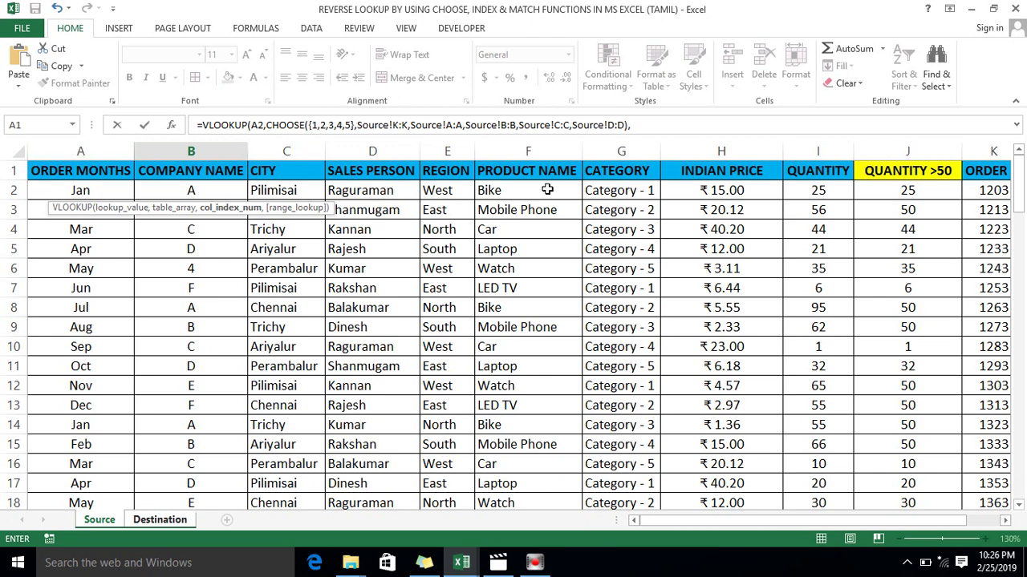
pyautogui.write(',0)')
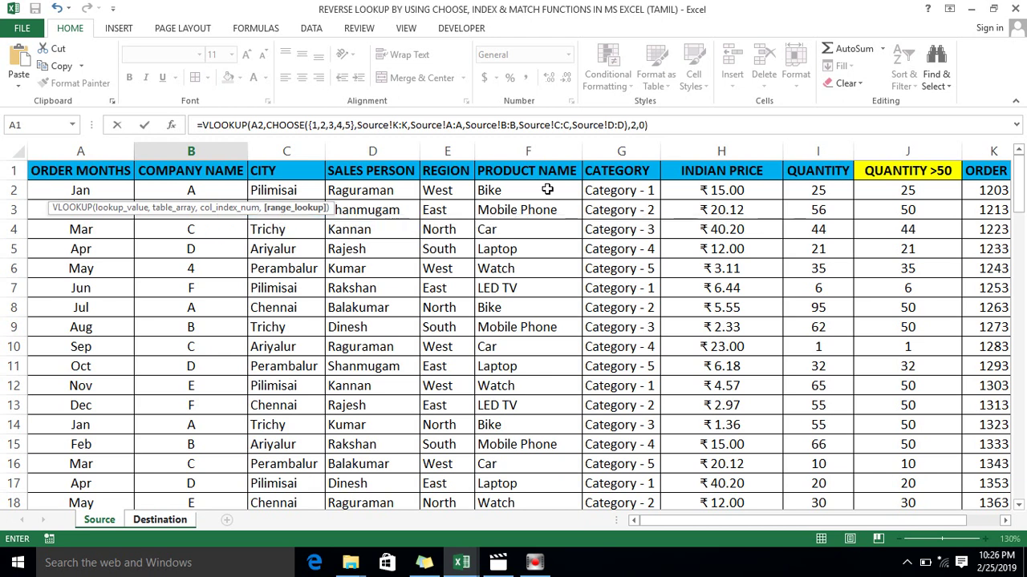
pyautogui.press('Return')
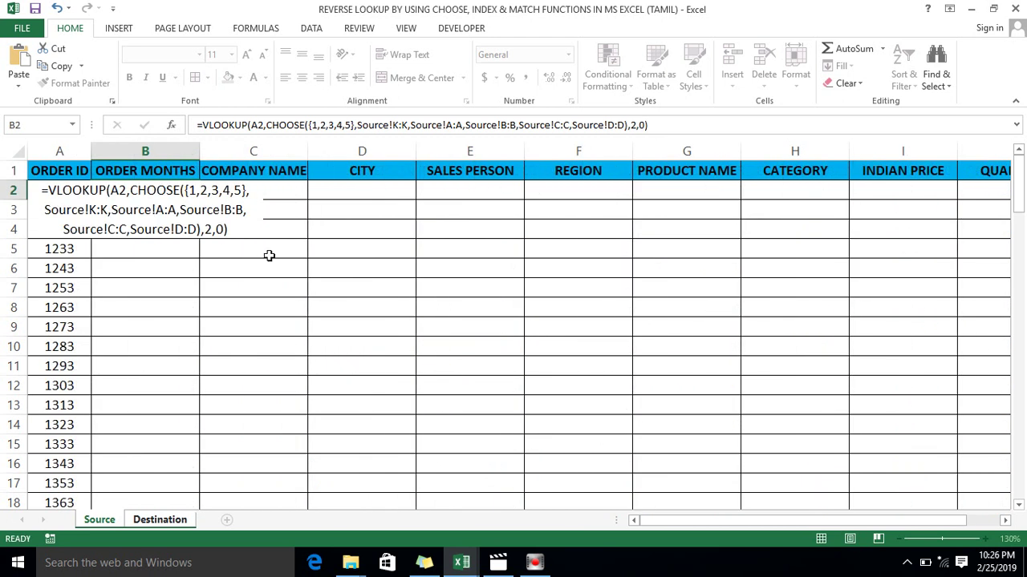
pyautogui.click(283, 273)
pyautogui.click(144, 190)
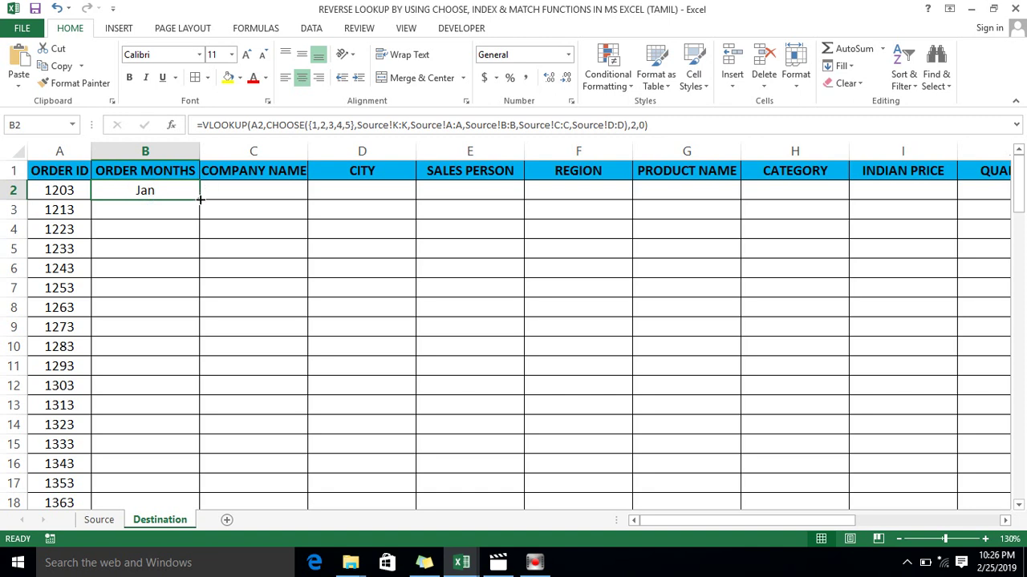
pyautogui.press('F2')
pyautogui.hotkey('shift', 'Up')
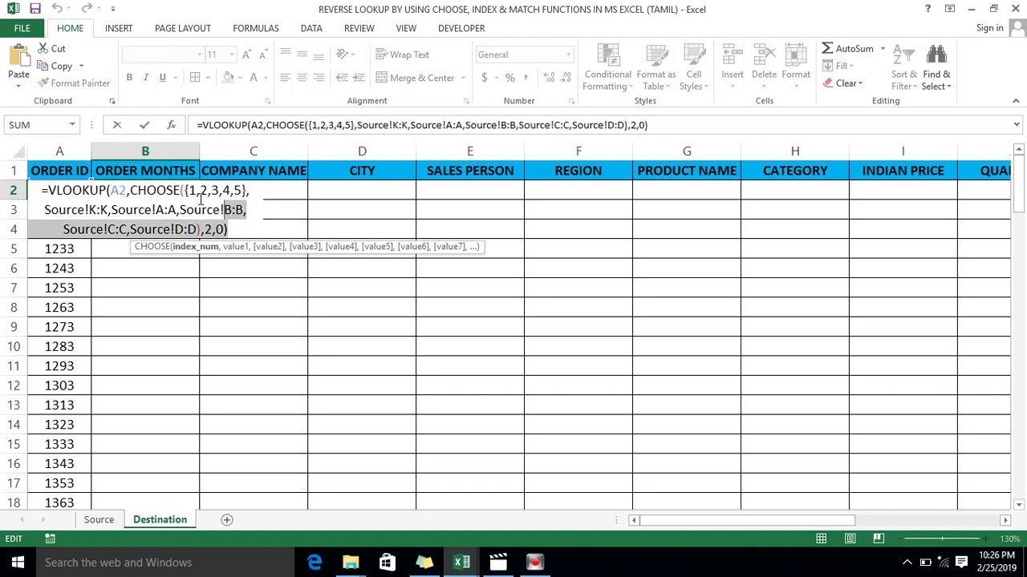
pyautogui.hotkey('shift', 'Up')
pyautogui.hotkey('shift', 'Up')
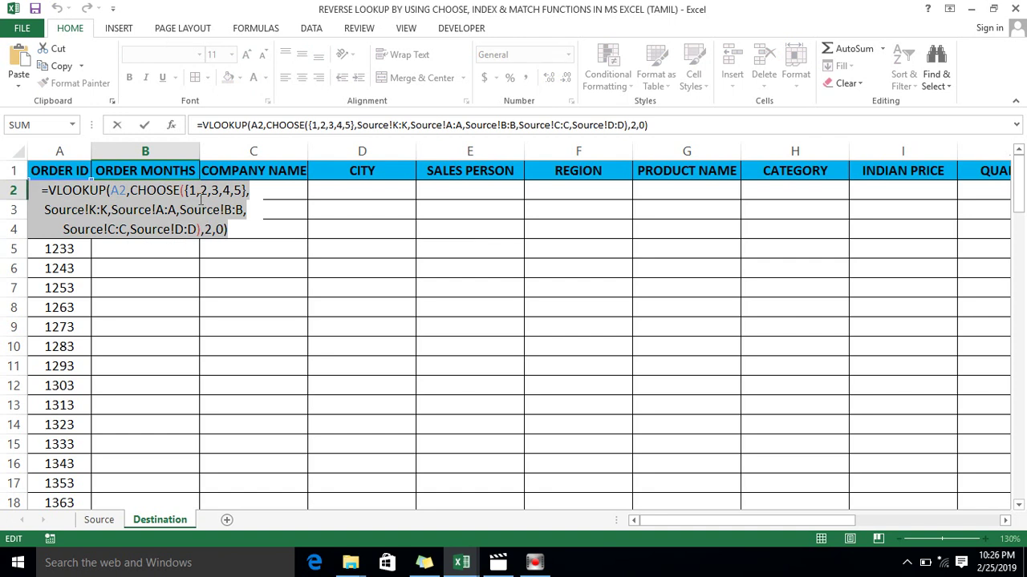
pyautogui.hotkey('ctrl', 'c')
pyautogui.press('Escape')
pyautogui.click(202, 200)
pyautogui.hotkey('ctrl', 'v')
pyautogui.press('Right')
pyautogui.press('Right')
pyautogui.press('Left')
pyautogui.press('Left')
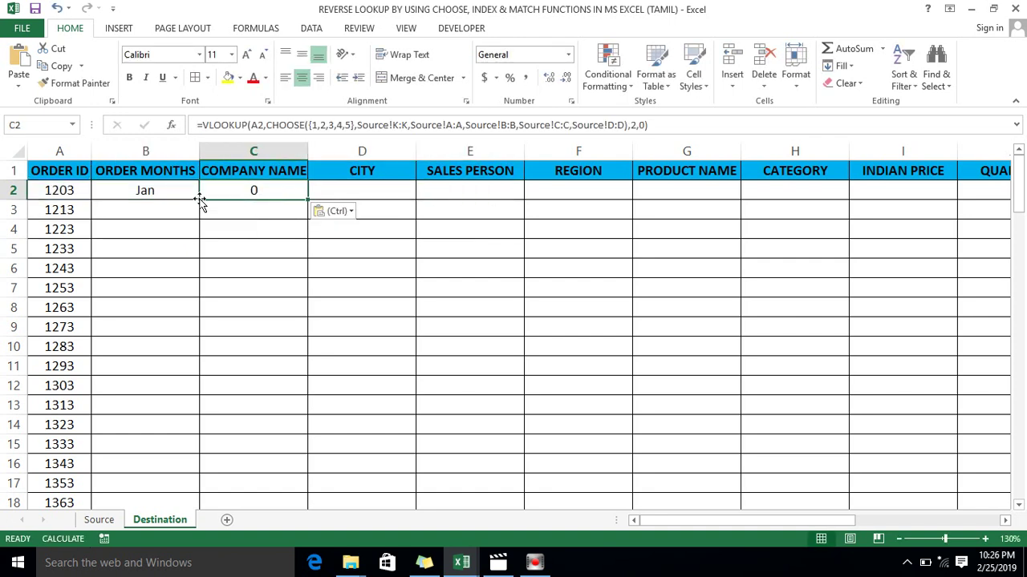
pyautogui.press('F2')
pyautogui.press('Left')
pyautogui.press('Left')
pyautogui.press('Left')
pyautogui.press('BackSpace')
pyautogui.write('3')
pyautogui.press('Return')
pyautogui.press('Right')
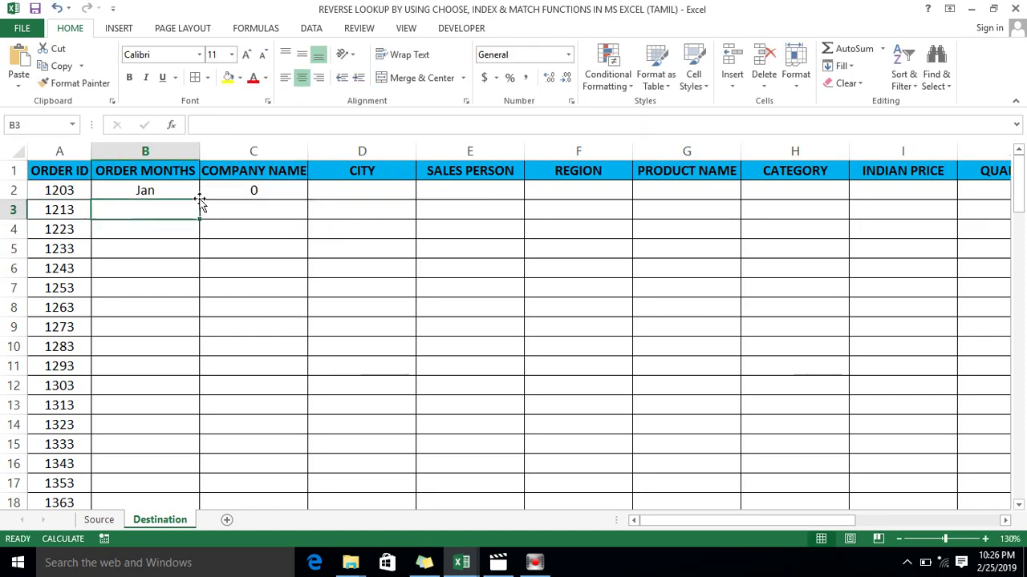
pyautogui.press('Right')
pyautogui.press('Up')
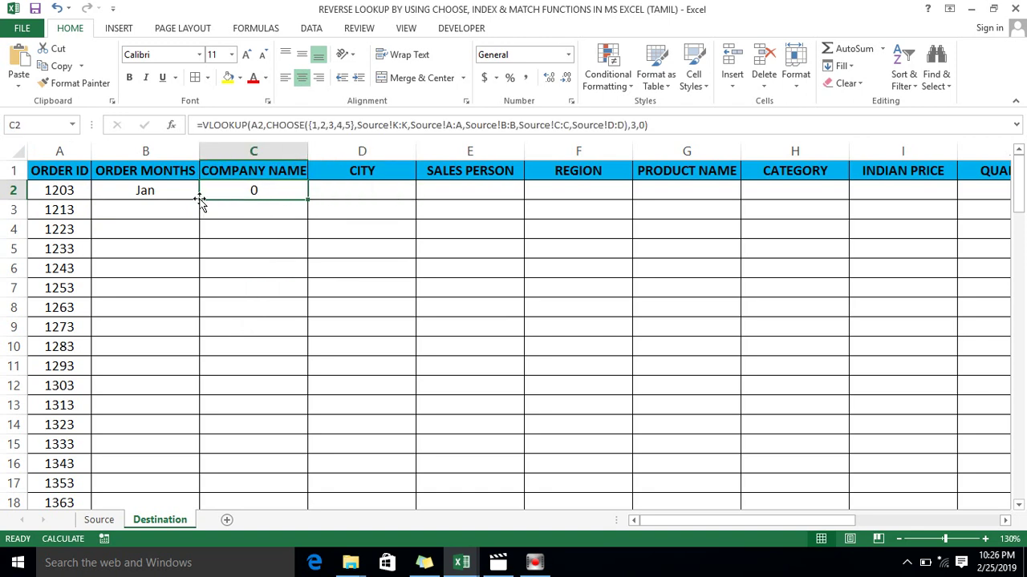
pyautogui.press('Left')
pyautogui.press('Right')
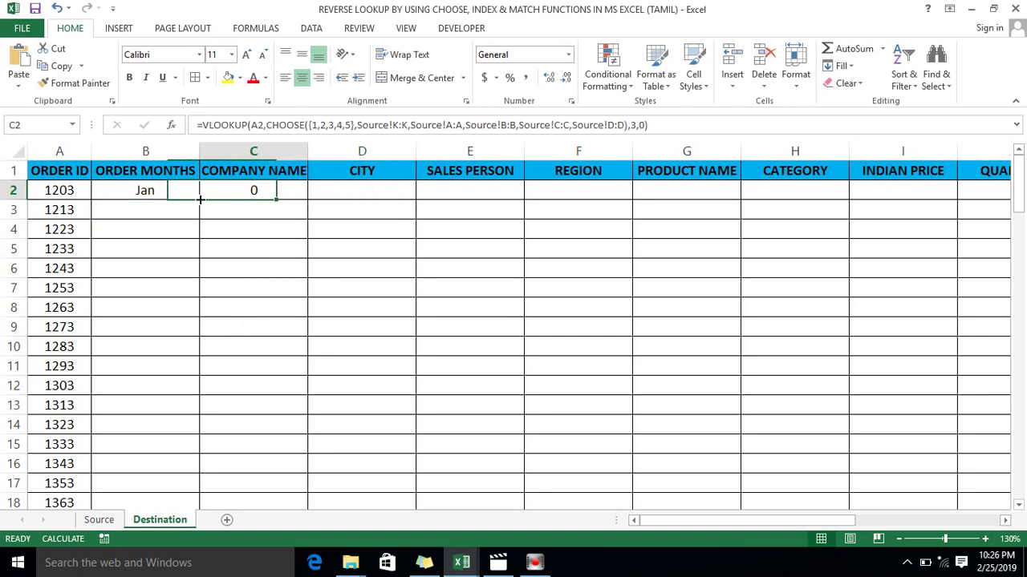
pyautogui.press('Right')
pyautogui.press('Left')
pyautogui.press('Left')
pyautogui.press('Left')
pyautogui.press('Right')
pyautogui.press('Right')
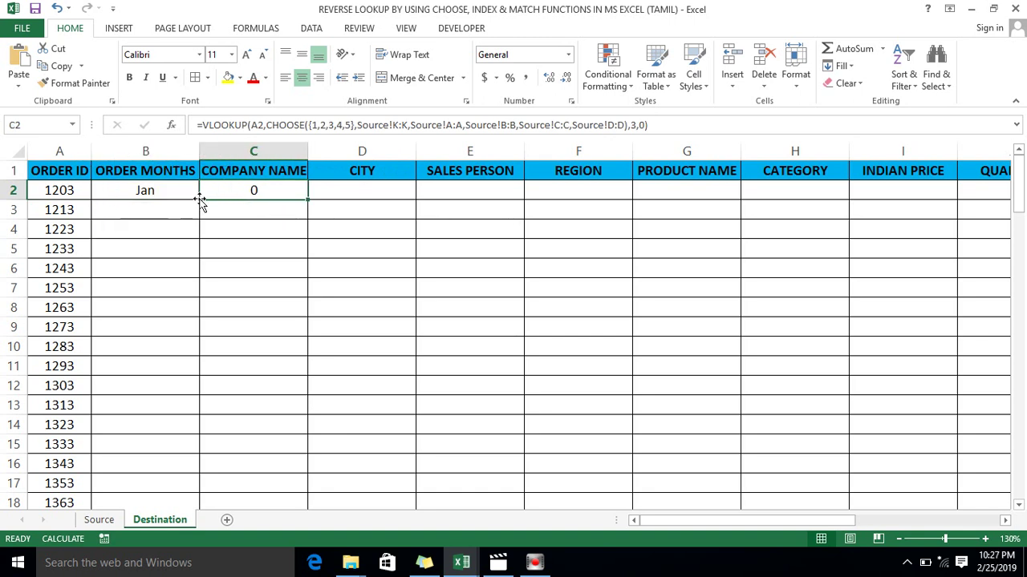
pyautogui.press('Delete')
# Copy B2's Order Months formula down to B12.
pyautogui.press('Right')
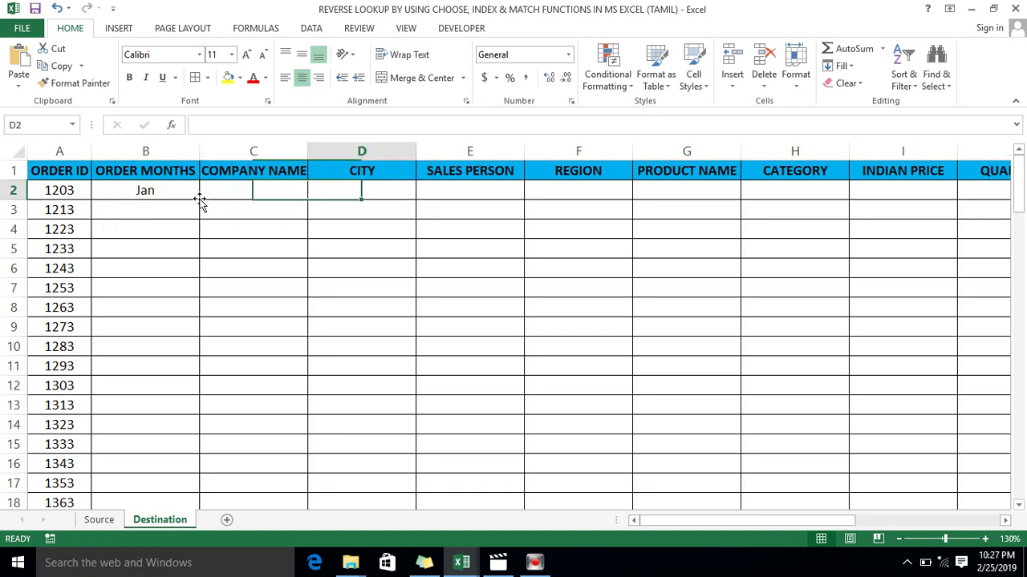
pyautogui.click(196, 197)
pyautogui.moveTo(199, 200); pyautogui.dragTo(200, 392)
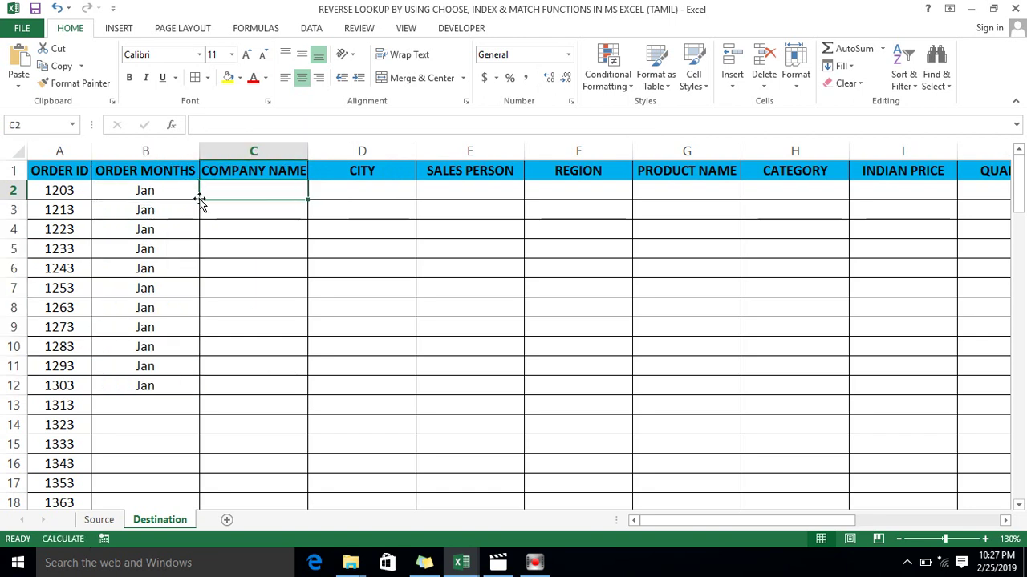
pyautogui.click(160, 215)
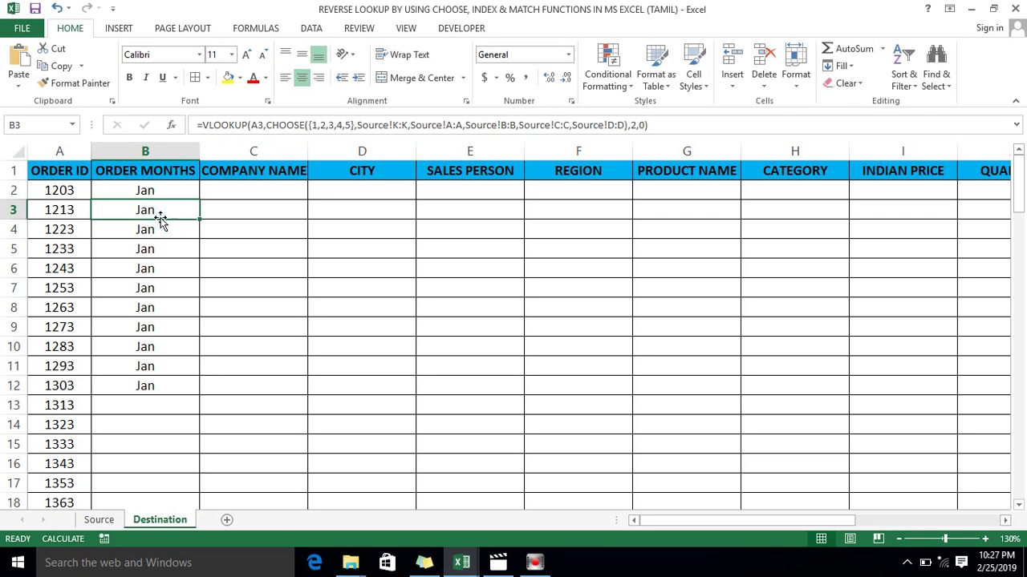
# Recalculate the sheet with Calculate Now and check the results.
pyautogui.click(281, 30)
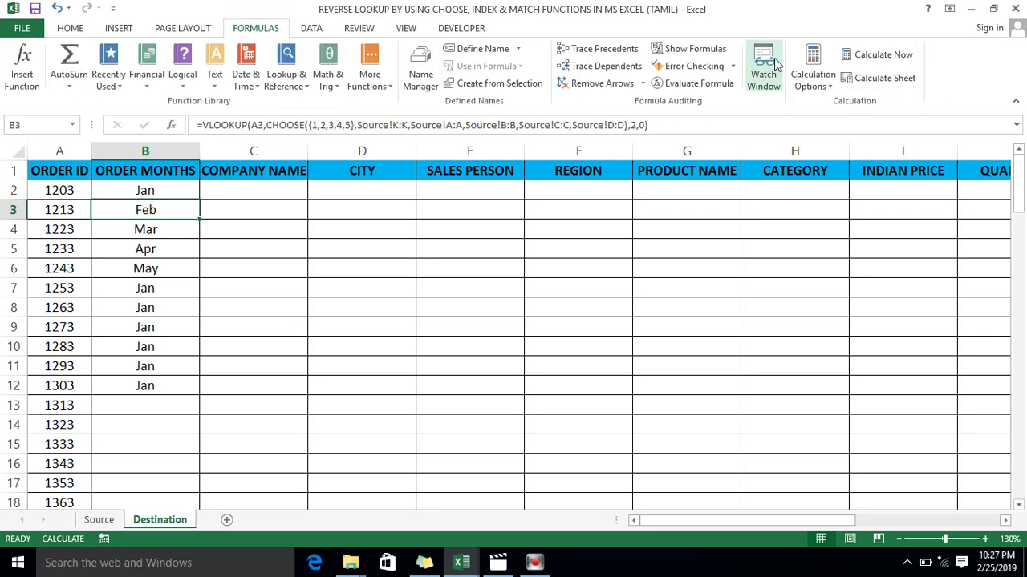
pyautogui.click(876, 54)
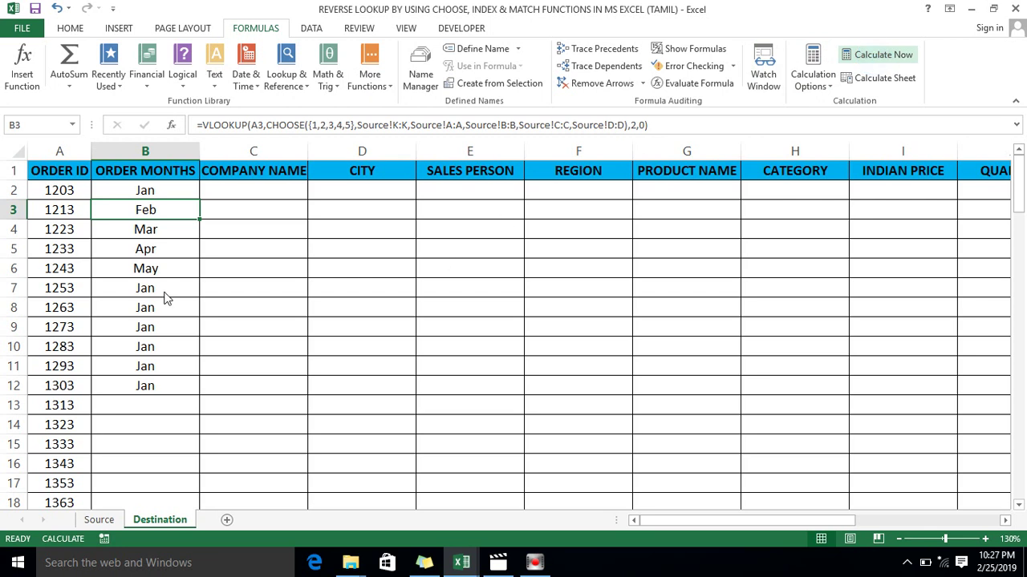
pyautogui.click(142, 243)
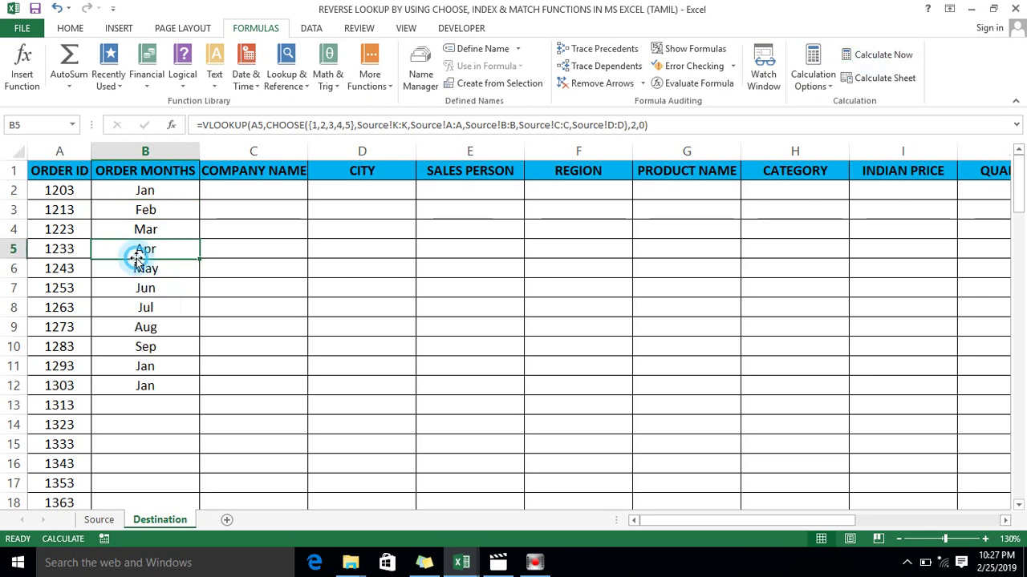
pyautogui.click(153, 194)
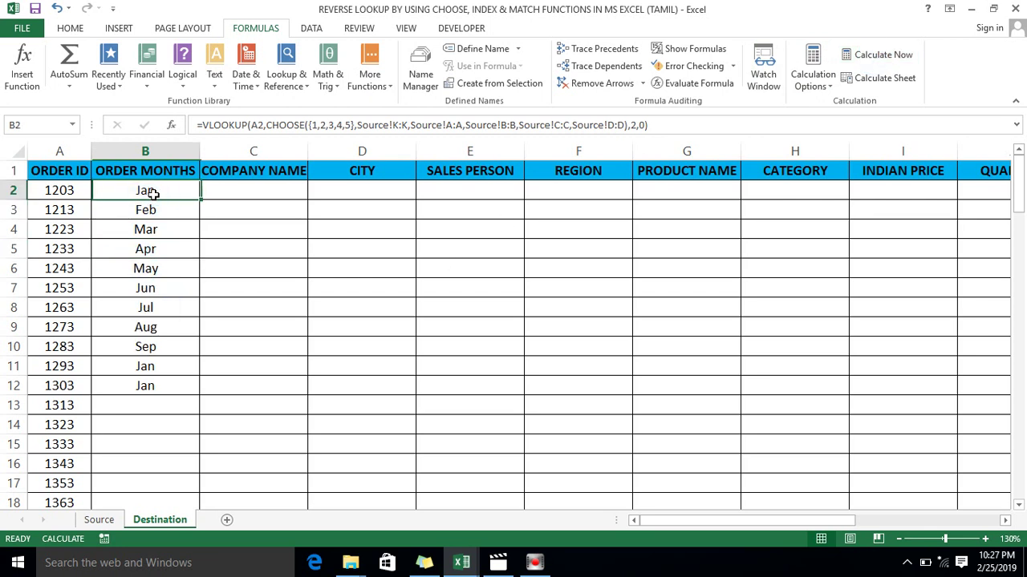
# Copy B2's lookup formula into C2 and D2.
pyautogui.press('Right')
pyautogui.press('Left')
pyautogui.press('F2')
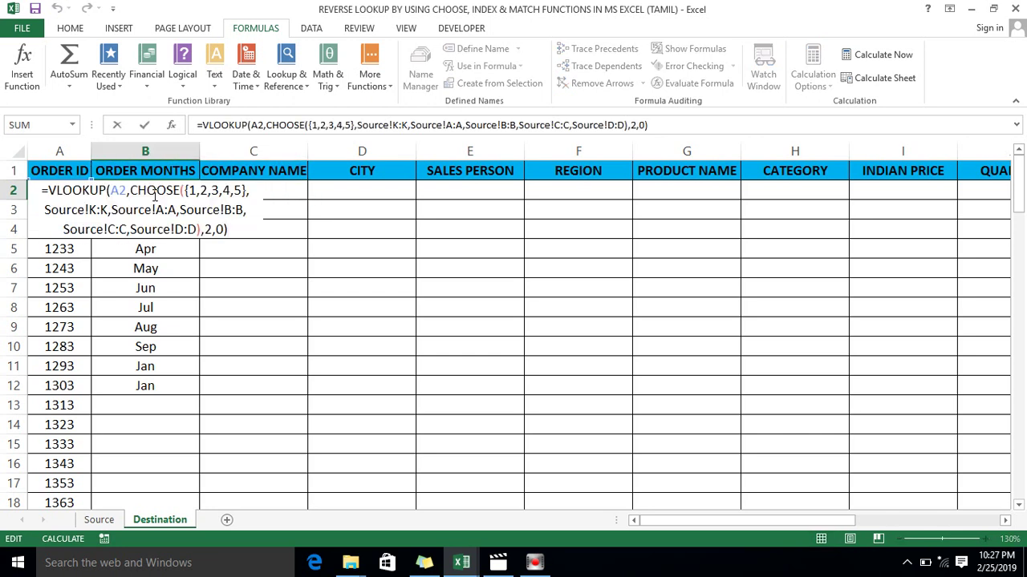
pyautogui.hotkey('ctrl', 'shift', 'Left')
pyautogui.hotkey('ctrl', 'shift', 'Left')
pyautogui.hotkey('ctrl', 'shift', 'Left')
pyautogui.hotkey('ctrl', 'shift', 'Left')
pyautogui.hotkey('ctrl', 'shift', 'Left')
pyautogui.hotkey('ctrl', 'shift', 'Left')
pyautogui.hotkey('ctrl', 'c')
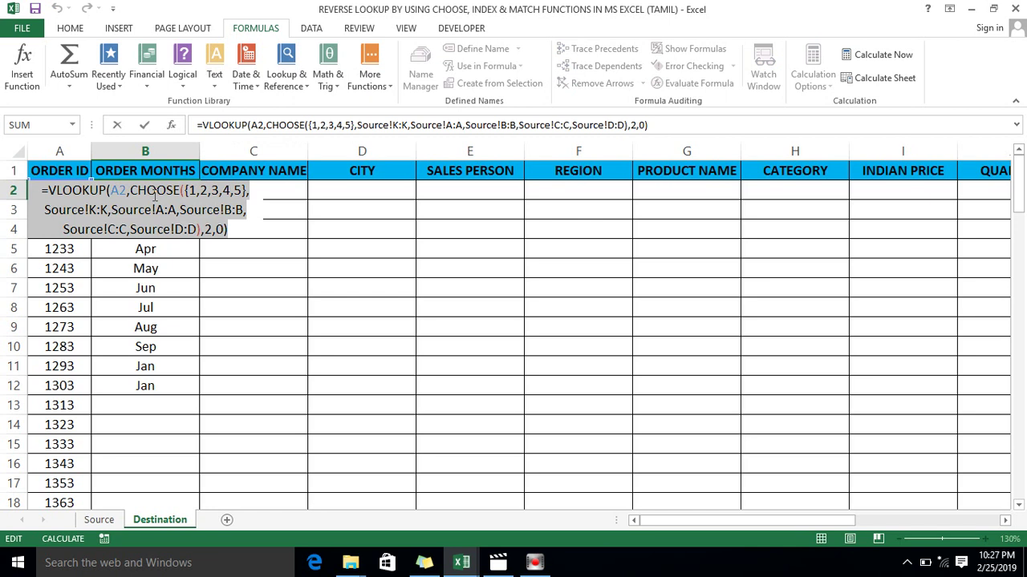
pyautogui.press('Tab')
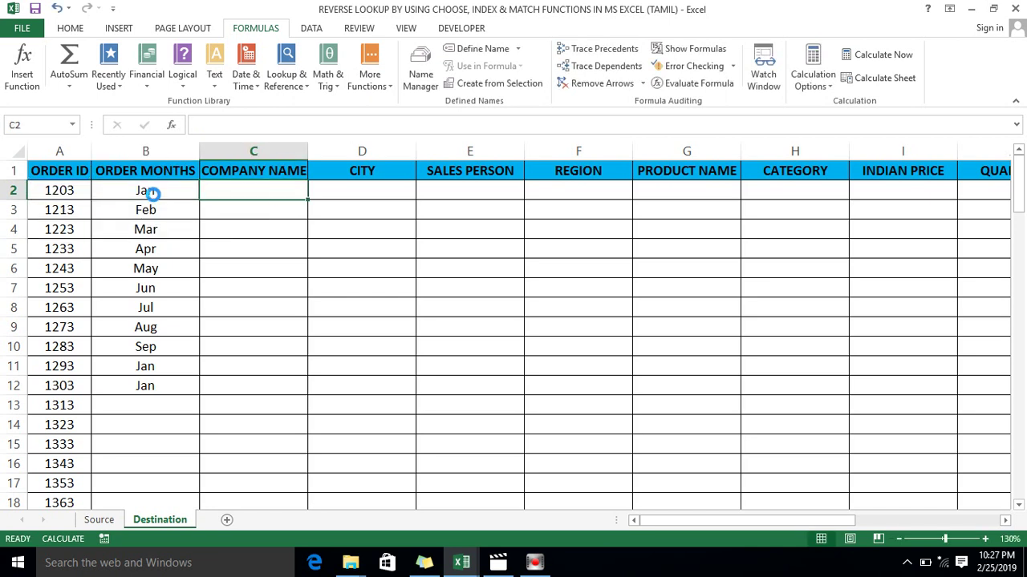
pyautogui.hotkey('ctrl', 'v')
pyautogui.press('Tab')
pyautogui.hotkey('ctrl', 'v')
# Change C2's column index from 2 to 3 for COMPANY NAME.
pyautogui.press('Home')
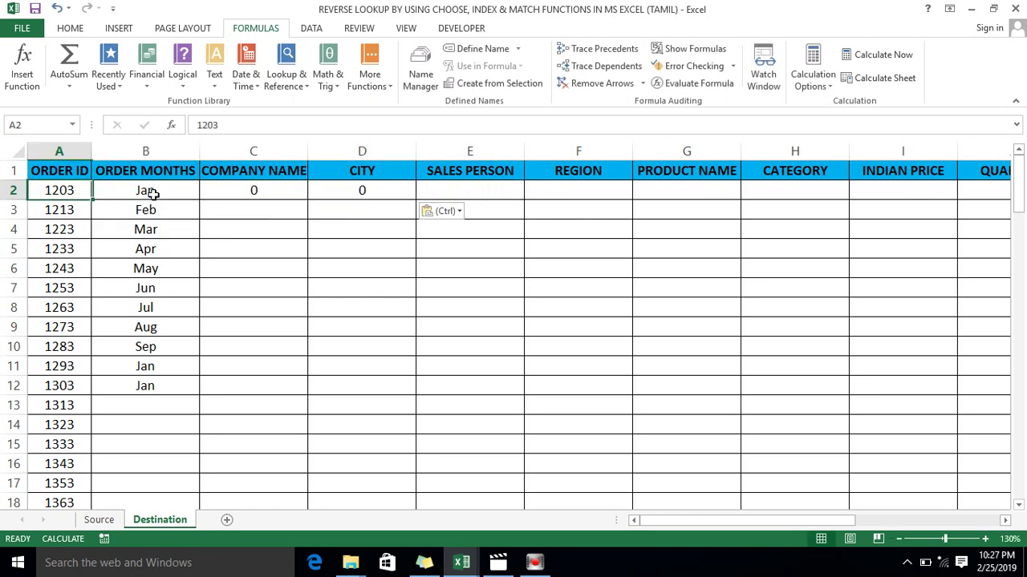
pyautogui.press('Right')
pyautogui.press('Right')
pyautogui.press('F2')
pyautogui.press('Left')
pyautogui.press('Left')
pyautogui.press('Left')
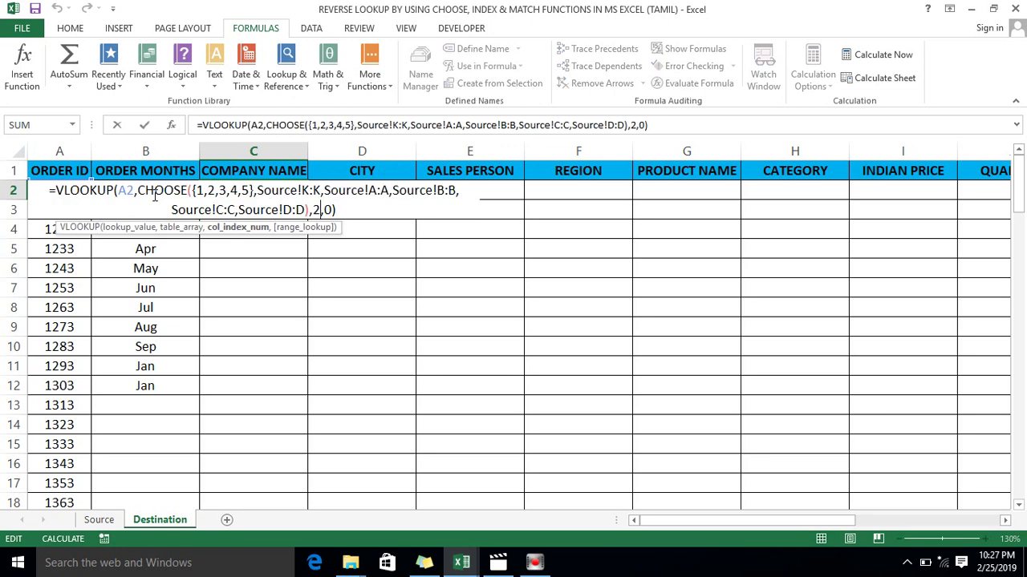
pyautogui.press('BackSpace')
pyautogui.write('3')
pyautogui.press('Return')
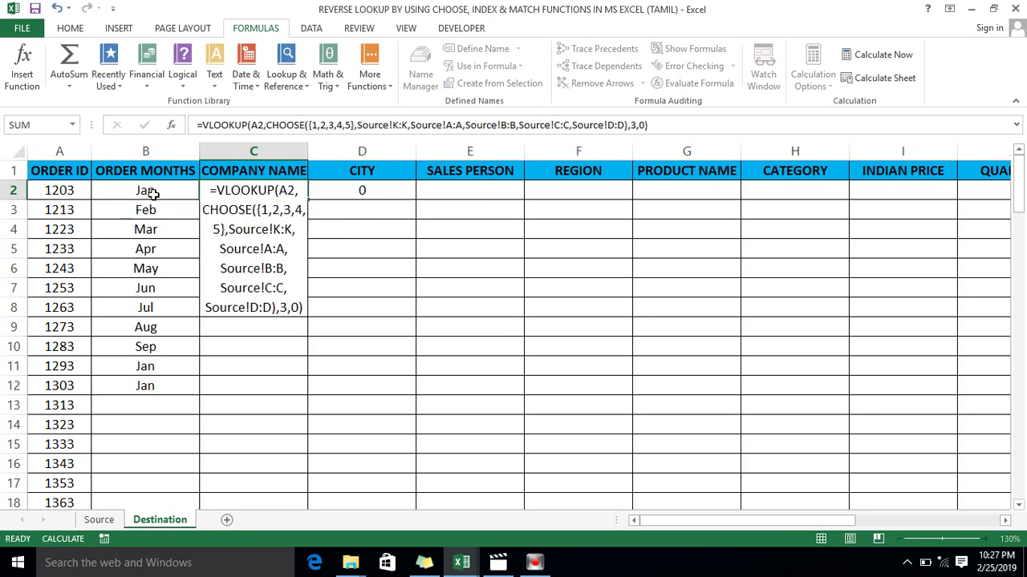
# Change D2's column index to 4.
pyautogui.press('Right')
pyautogui.press('Left')
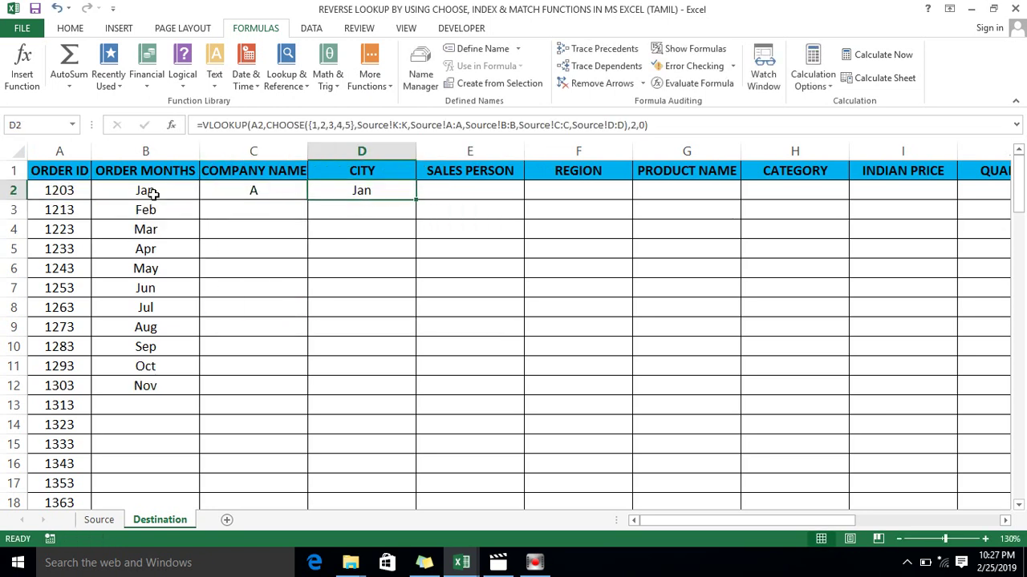
pyautogui.press('F2')
pyautogui.press('BackSpace')
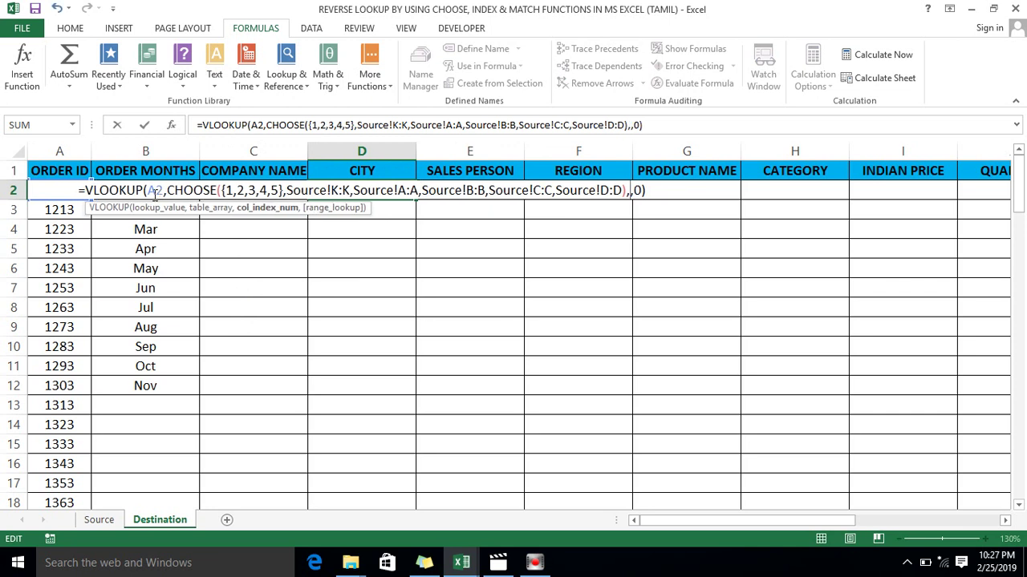
pyautogui.write('4')
pyautogui.hotkey('ctrl', 'Return')
# Paste the lookup formula into E2 with column index 5.
pyautogui.press('Right')
pyautogui.press('Left')
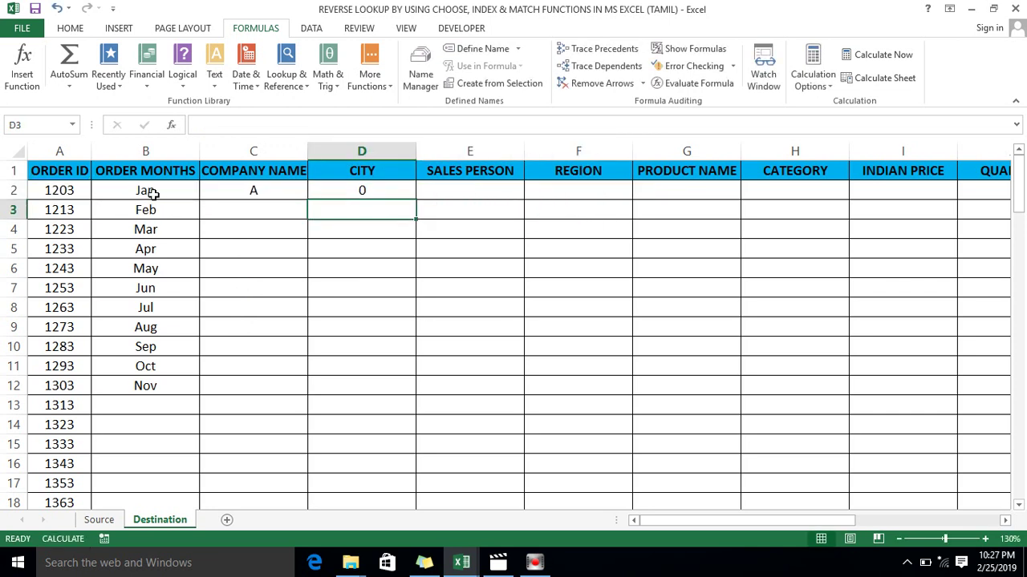
pyautogui.press('Right')
pyautogui.press('Left')
pyautogui.press('Right')
pyautogui.hotkey('ctrl', 'v')
pyautogui.press('F2')
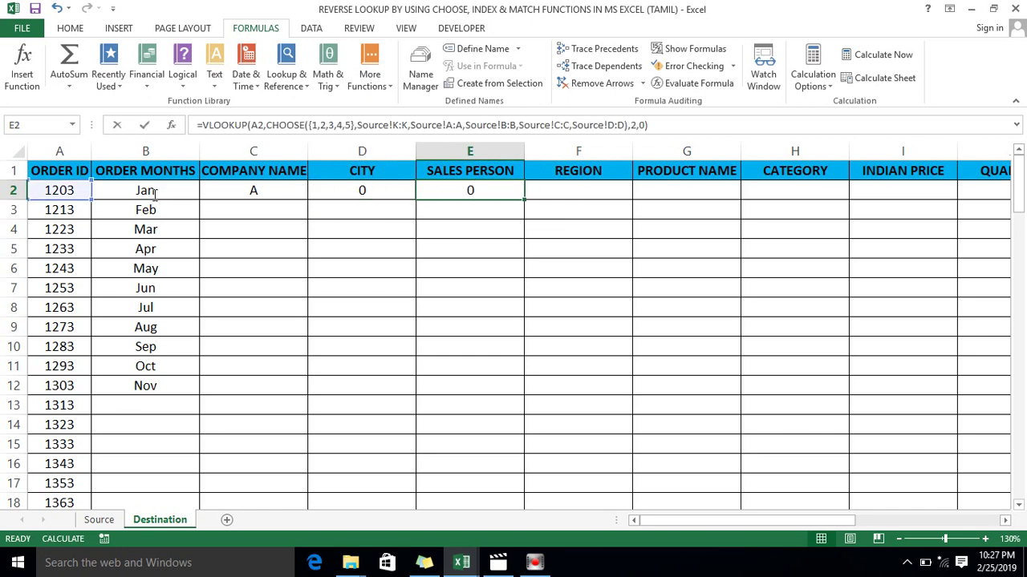
pyautogui.press('BackSpace')
pyautogui.write('5')
pyautogui.press('Return')
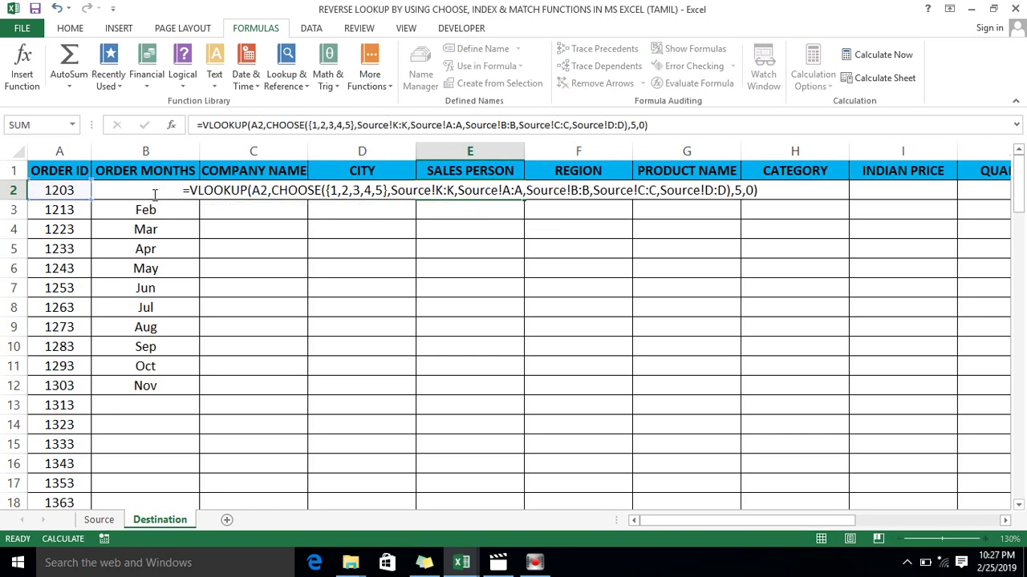
# Copy C2's formula across D2:E2.
pyautogui.press('Home')
pyautogui.press('Up')
pyautogui.press('Right')
pyautogui.press('Right')
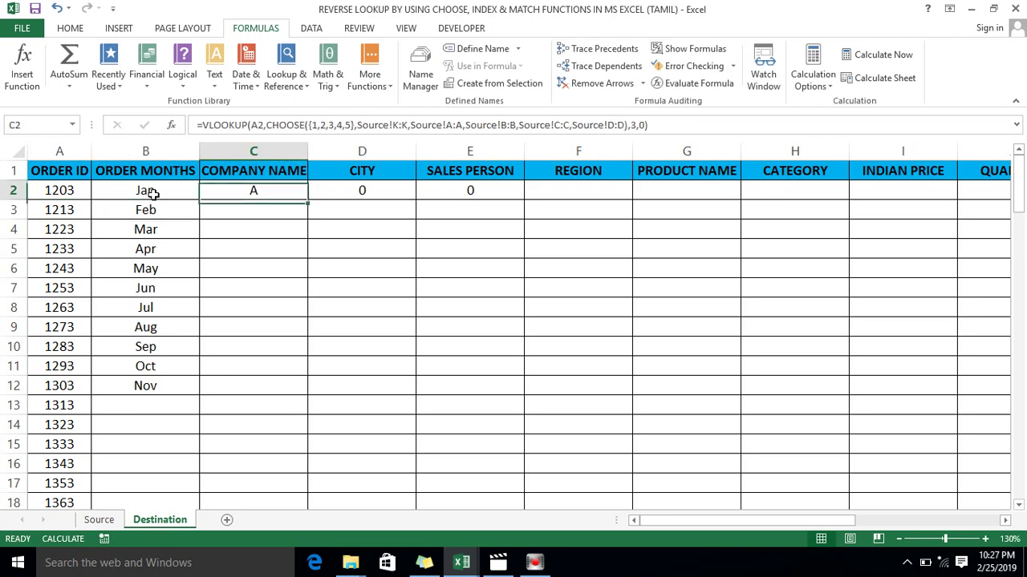
pyautogui.hotkey('ctrl', 'c')
pyautogui.hotkey('shift', 'Right')
pyautogui.hotkey('shift', 'Right')
pyautogui.hotkey('ctrl', 'v')
pyautogui.press('Left')
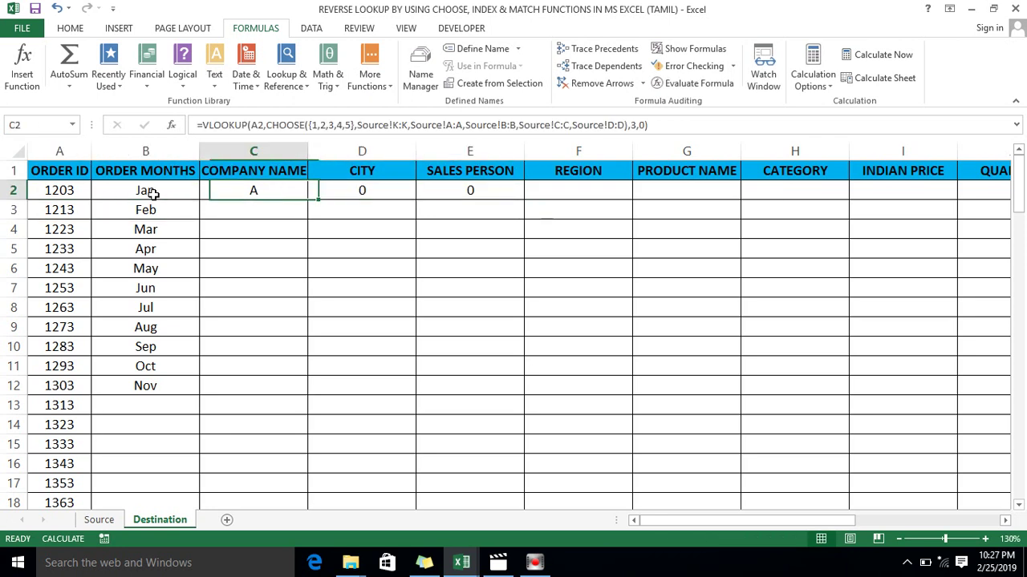
pyautogui.press('Left')
pyautogui.press('Escape')
pyautogui.press('Right')
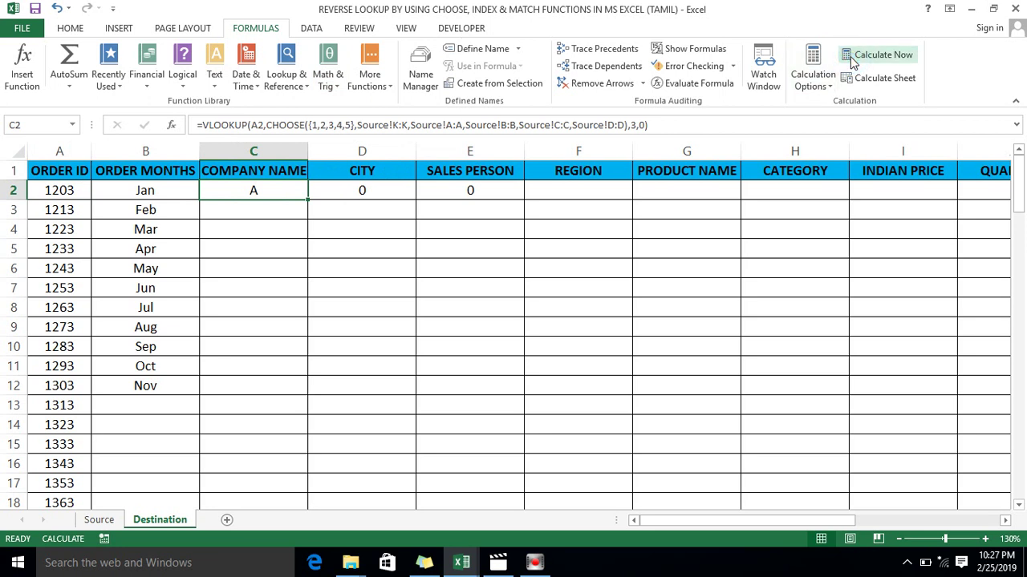
# Inspect the results in F2, D4, B3 and the COMPANY NAME formula in C2.
pyautogui.click(528, 201)
pyautogui.click(364, 229)
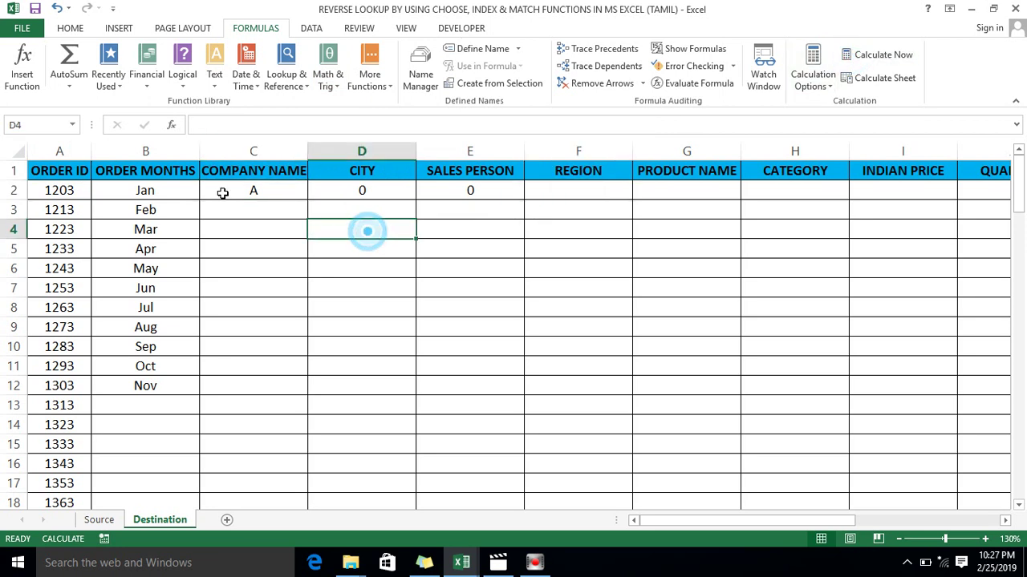
pyautogui.click(171, 207)
pyautogui.click(247, 186)
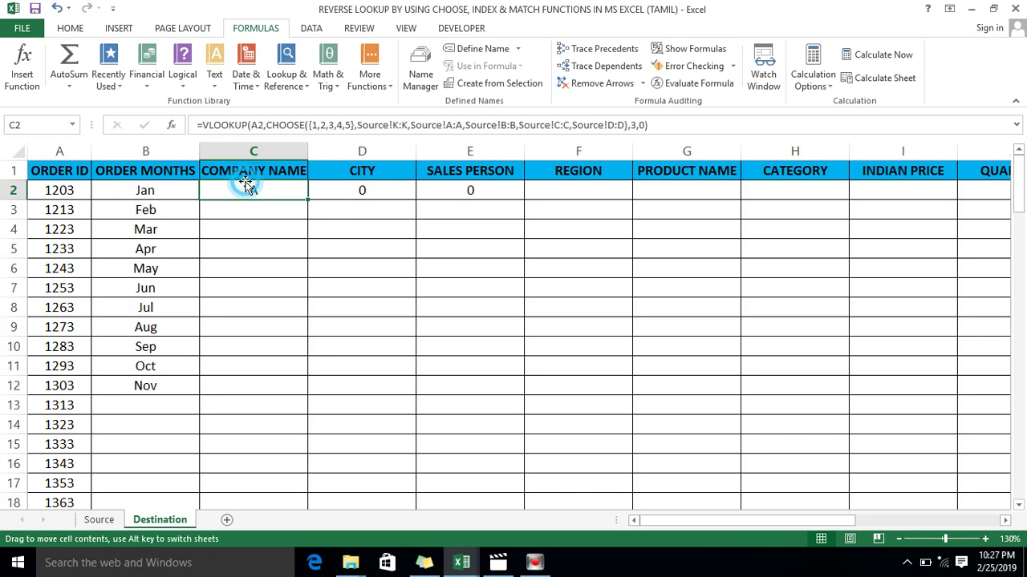
# Fill the C2:E2 lookup formulas down through row 12 and check the COMPANY NAME results.
pyautogui.hotkey('shift', 'Right')
pyautogui.hotkey('shift', 'Right')
pyautogui.hotkey('shift', 'Down')
pyautogui.hotkey('shift', 'Down')
pyautogui.hotkey('shift', 'Down')
pyautogui.hotkey('shift', 'Down')
pyautogui.hotkey('shift', 'Down')
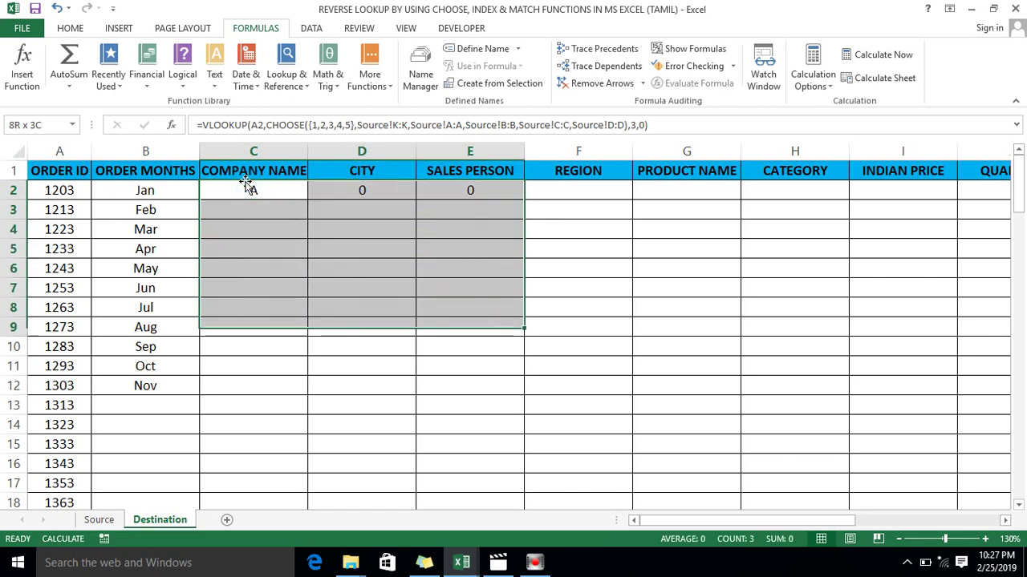
pyautogui.hotkey('shift', 'Down')
pyautogui.hotkey('shift', 'Down')
pyautogui.hotkey('shift', 'Down')
pyautogui.hotkey('ctrl', 'd')
pyautogui.press('Left')
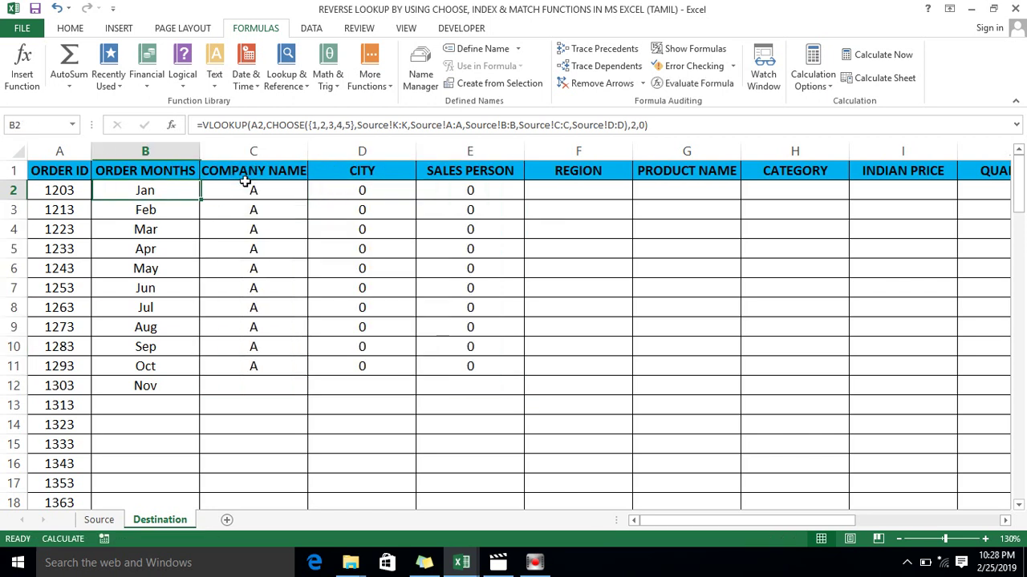
pyautogui.press('Down')
pyautogui.press('Down')
pyautogui.press('Down')
pyautogui.press('Right')
pyautogui.press('Right')
pyautogui.press('Left')
pyautogui.press('Left')
pyautogui.press('Right')
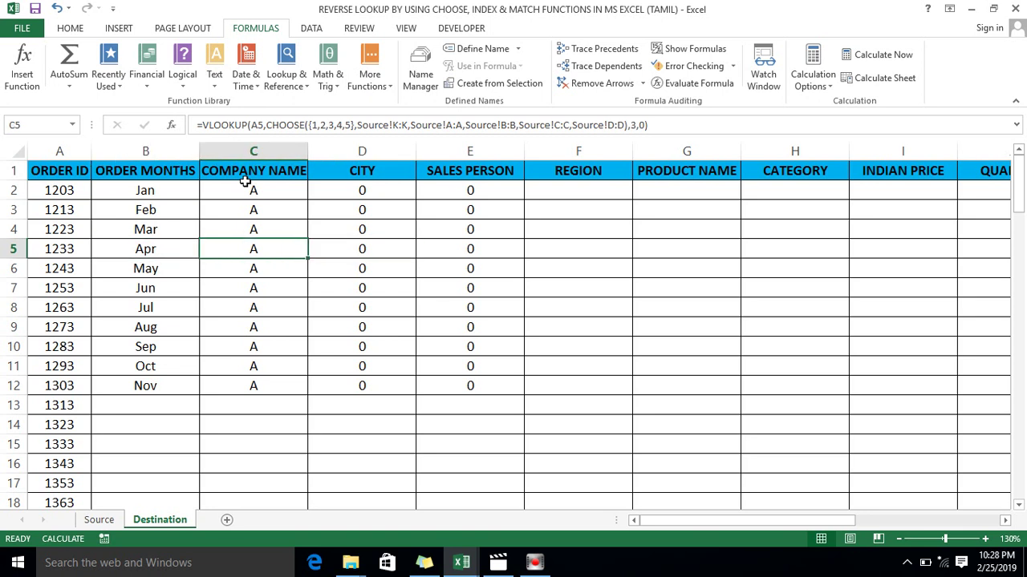
pyautogui.press('Up')
pyautogui.press('Up')
pyautogui.press('Up')
# Extend the ORDER MONTHS formula from B12 down to row 23, showing Nov below row 12.
pyautogui.press('Down')
pyautogui.press('Down')
pyautogui.press('Down')
pyautogui.press('Up')
pyautogui.press('Up')
pyautogui.press('Left')
pyautogui.press('Right')
pyautogui.press('Left')
pyautogui.press('Down')
pyautogui.press('Down')
pyautogui.press('Down')
pyautogui.press('Down')
pyautogui.press('Down')
pyautogui.press('Down')
pyautogui.press('Up')
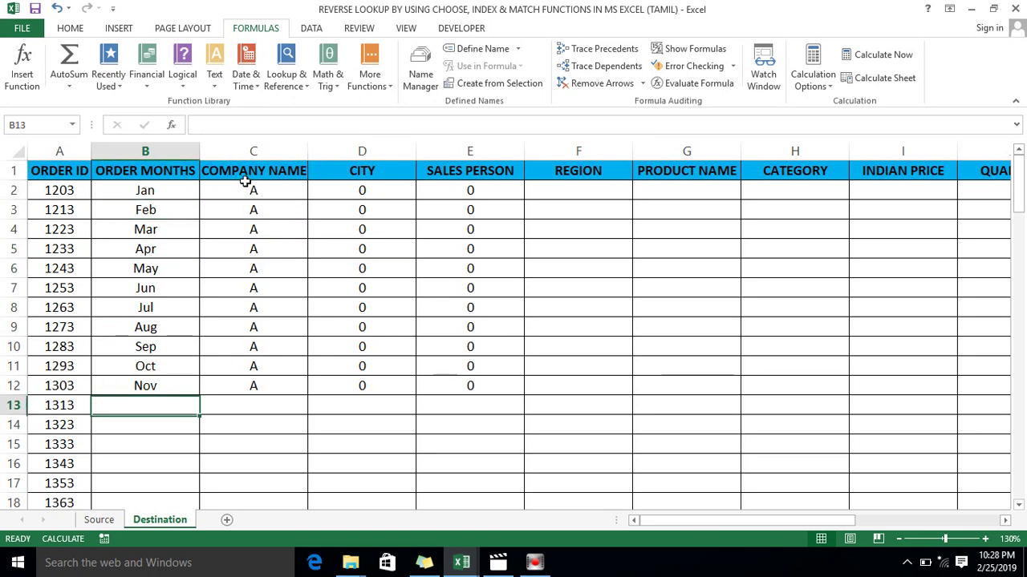
pyautogui.press('Up')
pyautogui.press('Up')
pyautogui.press('Down')
pyautogui.hotkey('shift', 'Down')
pyautogui.hotkey('shift', 'Down')
pyautogui.hotkey('shift', 'Down')
pyautogui.hotkey('shift', 'Down')
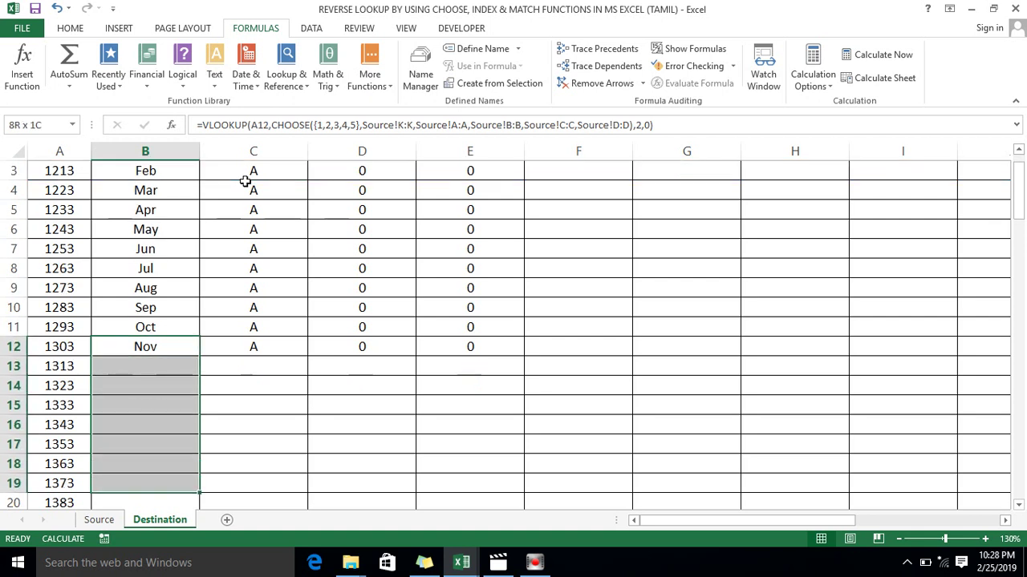
pyautogui.hotkey('shift', 'Down')
pyautogui.hotkey('shift', 'Down')
pyautogui.hotkey('shift', 'Down')
pyautogui.hotkey('shift', 'Down')
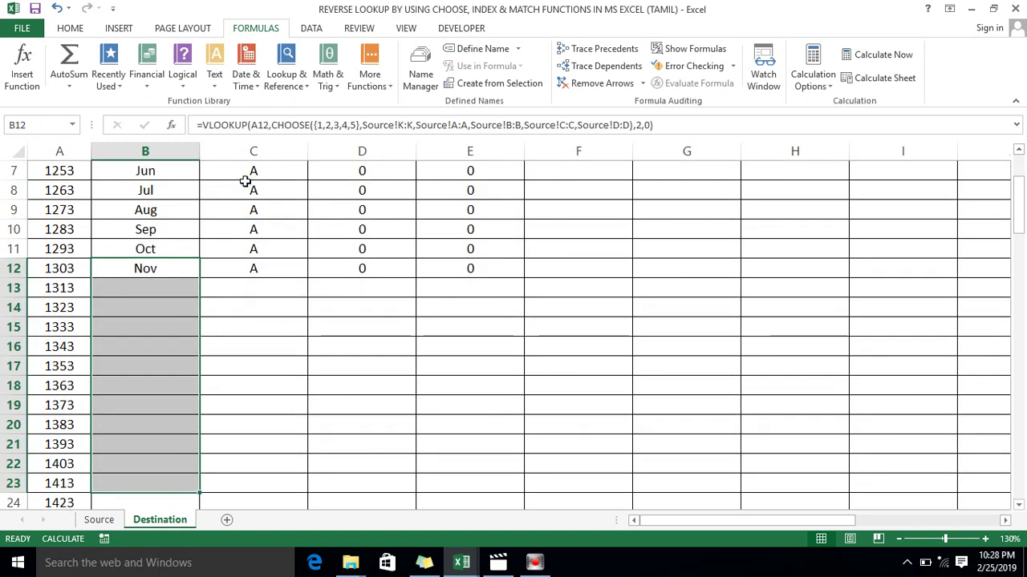
pyautogui.hotkey('ctrl', 'd')
pyautogui.press('Down')
pyautogui.press('Down')
pyautogui.press('Down')
pyautogui.hotkey('ctrl', 'Up')
pyautogui.press('Down')
pyautogui.press('Down')
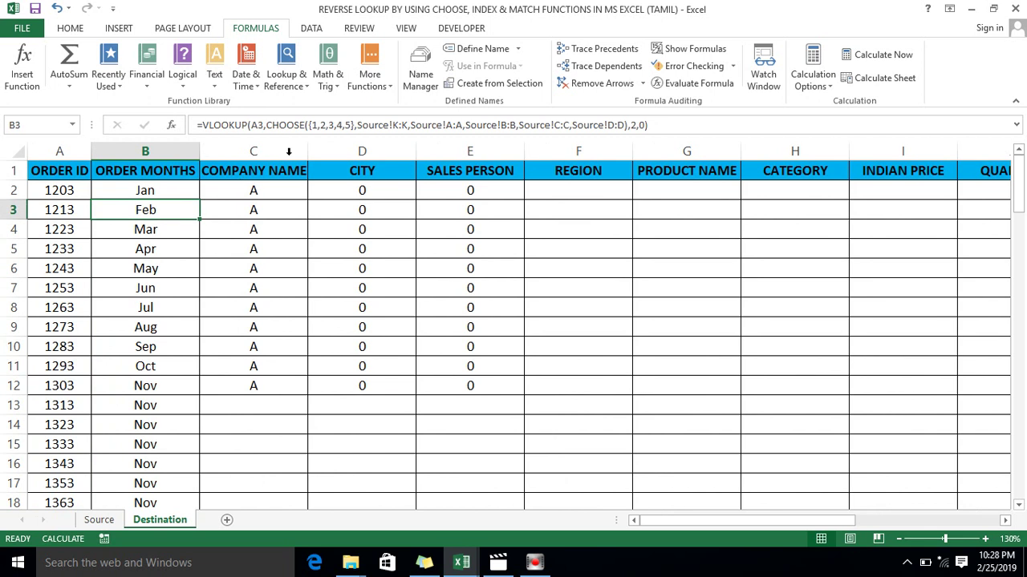
# Recalculate the sheet so rows 2–12 show looked-up company names, cities and salesperson names.
pyautogui.click(377, 226)
pyautogui.click(442, 230)
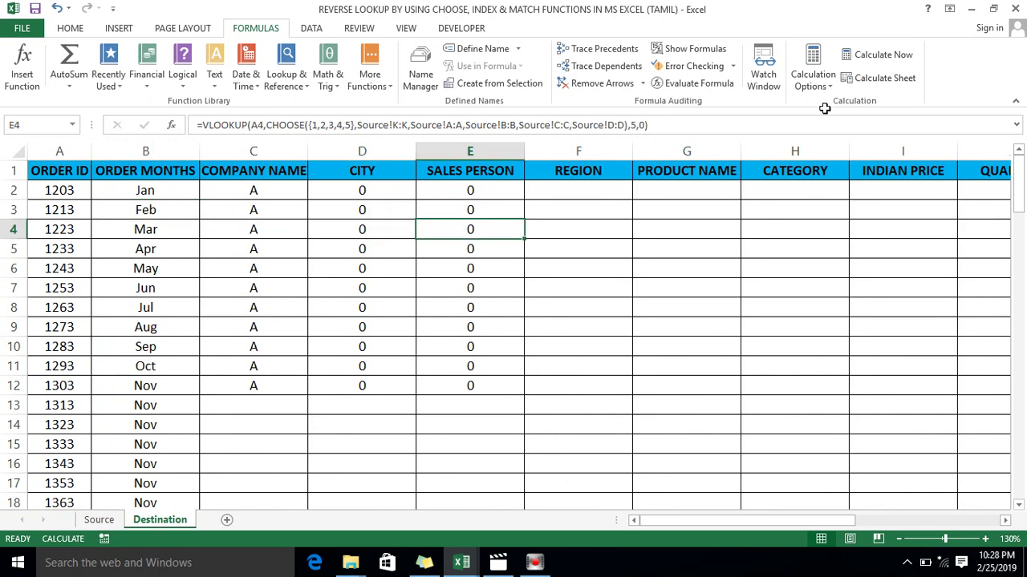
pyautogui.click(870, 78)
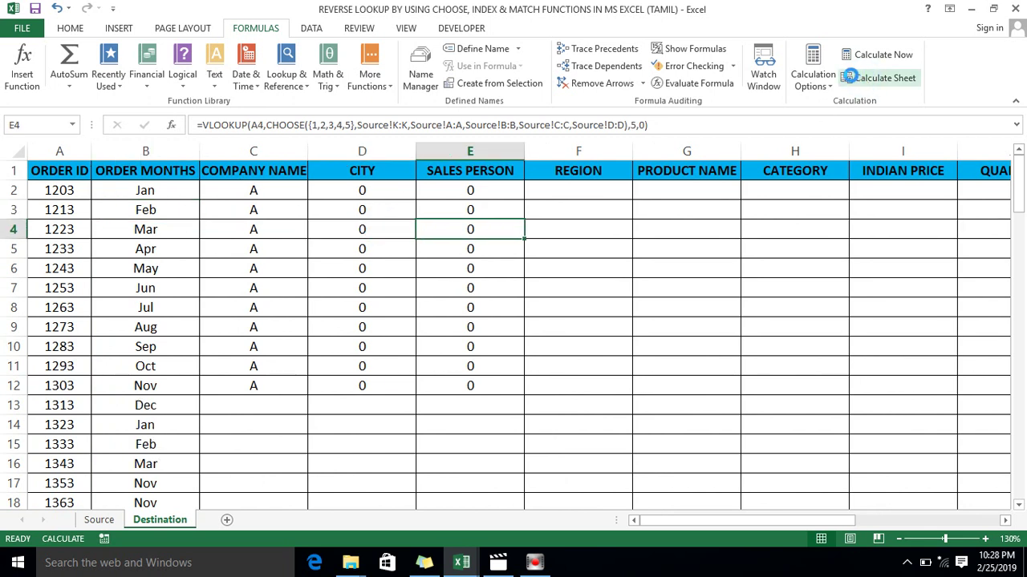
pyautogui.click(360, 324)
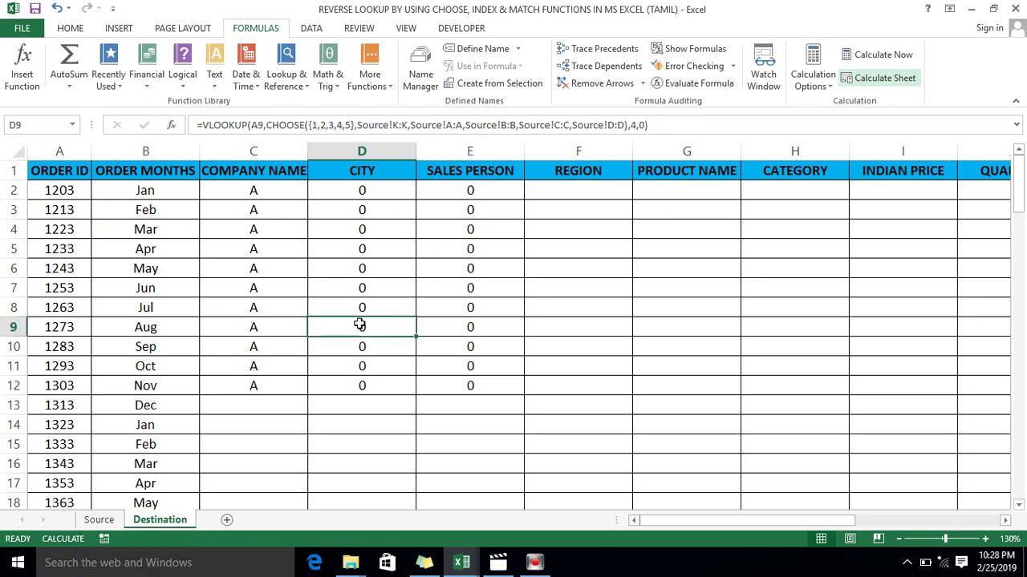
pyautogui.click(166, 385)
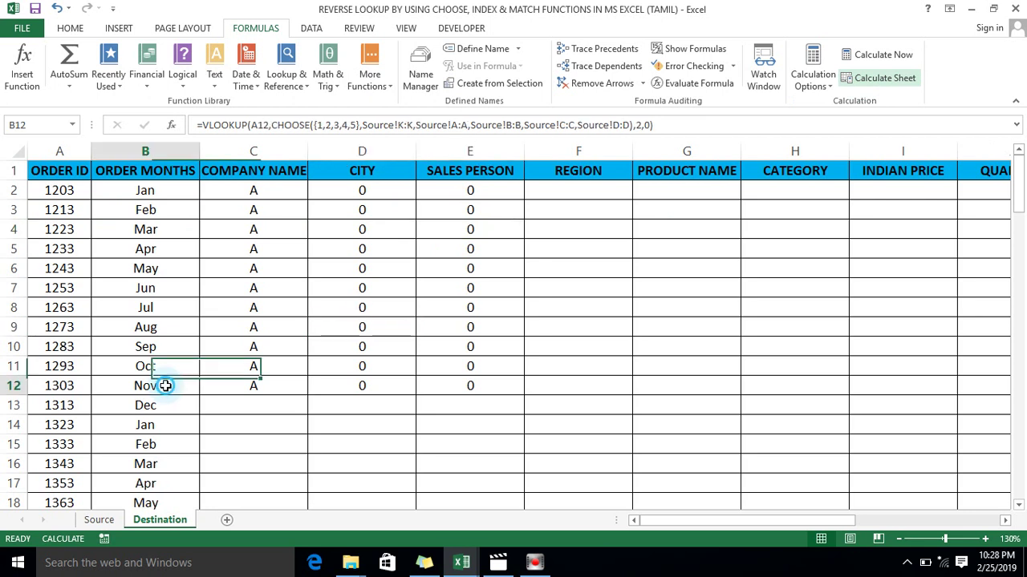
pyautogui.click(223, 300)
# Fill the ORDER MONTHS formula from row 23 down to row 100.
pyautogui.press('Down')
pyautogui.press('Down')
pyautogui.press('Down')
pyautogui.press('Left')
pyautogui.press('Down')
pyautogui.press('Down')
pyautogui.press('Down')
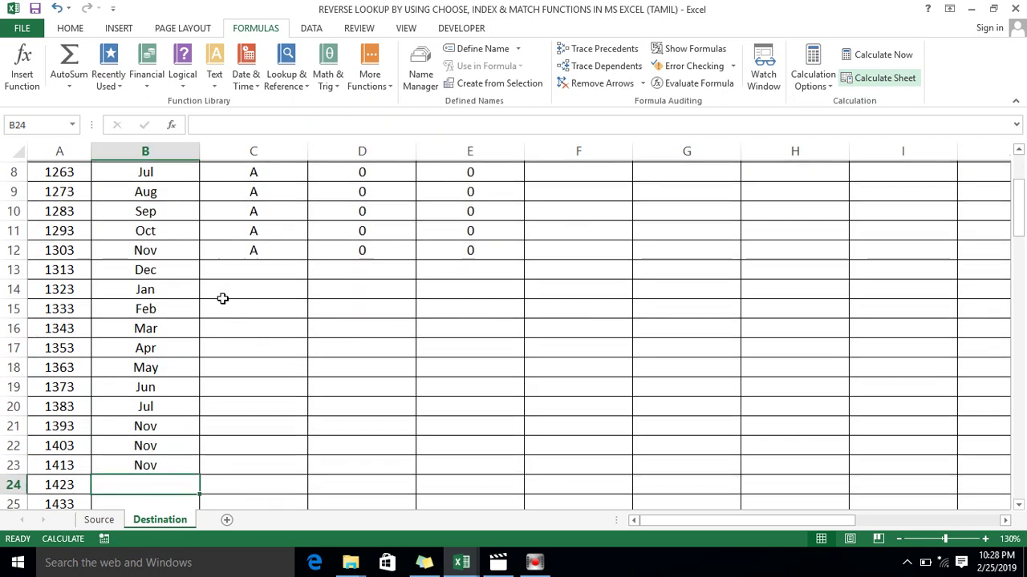
pyautogui.press('Left')
pyautogui.press('Down')
pyautogui.hotkey('ctrl', 'Down')
pyautogui.press('Right')
pyautogui.hotkey('ctrl', 'shift', 'Up')
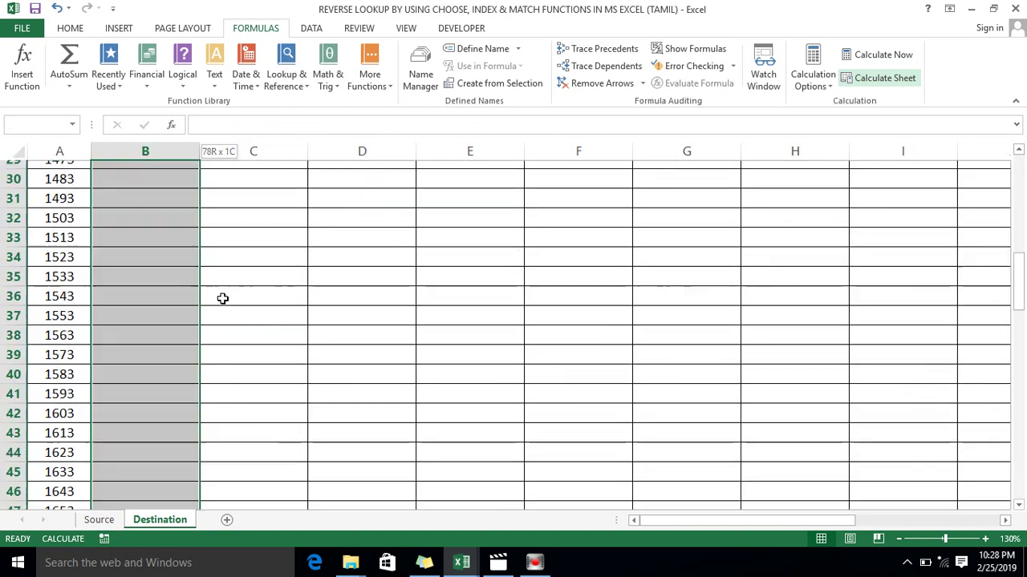
pyautogui.hotkey('ctrl', 'v')
pyautogui.hotkey('ctrl', 'Down')
pyautogui.press('Down')
pyautogui.press('Down')
pyautogui.press('Down')
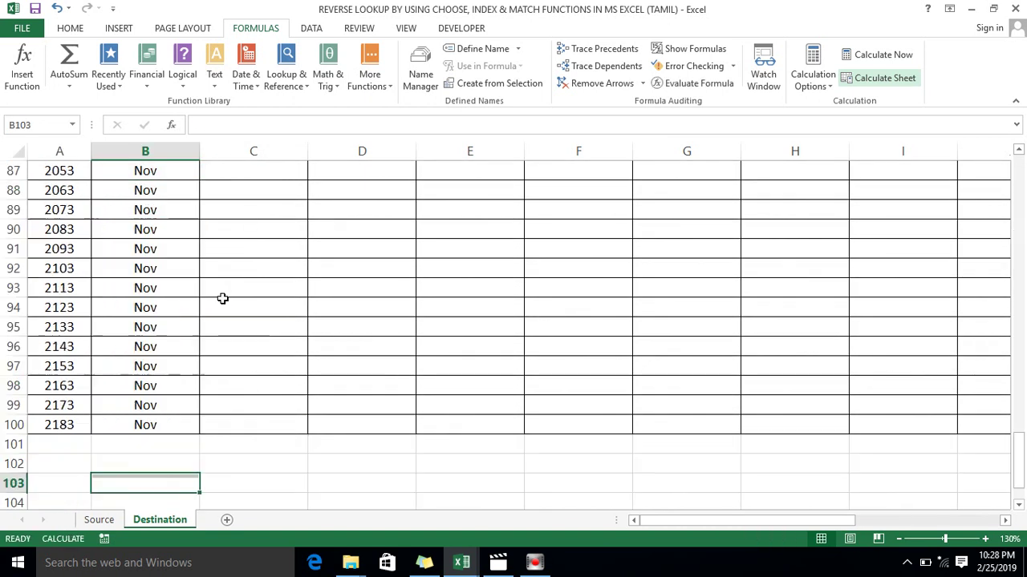
pyautogui.press('Down')
pyautogui.press('Down')
pyautogui.press('Down')
pyautogui.hotkey('ctrl', 'Up')
pyautogui.press('Up')
pyautogui.hotkey('ctrl', 'Up')
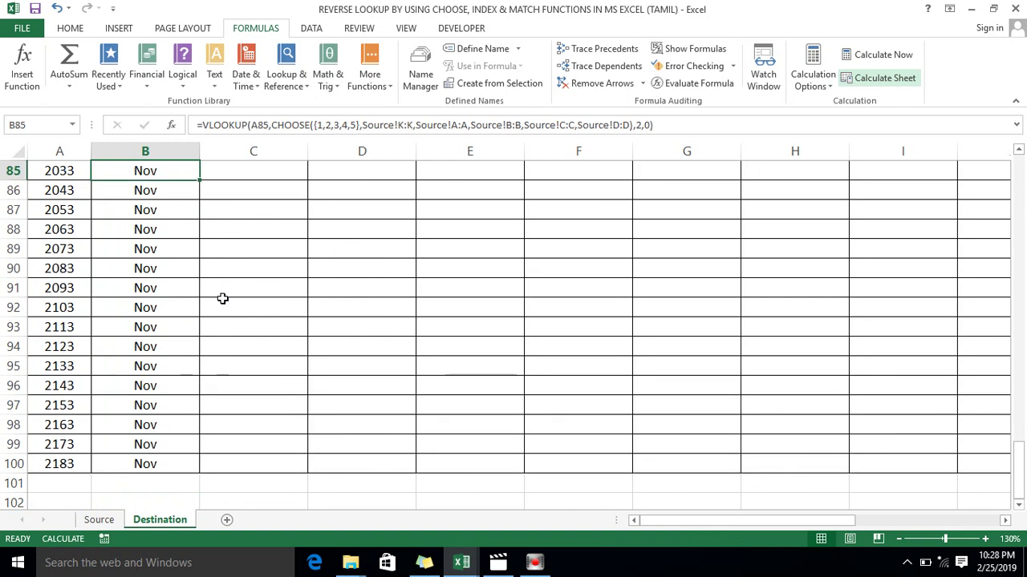
pyautogui.press('Down')
pyautogui.press('Down')
pyautogui.press('Down')
# Review the COMPANY NAME and CITY formulas in rows 2–4.
pyautogui.press('Right')
pyautogui.press('Right')
pyautogui.press('Left')
pyautogui.press('Right')
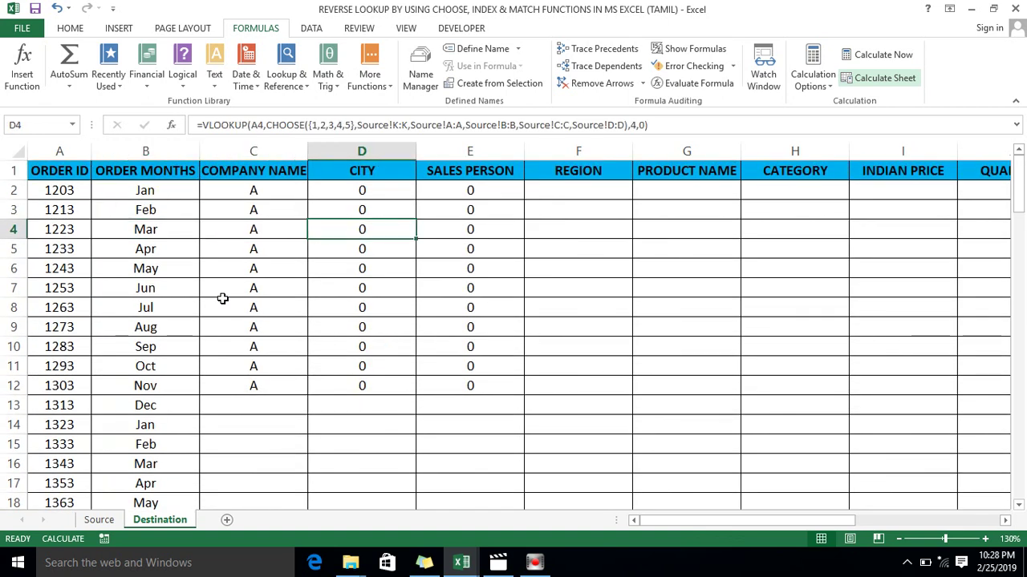
pyautogui.press('Left')
pyautogui.press('Up')
pyautogui.press('Up')
pyautogui.press('Right')
pyautogui.press('Right')
pyautogui.press('Left')
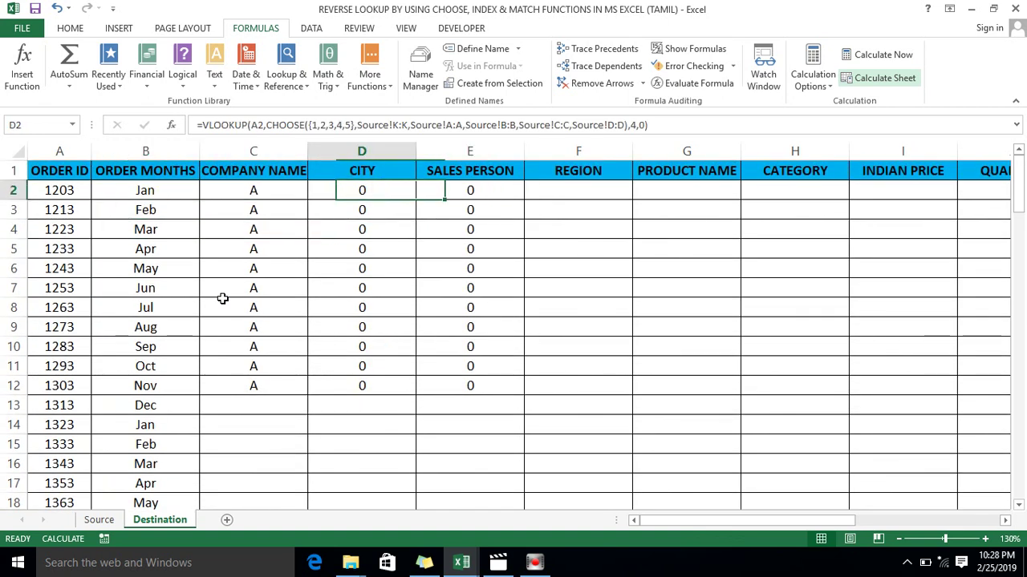
pyautogui.press('Right')
pyautogui.press('Left')
pyautogui.press('Left')
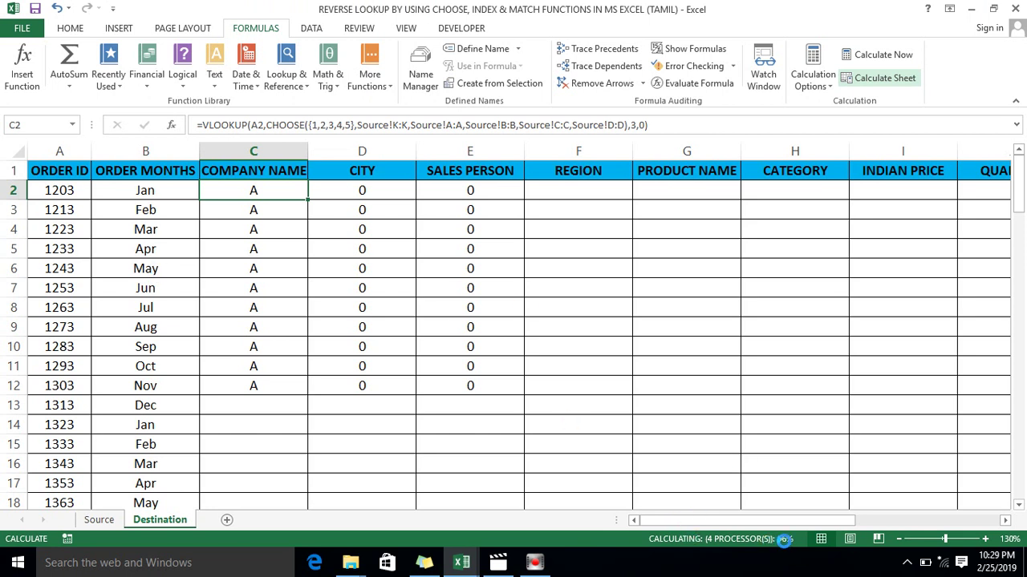
pyautogui.click(227, 267)
pyautogui.press('Right')
pyautogui.press('Left')
pyautogui.press('Left')
pyautogui.press('Left')
pyautogui.press('Right')
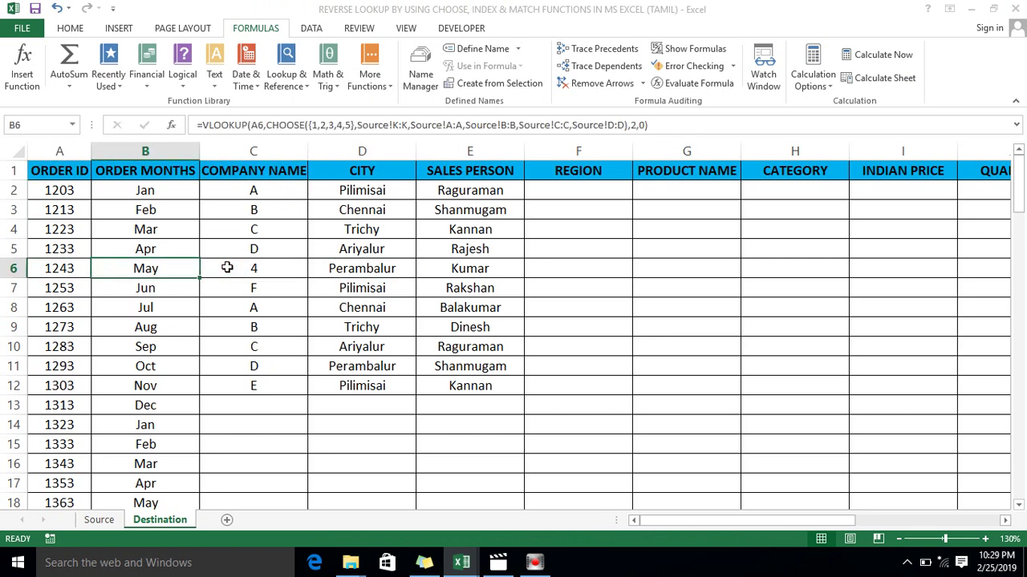
pyautogui.hotkey('ctrl', 'Down')
pyautogui.press('Right')
pyautogui.hotkey('shift', 'Right')
pyautogui.hotkey('shift', 'Right')
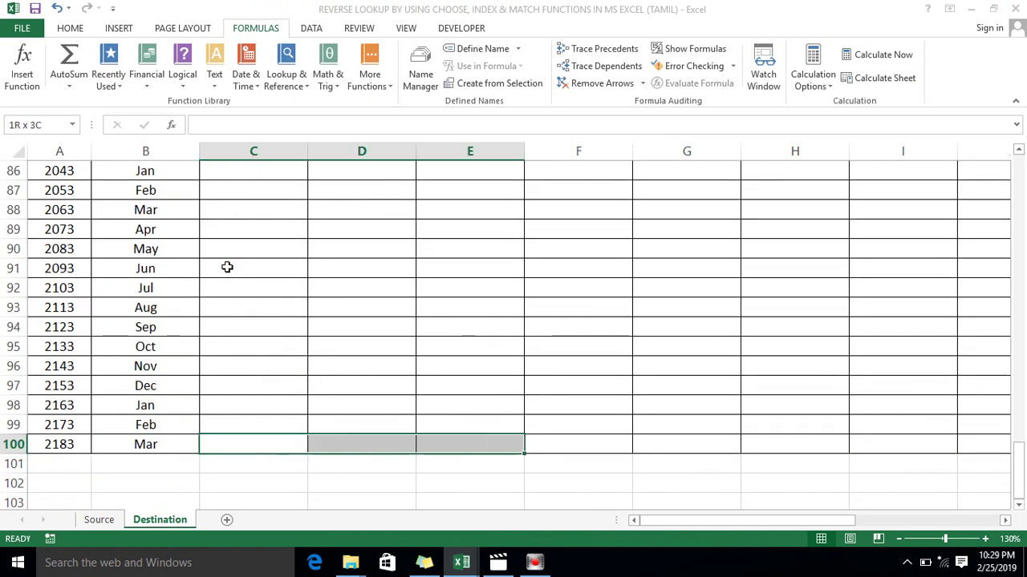
pyautogui.hotkey('ctrl', 'shift', 'Up')
pyautogui.press('Delete')
pyautogui.press('Up')
pyautogui.press('Up')
pyautogui.press('Up')
pyautogui.press('Up')
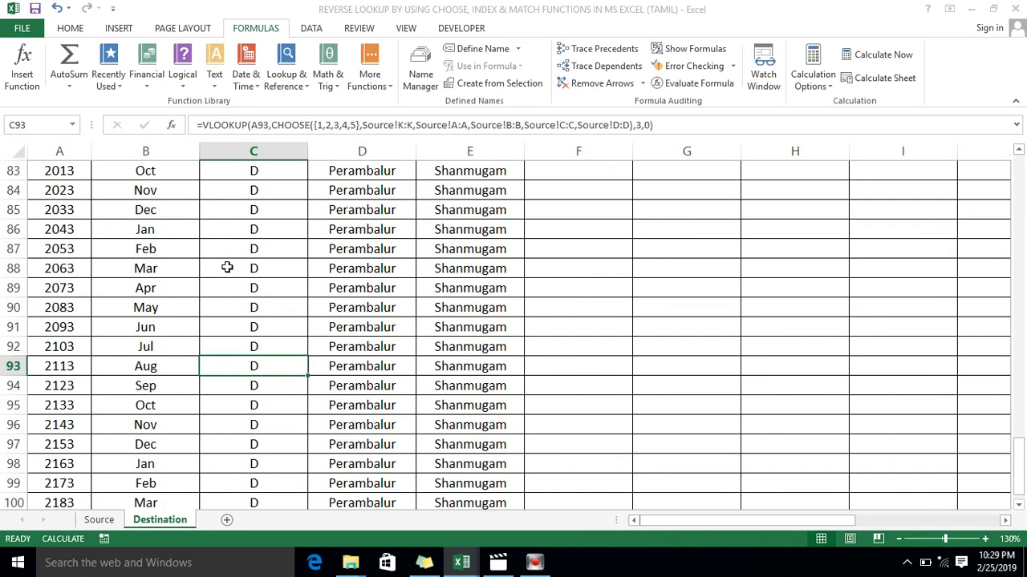
pyautogui.hotkey('ctrl', 'Up')
pyautogui.press('Down')
pyautogui.press('Down')
pyautogui.press('Down')
pyautogui.hotkey('ctrl', 'Down')
pyautogui.press('Down')
pyautogui.press('Down')
pyautogui.press('Up')
pyautogui.press('Up')
pyautogui.press('Up')
pyautogui.press('Up')
pyautogui.press('Up')
pyautogui.press('Up')
pyautogui.press('Right')
pyautogui.hotkey('ctrl', 'Up')
pyautogui.press('Down')
pyautogui.press('Down')
pyautogui.press('Left')
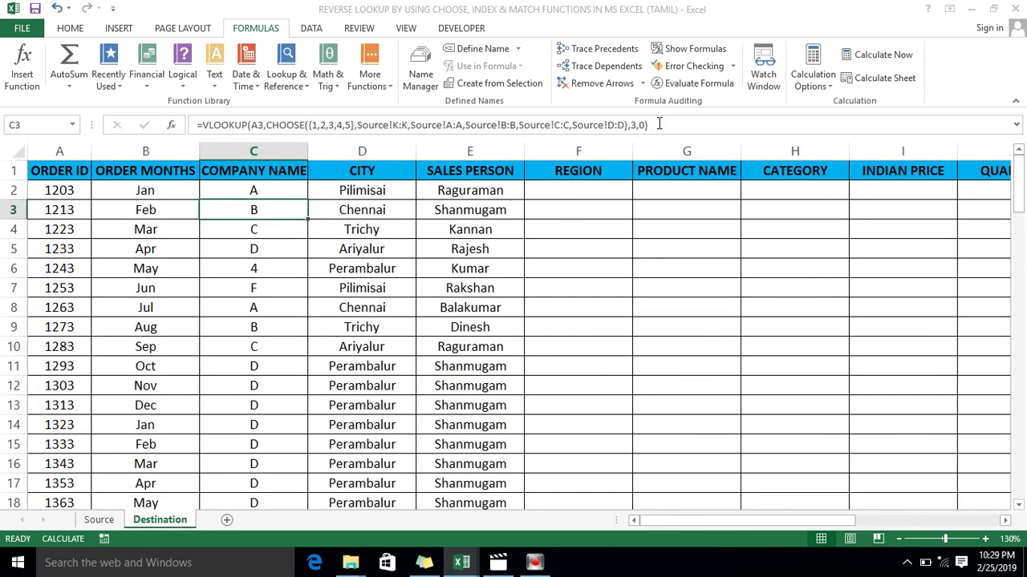
pyautogui.click(855, 56)
pyautogui.click(855, 56)
pyautogui.click(245, 273)
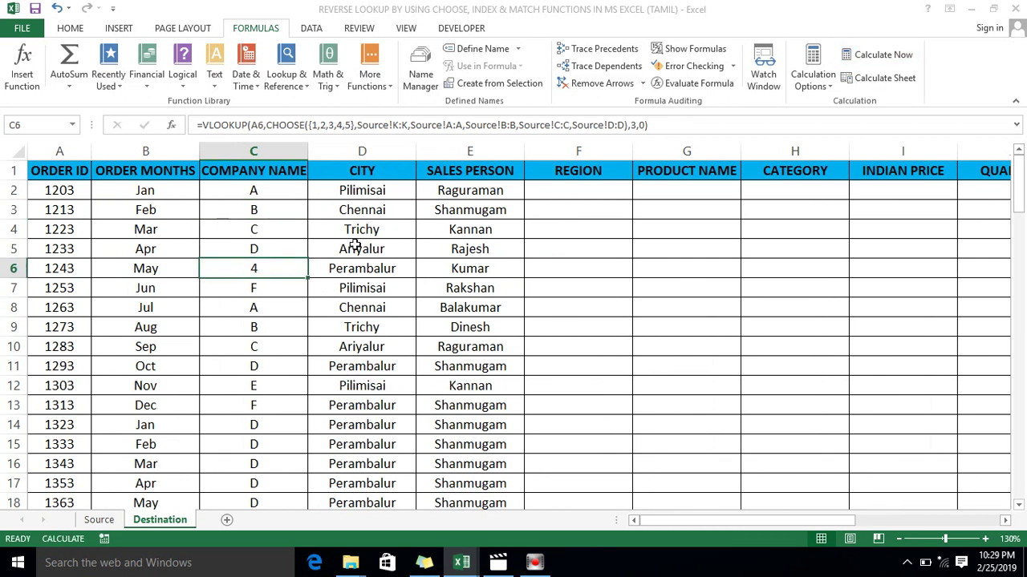
pyautogui.click(378, 410)
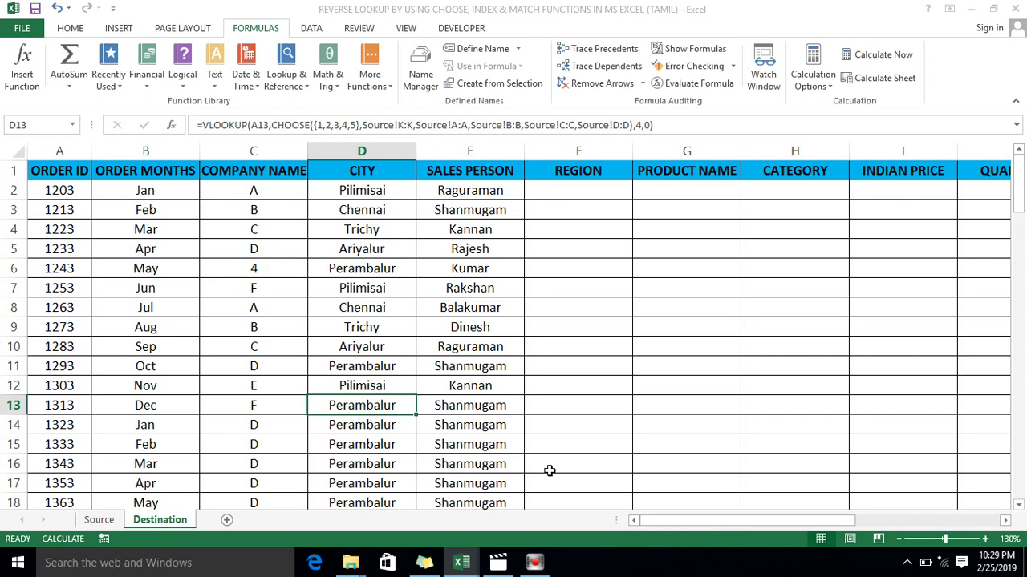
pyautogui.click(341, 420)
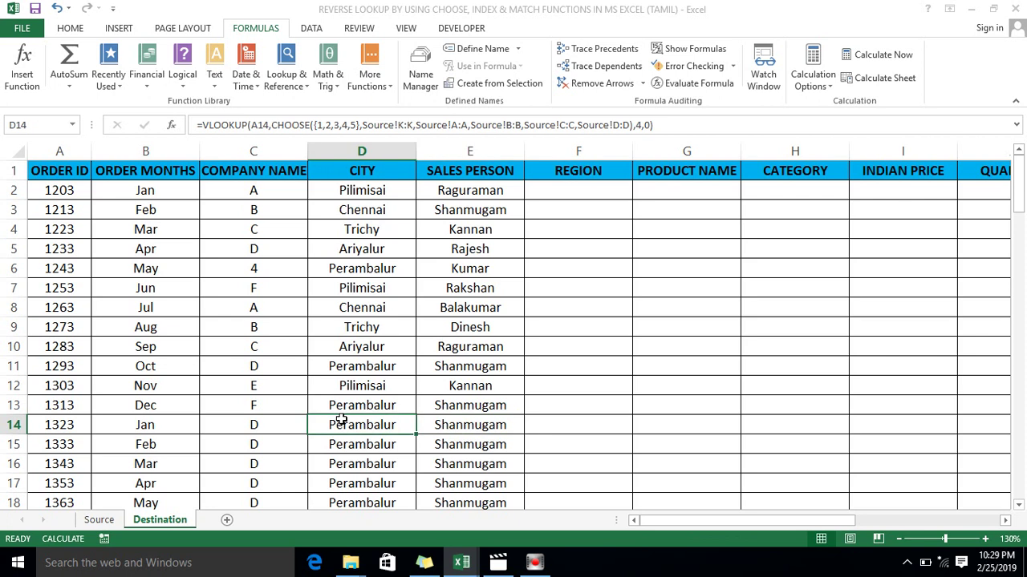
pyautogui.press('Down')
pyautogui.press('Down')
pyautogui.press('Down')
pyautogui.press('Down')
pyautogui.hotkey('ctrl', 'Down')
pyautogui.press('Down')
pyautogui.press('Up')
pyautogui.hotkey('ctrl', 'Up')
pyautogui.press('Down')
pyautogui.press('Left')
pyautogui.press('Left')
pyautogui.press('Left')
pyautogui.press('Right')
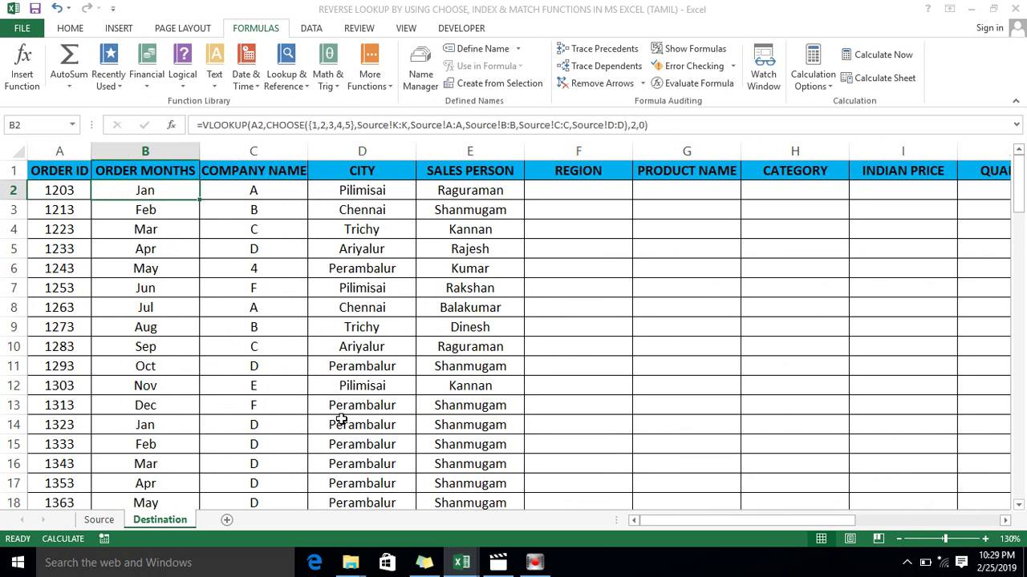
pyautogui.hotkey('ctrl', 'Down')
pyautogui.press('Down')
pyautogui.press('Down')
pyautogui.press('Down')
pyautogui.press('Up')
pyautogui.press('Up')
pyautogui.press('Up')
pyautogui.press('Right')
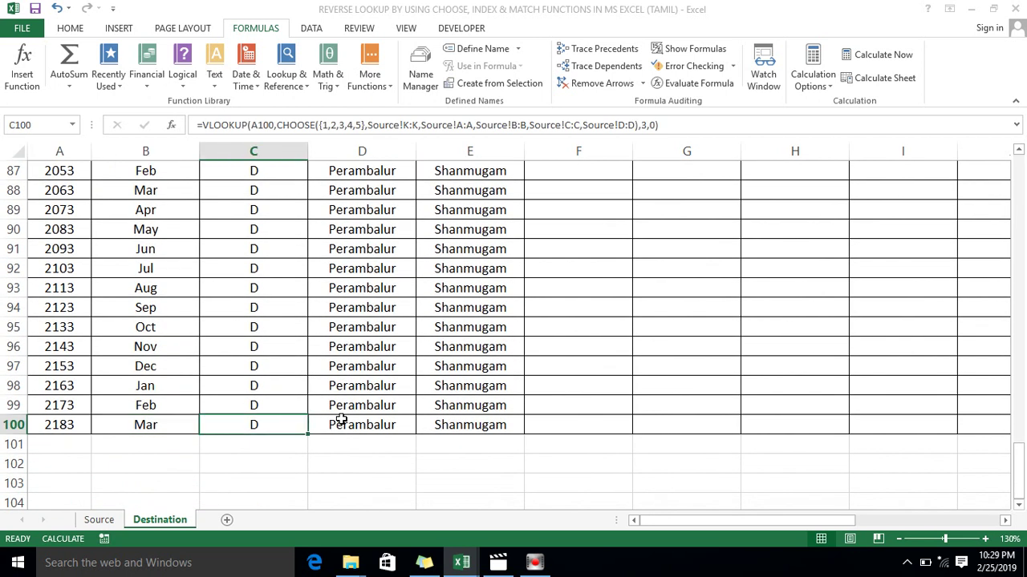
pyautogui.hotkey('ctrl', 'Up')
pyautogui.press('Down')
pyautogui.press('Down')
pyautogui.hotkey('ctrl', 'Down')
pyautogui.press('Down')
pyautogui.press('Up')
pyautogui.press('Right')
pyautogui.press('Right')
pyautogui.hotkey('ctrl', 'Up')
pyautogui.press('Down')
pyautogui.press('Down')
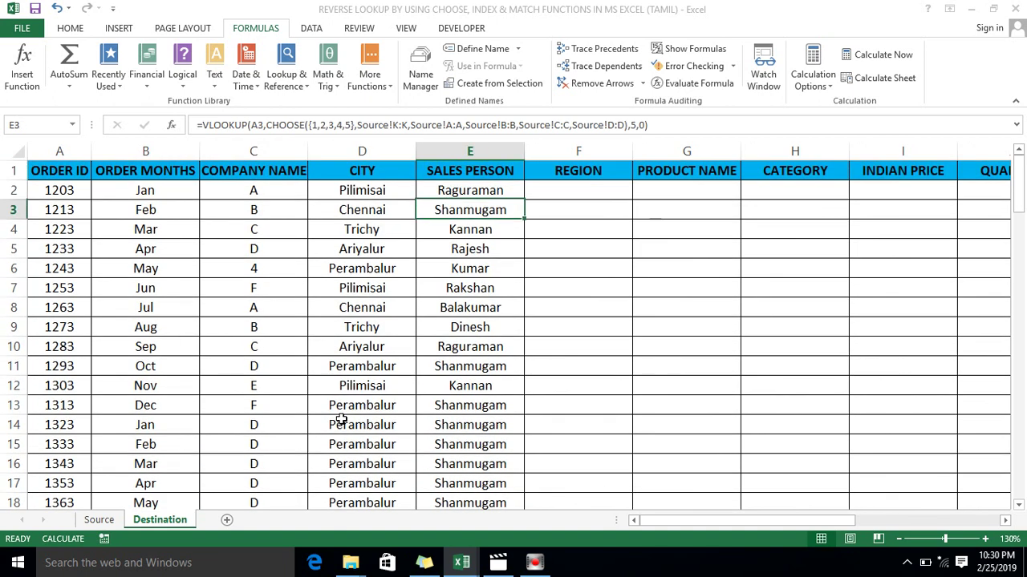
pyautogui.press('Left')
pyautogui.press('Left')
pyautogui.press('Left')
pyautogui.press('Right')
pyautogui.hotkey('ctrl', 'Down')
pyautogui.press('Down')
pyautogui.press('Down')
pyautogui.press('Up')
pyautogui.press('Up')
pyautogui.press('Right')
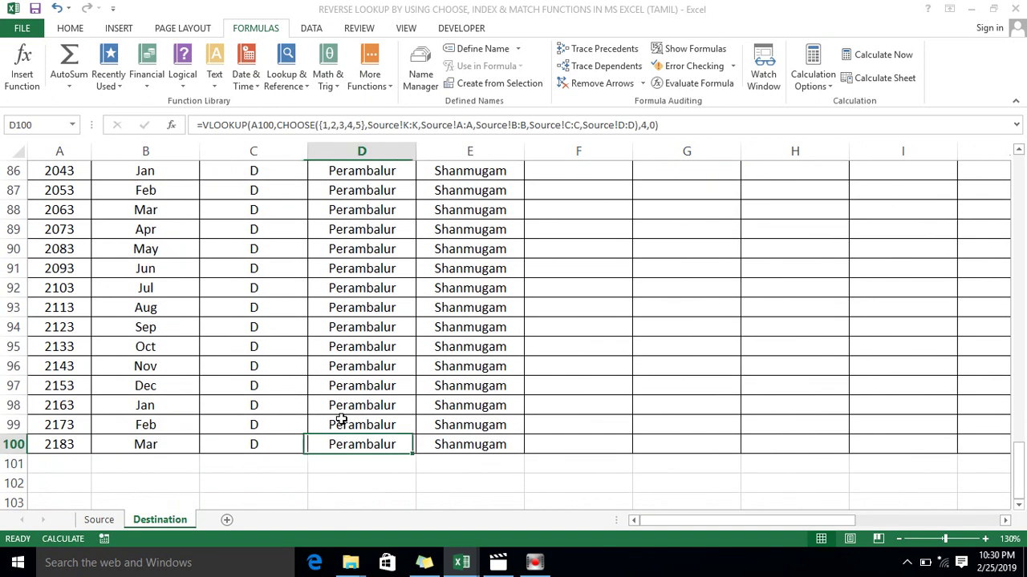
pyautogui.press('F9')
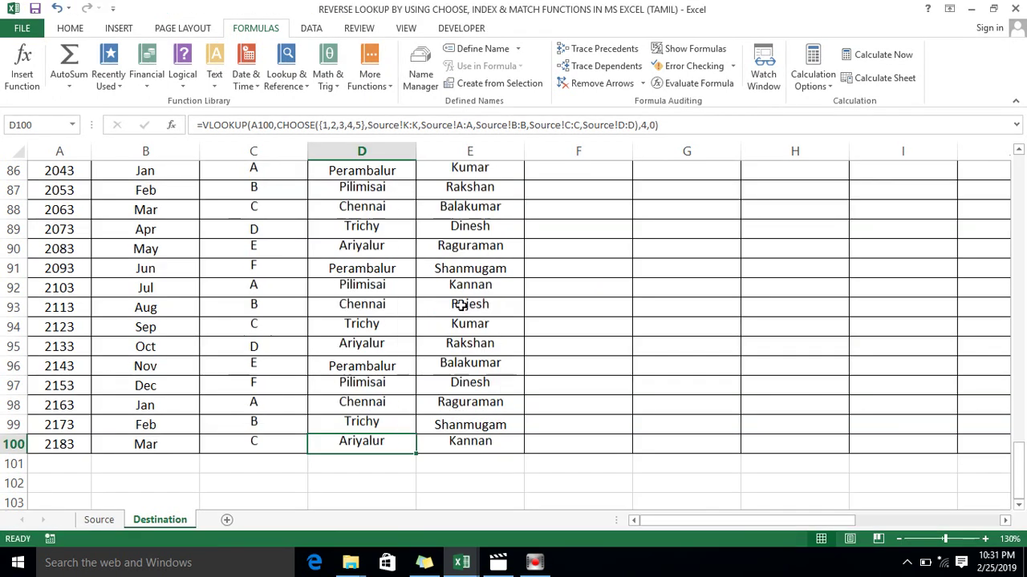
pyautogui.click(344, 283)
pyautogui.press('Up')
pyautogui.press('Up')
pyautogui.press('Up')
pyautogui.press('Up')
pyautogui.press('Up')
pyautogui.press('Up')
pyautogui.press('Up')
pyautogui.hotkey('ctrl', 'Up')
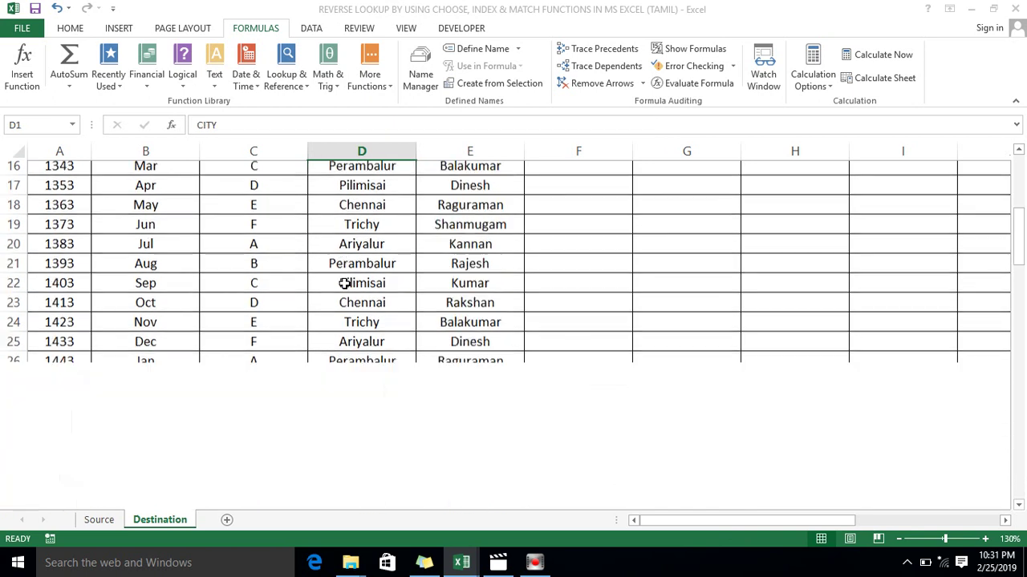
pyautogui.hotkey('ctrl', 'Down')
pyautogui.hotkey('ctrl', 'Up')
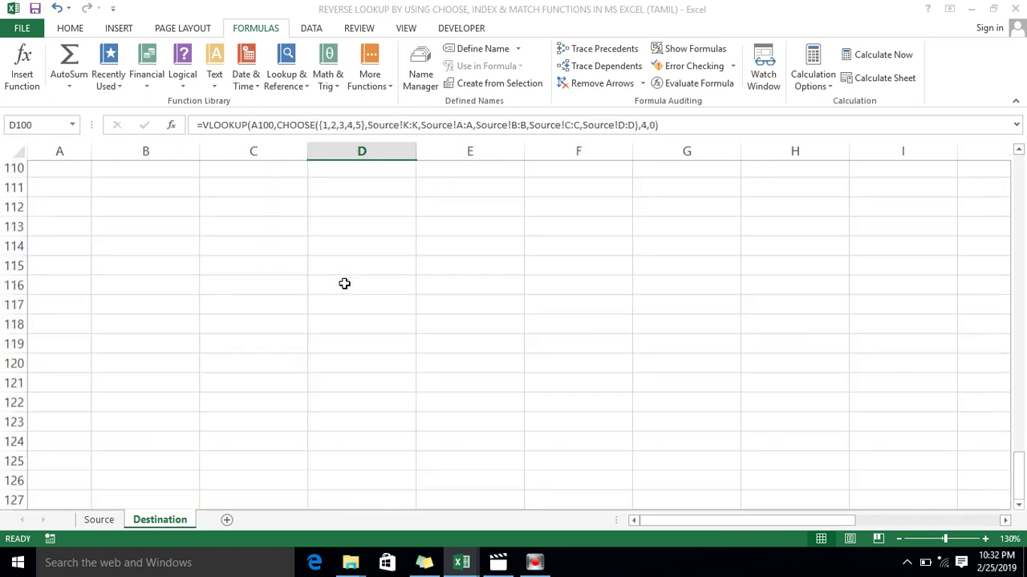
pyautogui.hotkey('ctrl', 'Up')
pyautogui.press('Down')
pyautogui.press('Right')
pyautogui.press('Right')
pyautogui.press('Right')
pyautogui.press('Left')
pyautogui.hotkey('shift', 'Right')
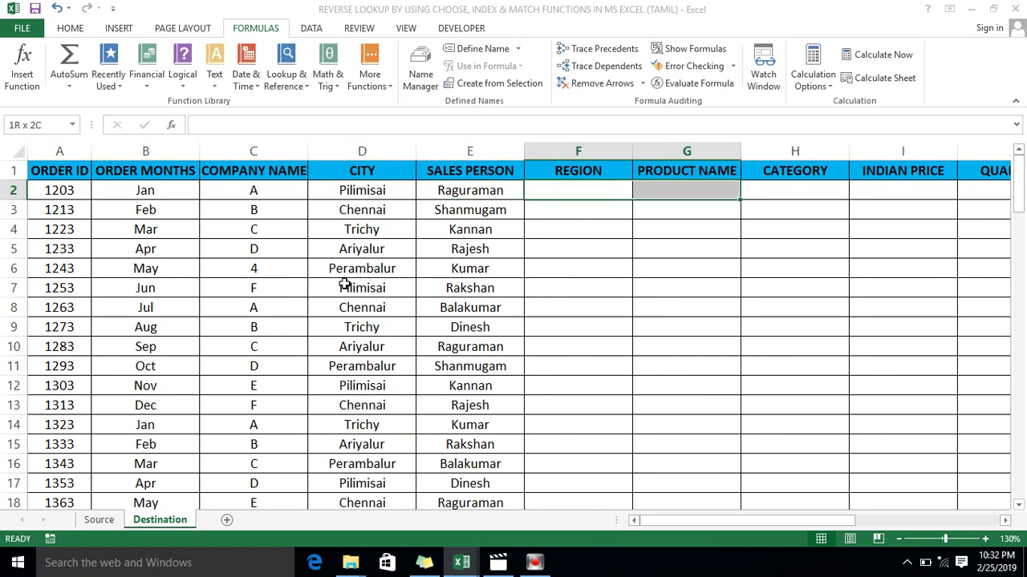
pyautogui.hotkey('shift', 'Right')
pyautogui.hotkey('shift', 'Right')
pyautogui.hotkey('shift', 'Right')
pyautogui.press('Left')
pyautogui.press('Right')
pyautogui.press('Left')
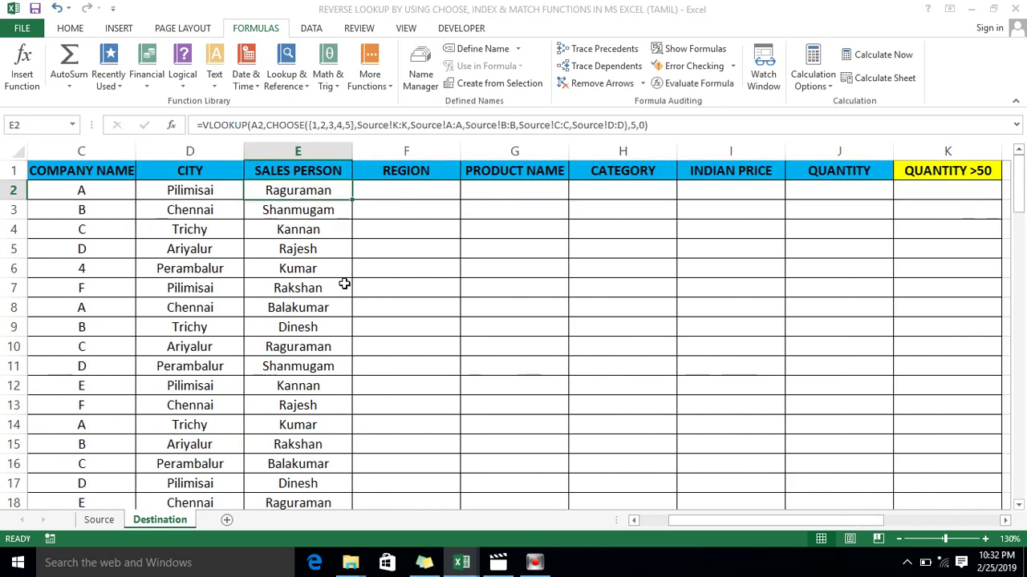
pyautogui.press('Left')
pyautogui.press('Left')
pyautogui.press('Left')
pyautogui.press('Left')
pyautogui.press('Right')
pyautogui.press('Right')
pyautogui.press('Right')
pyautogui.press('Left')
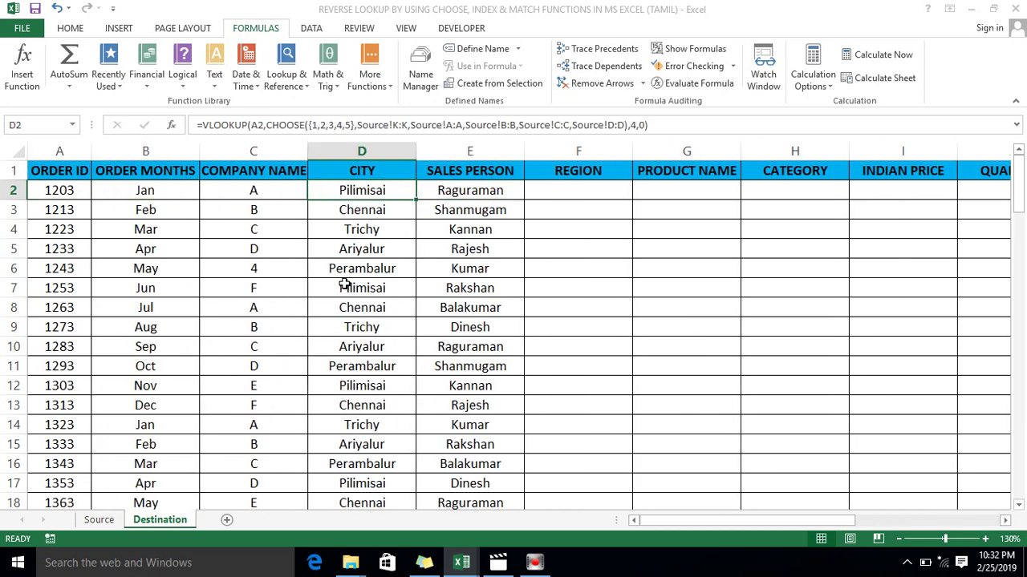
pyautogui.click(350, 127)
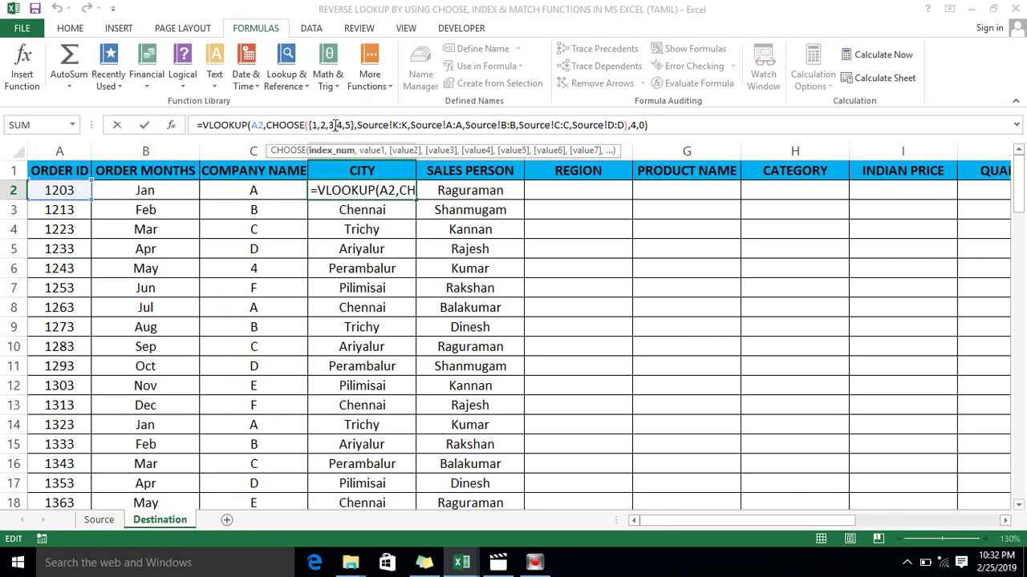
pyautogui.moveTo(310, 125); pyautogui.dragTo(356, 126)
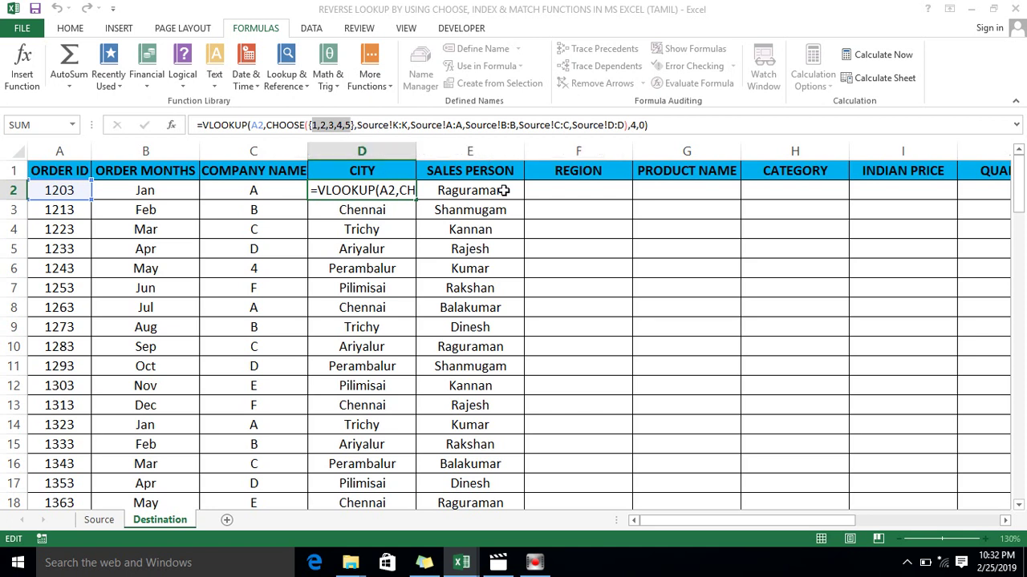
pyautogui.hotkey('ctrl', 'Return')
pyautogui.press('Up')
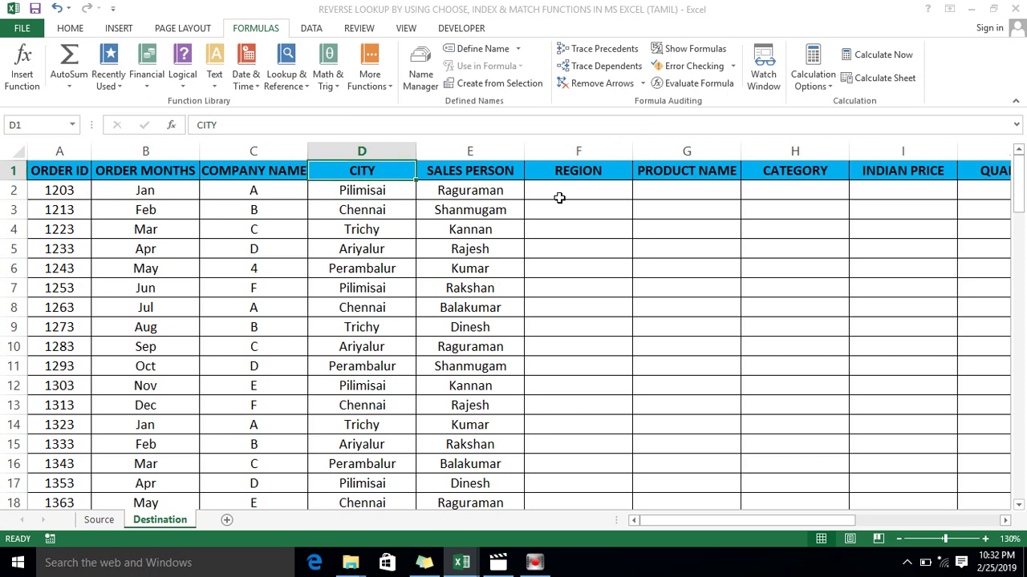
pyautogui.press('Home')
pyautogui.press('Down')
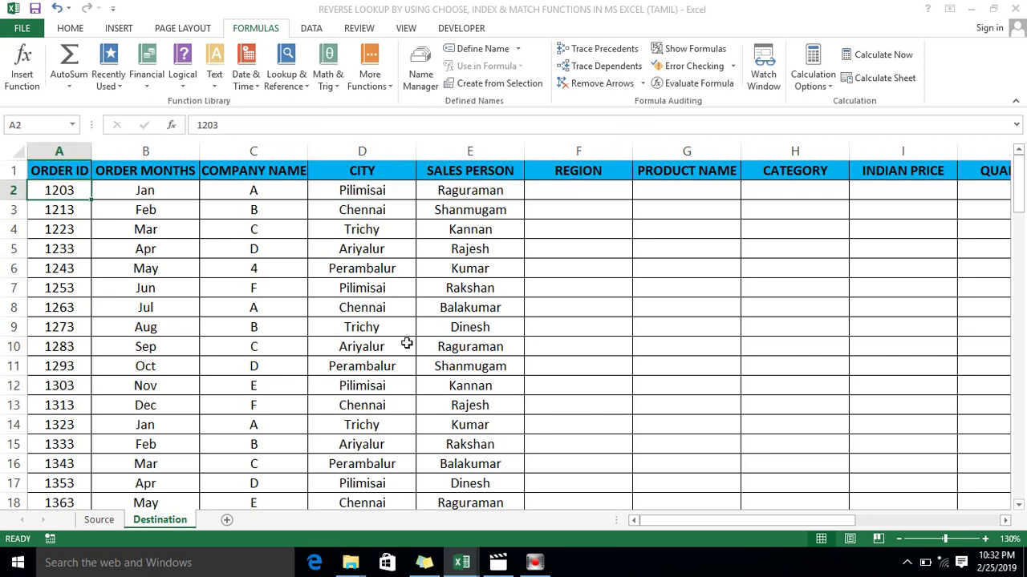
# Scroll right from E10 and select the yellow P5:Y8 box holding the VLOOKUP/CHOOSE and INDEX/MATCH formulas.
pyautogui.click(462, 339)
pyautogui.press('Right')
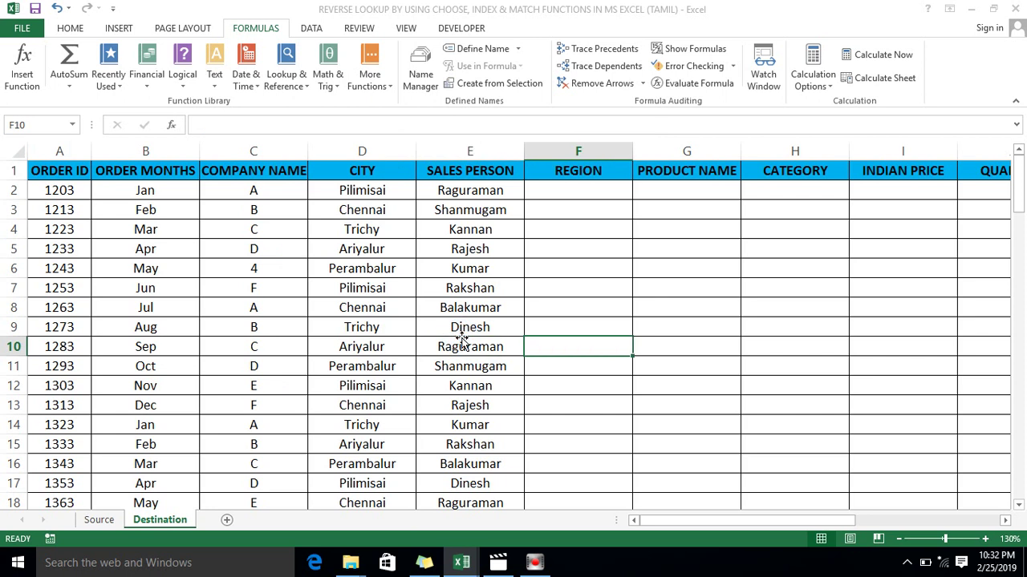
pyautogui.press('Right')
pyautogui.press('Right')
pyautogui.press('Right')
pyautogui.press('Right')
pyautogui.press('Right')
pyautogui.press('Right')
pyautogui.press('Right')
pyautogui.press('Right')
pyautogui.press('Right')
pyautogui.press('Right')
pyautogui.press('Right')
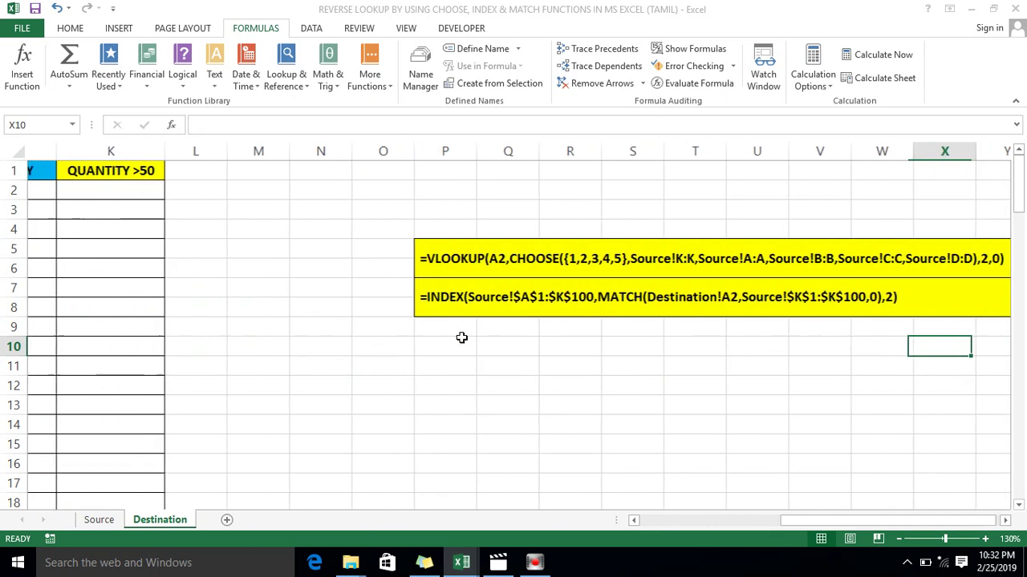
pyautogui.press('Left')
pyautogui.press('Left')
pyautogui.press('Right')
pyautogui.press('Right')
pyautogui.press('Right')
pyautogui.press('Right')
pyautogui.press('Left')
pyautogui.press('Left')
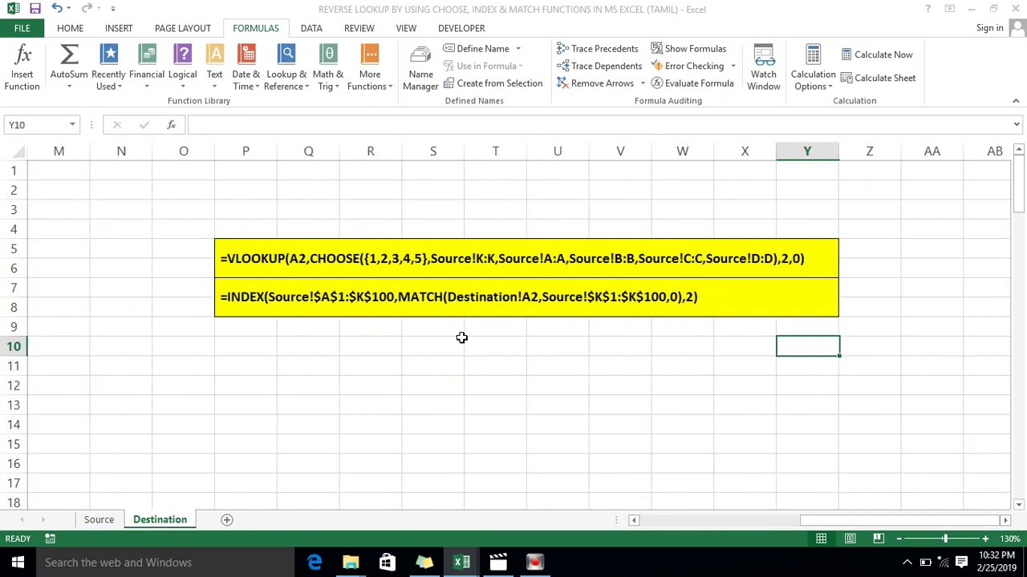
pyautogui.press('Left')
pyautogui.press('Left')
pyautogui.press('Left')
pyautogui.press('Left')
pyautogui.press('Left')
pyautogui.hotkey('ctrl', 'Up')
pyautogui.press('Down')
pyautogui.press('Down')
pyautogui.press('Down')
pyautogui.press('Down')
pyautogui.press('Down')
pyautogui.press('Down')
pyautogui.press('Up')
pyautogui.press('Up')
pyautogui.press('Up')
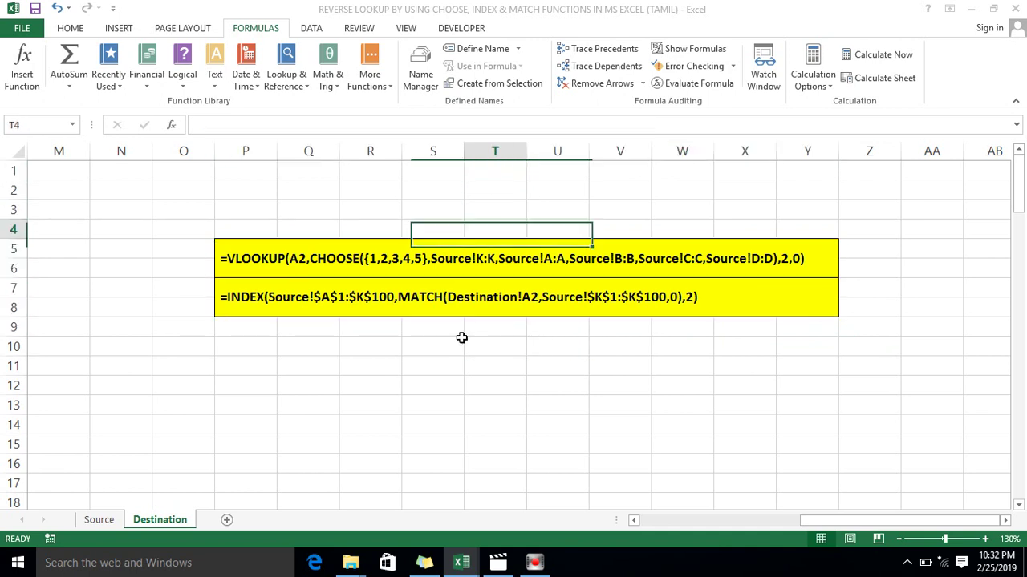
pyautogui.press('Down')
pyautogui.hotkey('shift', 'Down')
pyautogui.hotkey('shift', 'Down')
pyautogui.hotkey('shift', 'Up')
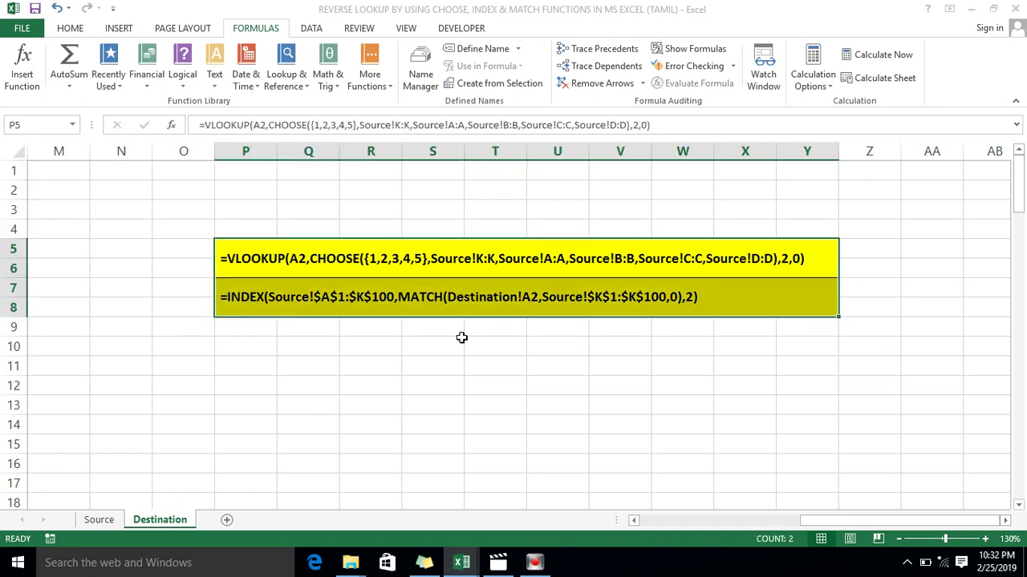